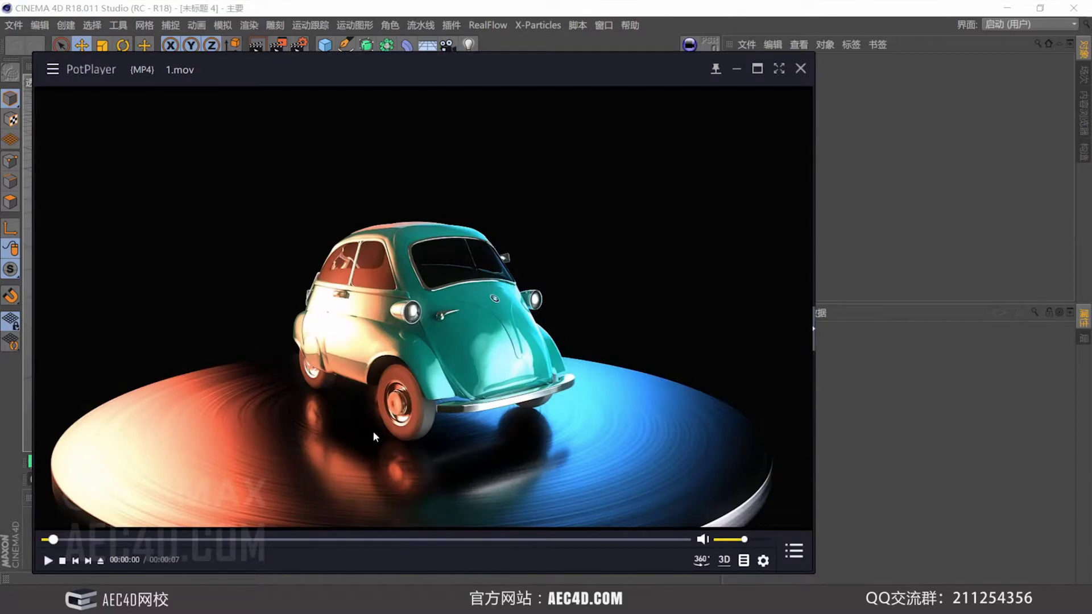
Play and scrub the reference video 1.mov to examine how the body colour change starts at the car's front bumper.
click(373, 431)
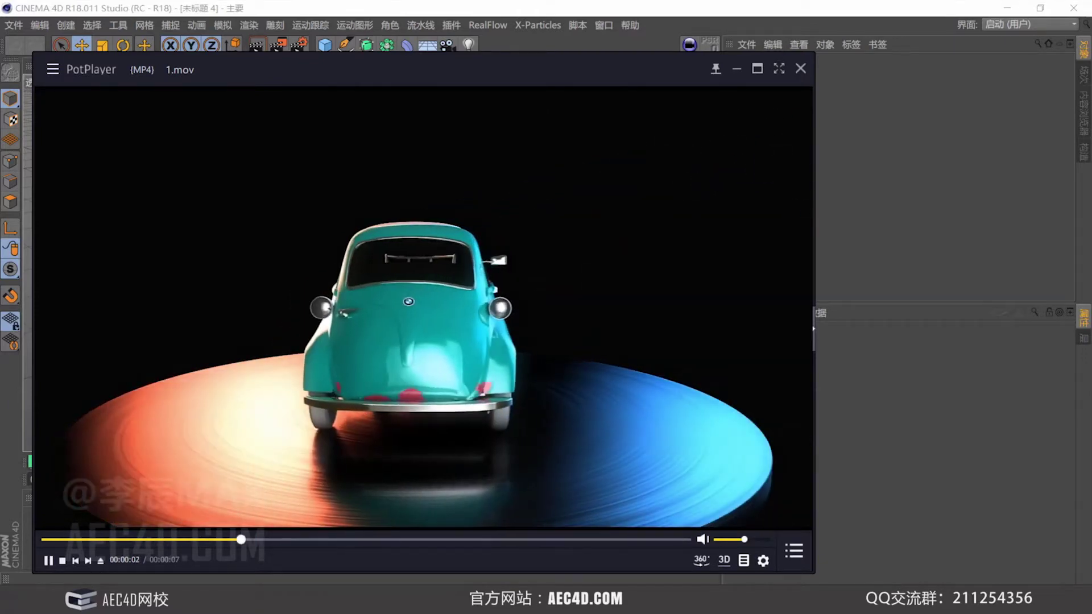
key(space)
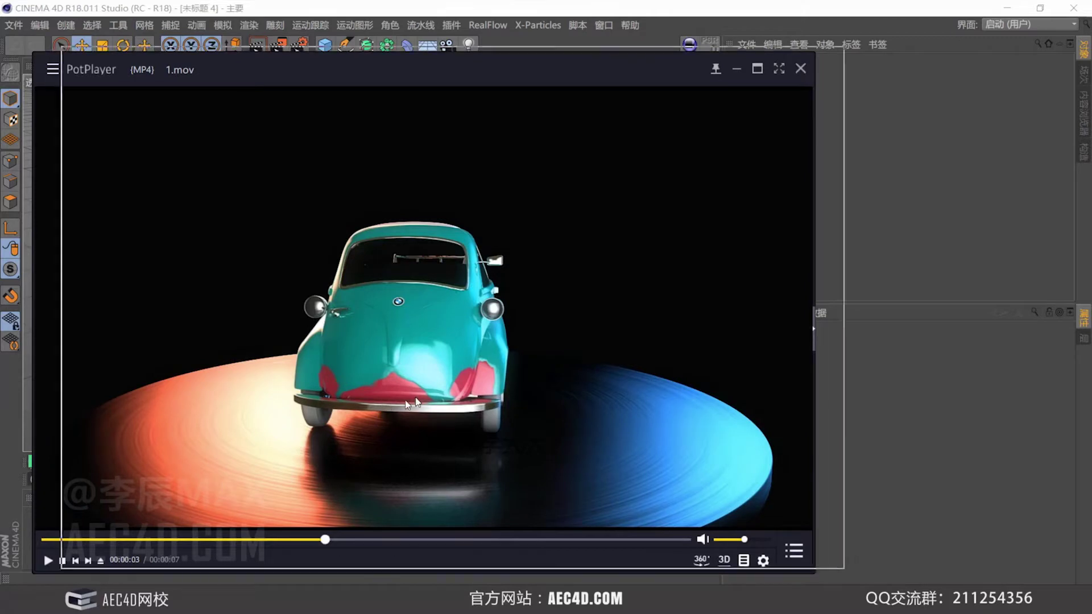
drag(384, 438, 425, 430)
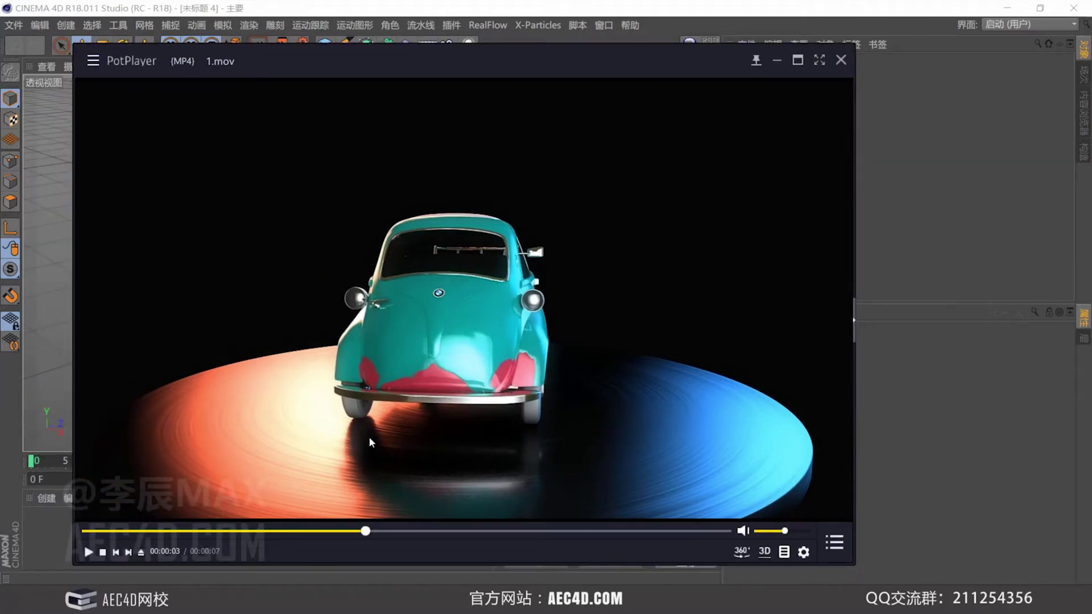
key(Left)
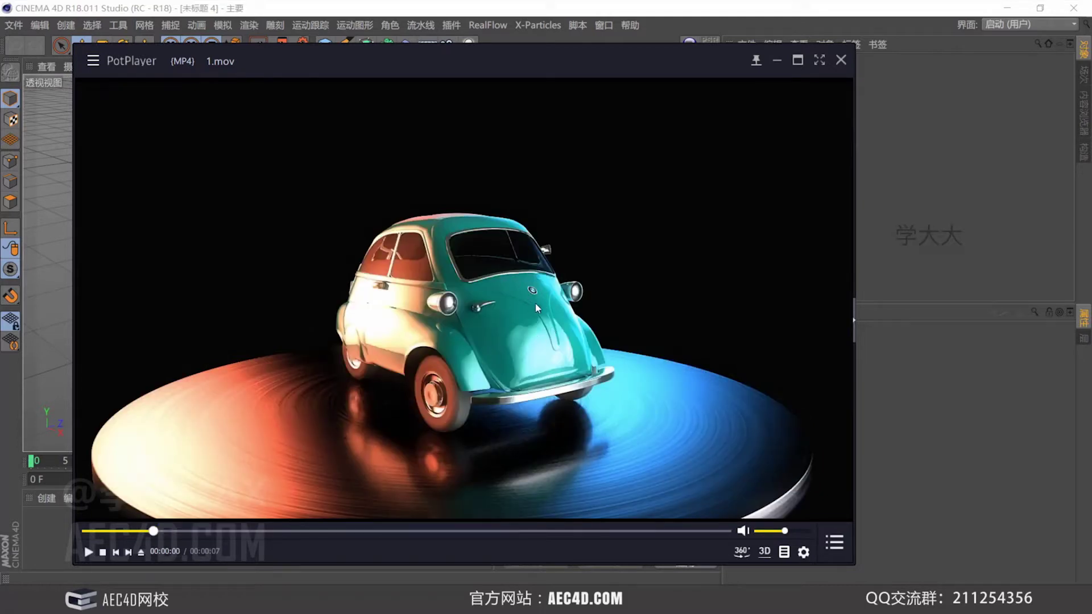
click(542, 310)
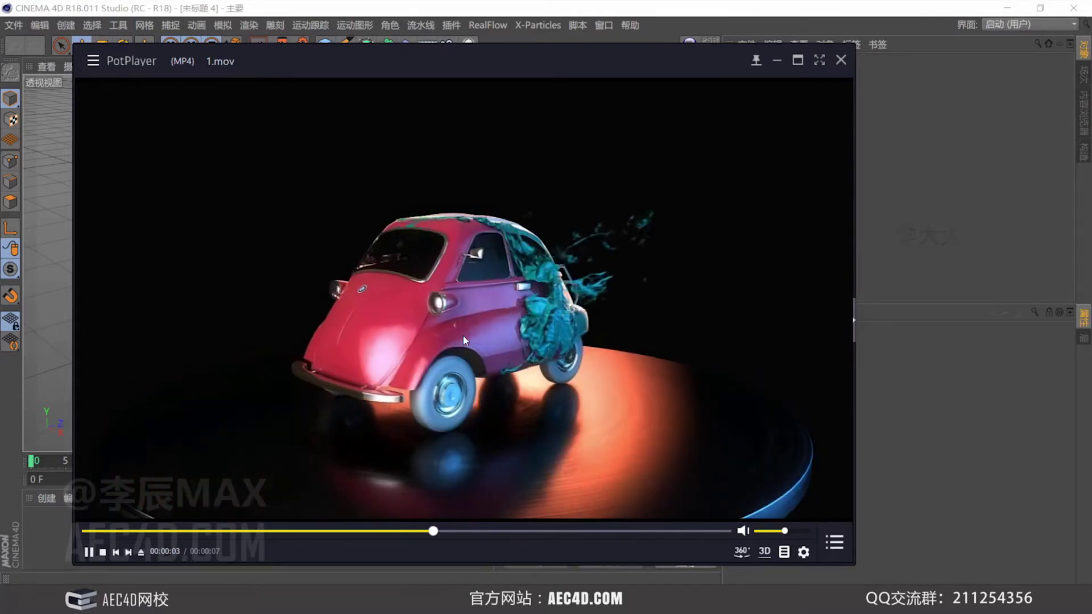
click(88, 550)
click(232, 531)
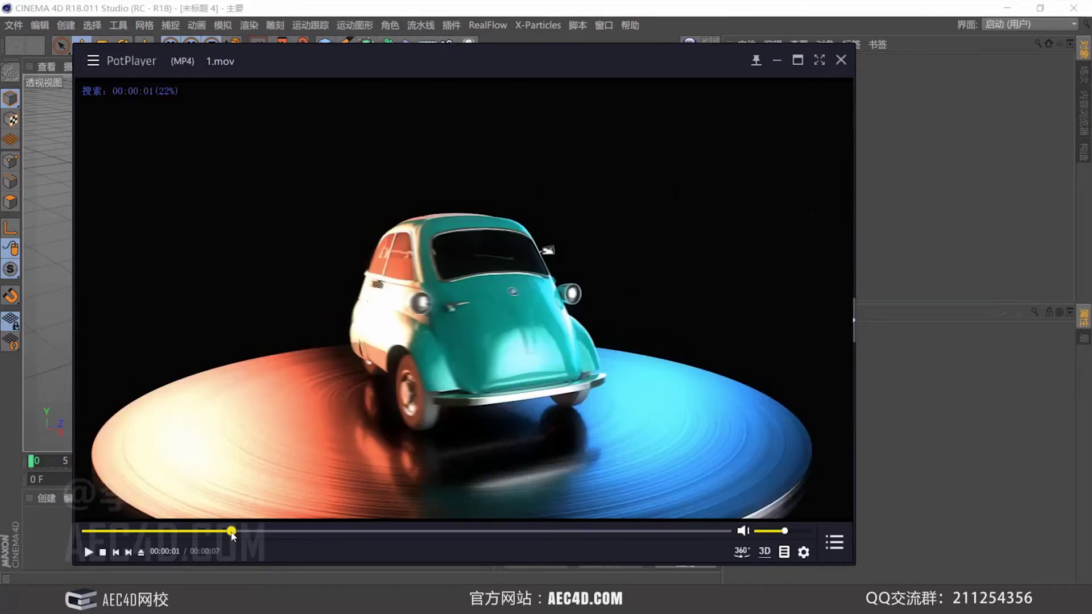
click(520, 370)
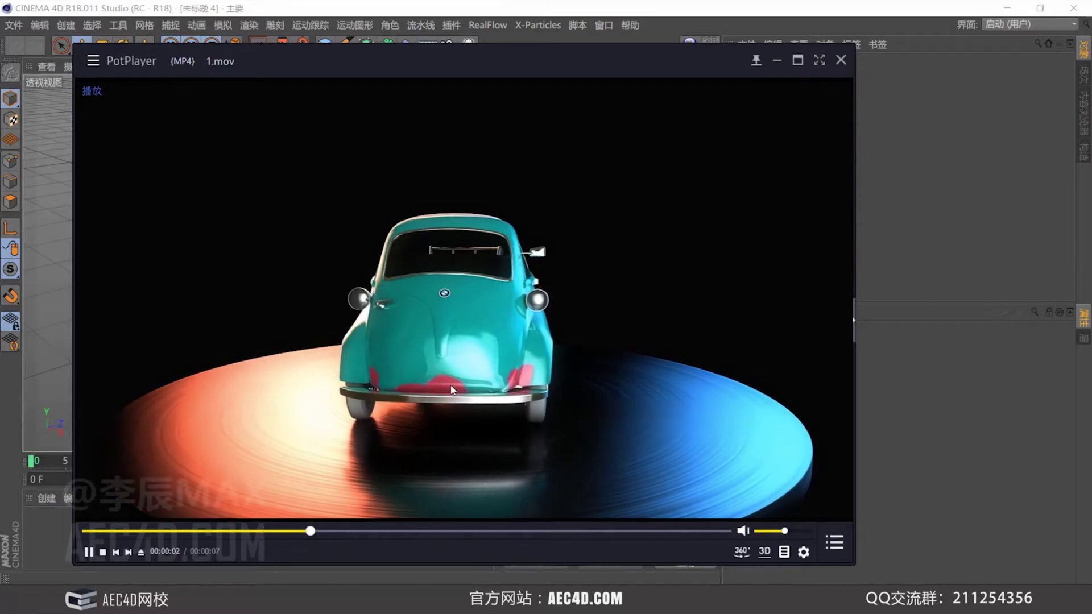
click(429, 382)
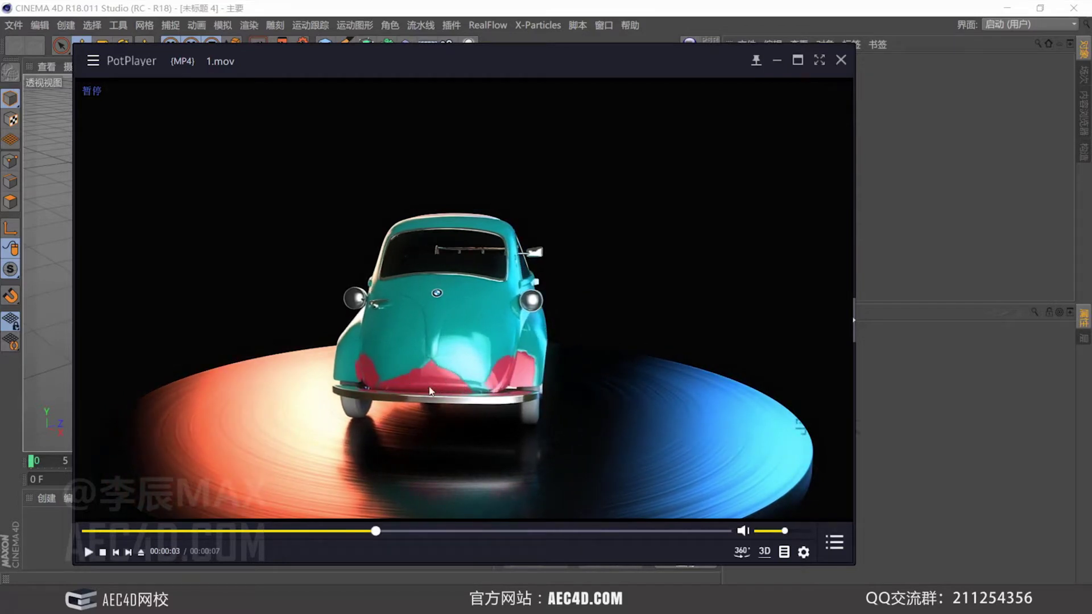
click(441, 382)
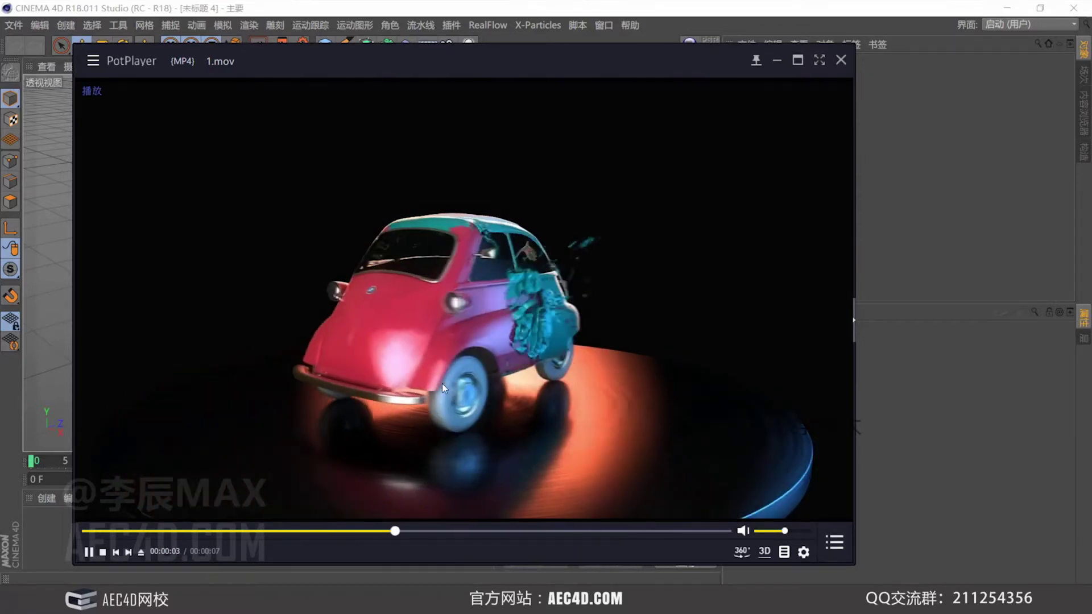
Play the rest of the reference video in stages to examine how the green shell tears off and flies away behind the car.
click(441, 504)
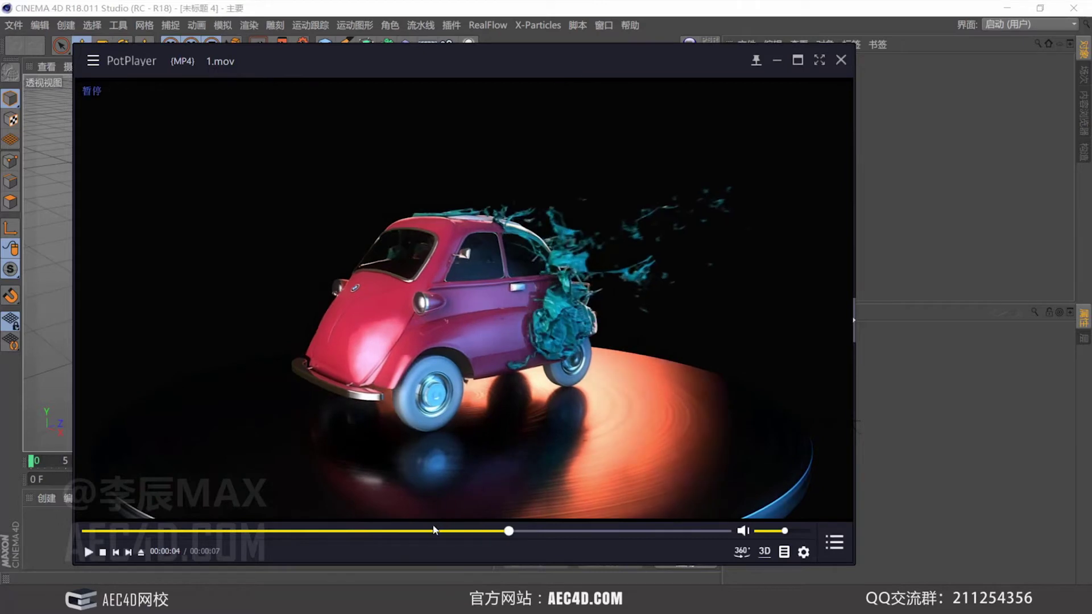
drag(434, 530, 471, 478)
drag(507, 240, 634, 243)
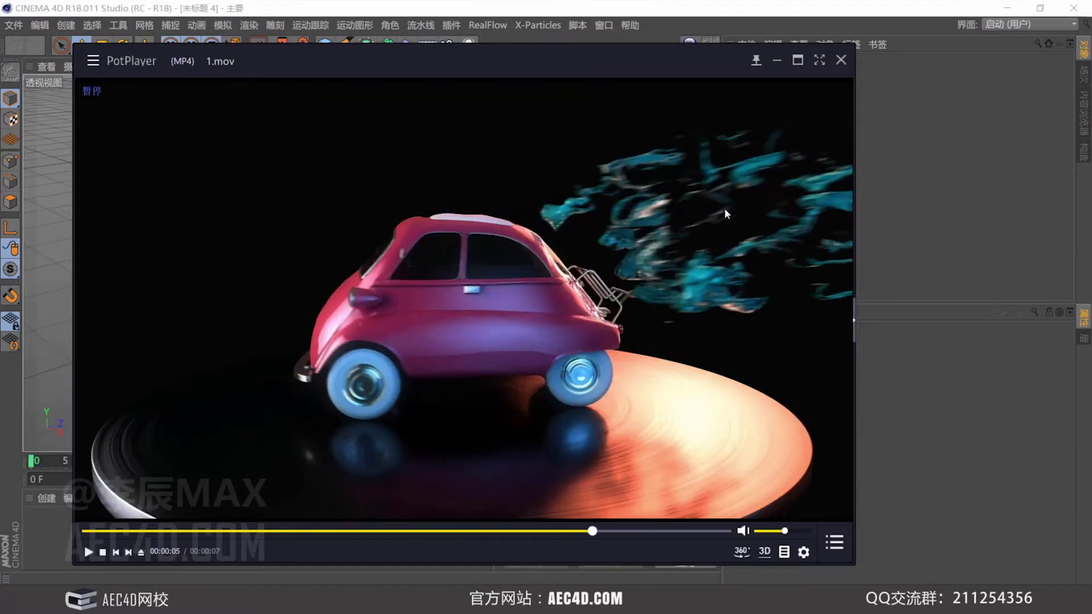
click(767, 209)
click(766, 211)
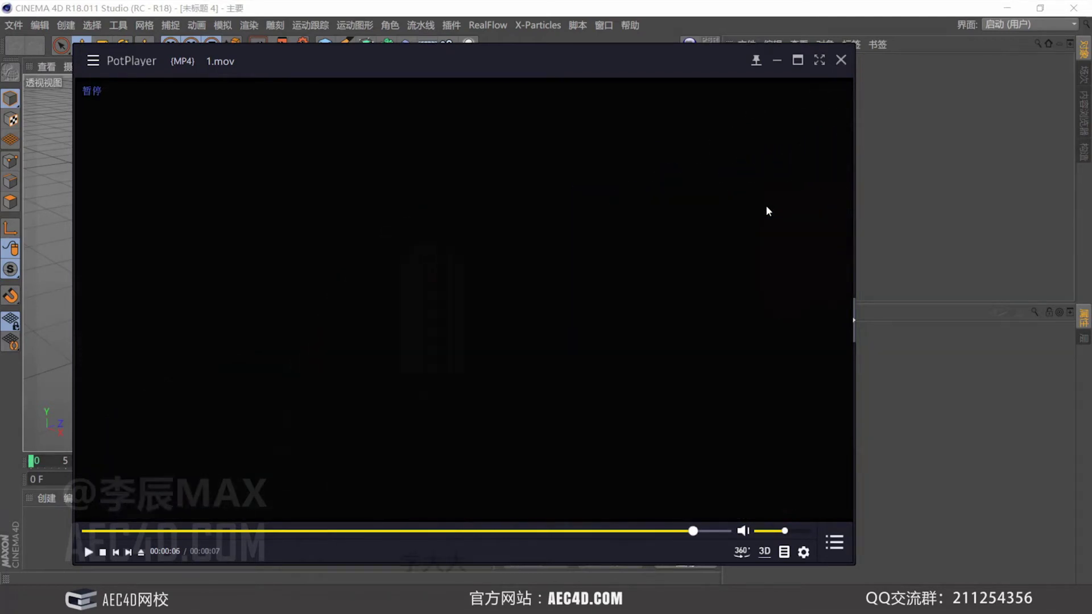
Minimise the video player and open the C4D project 8.9 from the 8.9 folder in Cinema 4D.
click(778, 67)
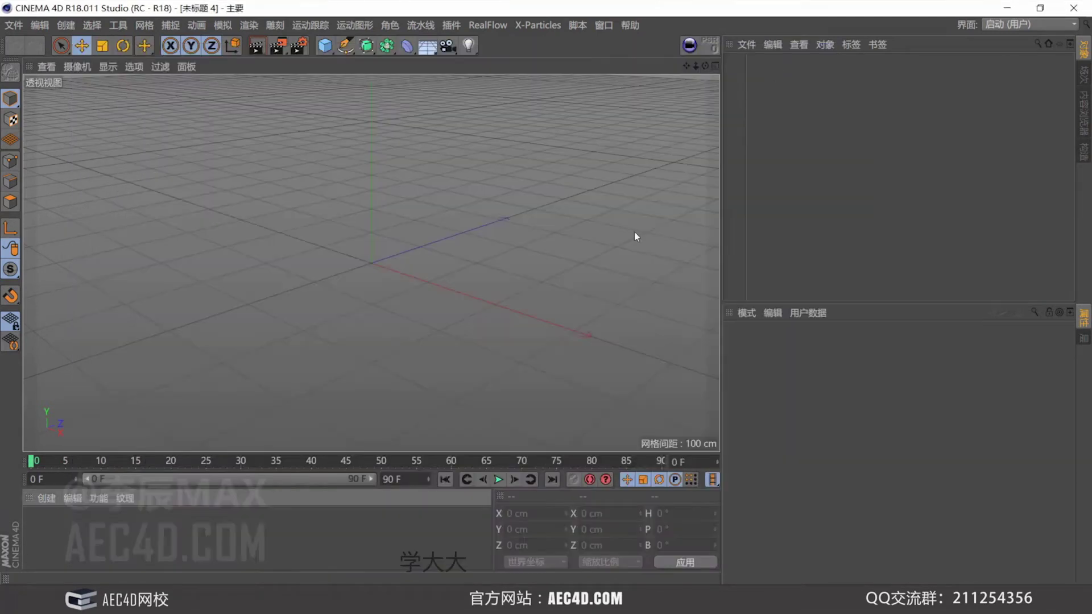
mouse_move(170, 603)
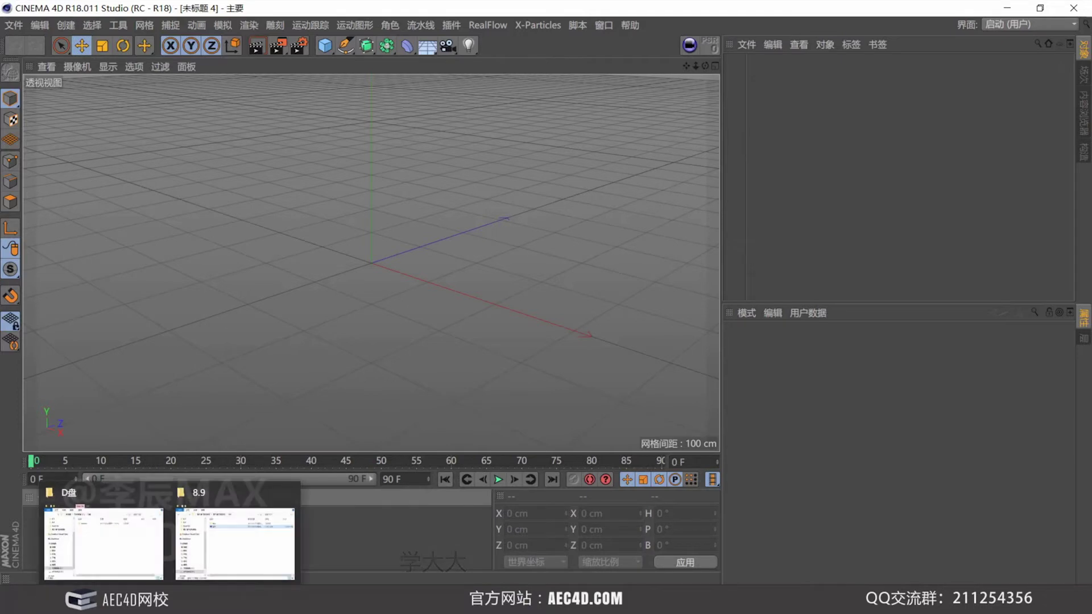
click(235, 543)
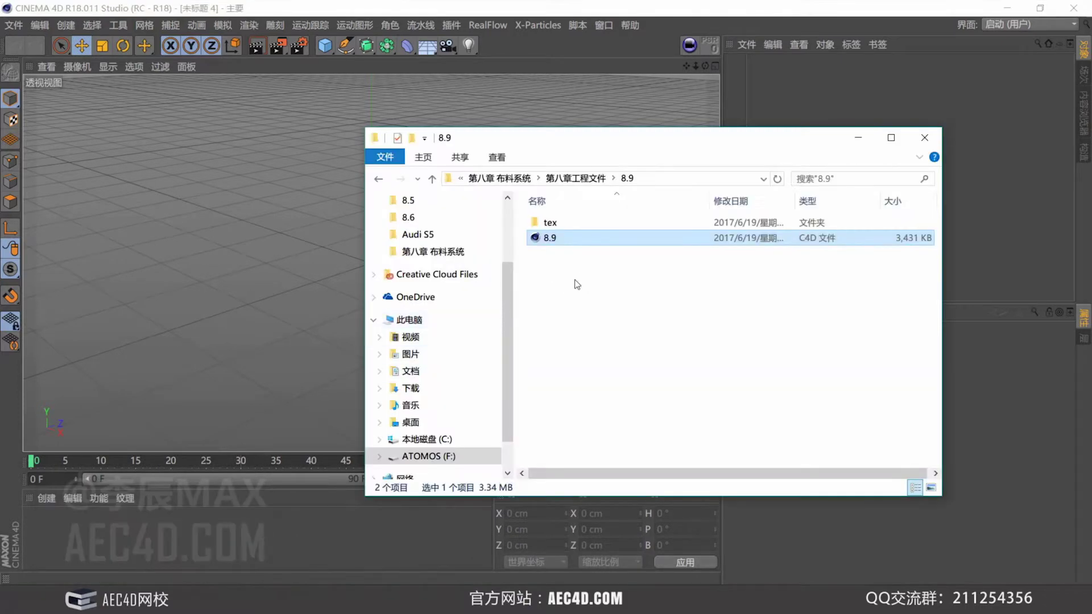
double_click(557, 238)
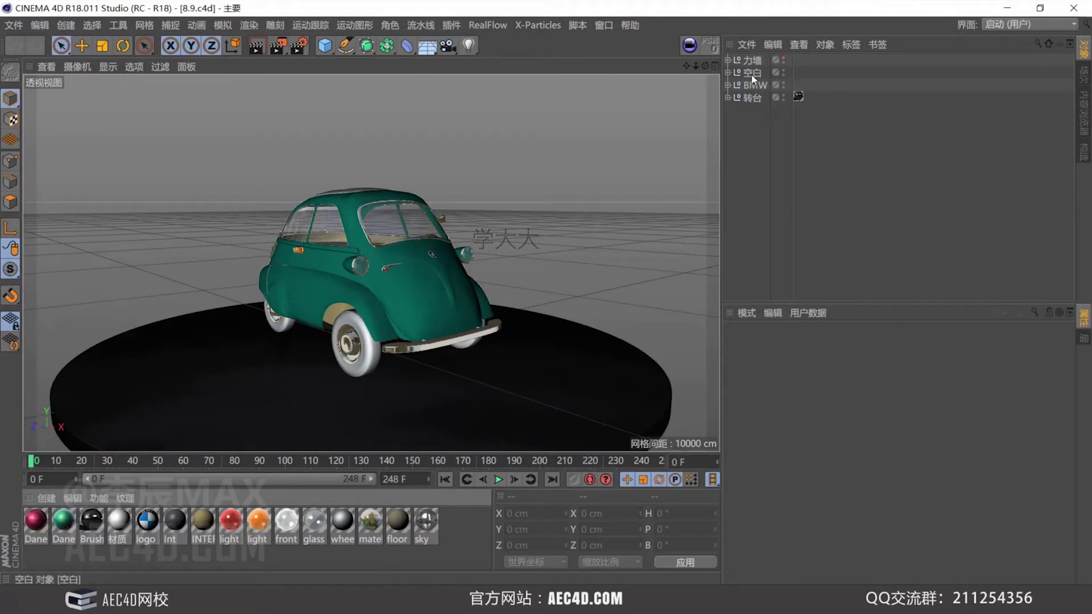
Review the camera inside the 空白 null and the BMW group by scrubbing the animation to frame 46.
click(727, 72)
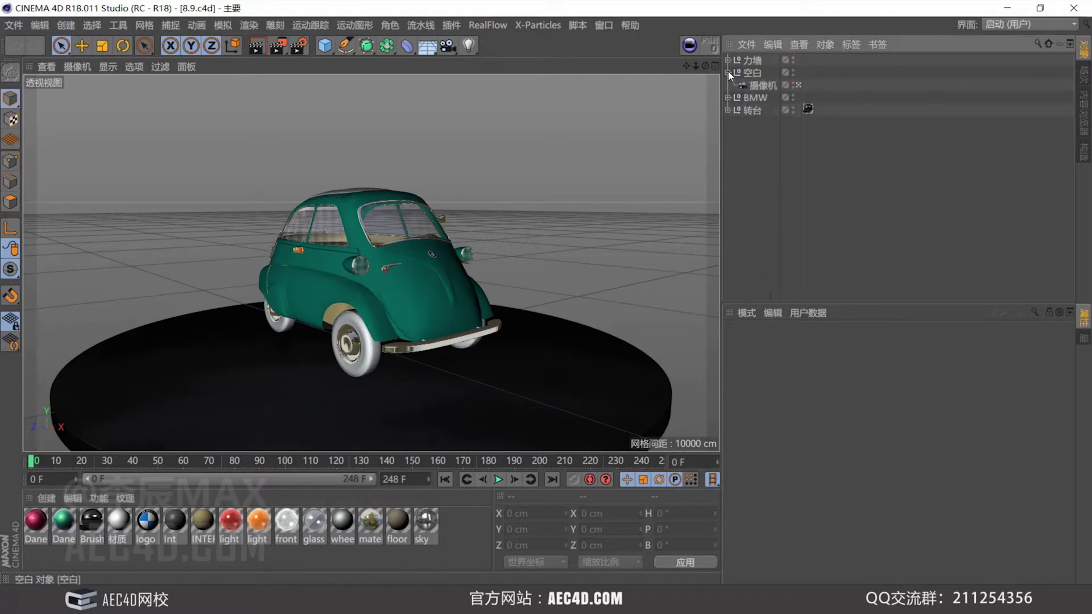
click(765, 86)
drag(48, 465, 150, 460)
click(752, 96)
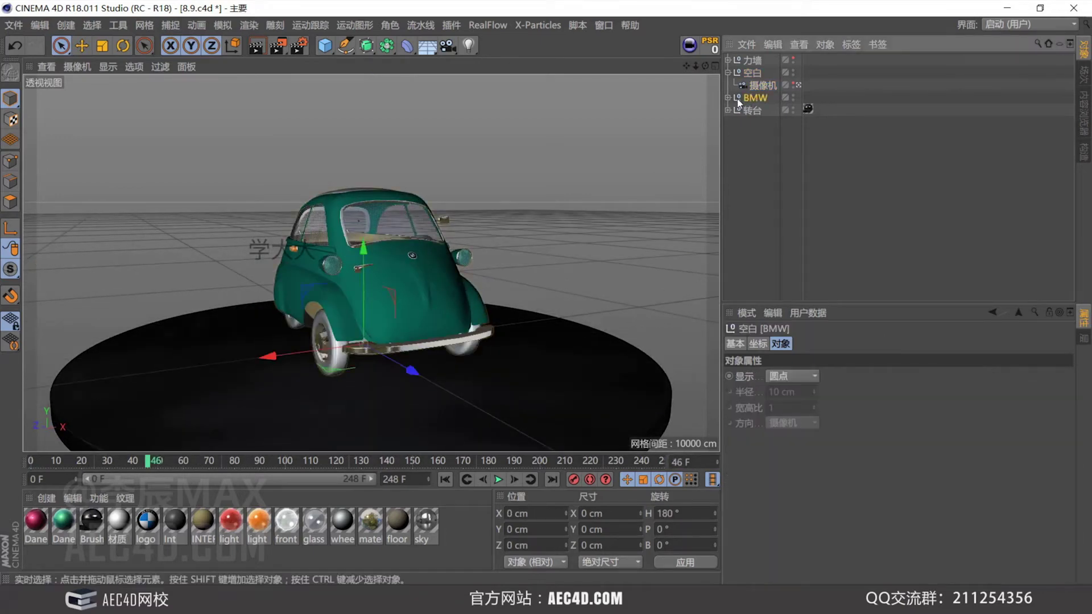
click(728, 98)
click(728, 98)
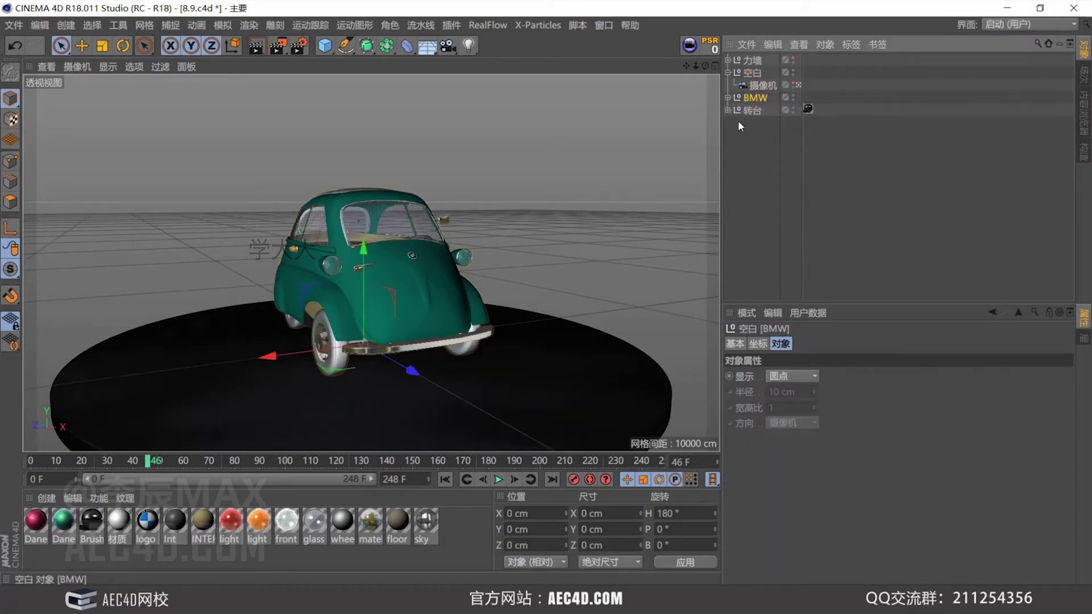
Frame and inspect the 转台 turntable under the car, and return the animation to frame 0.
click(755, 113)
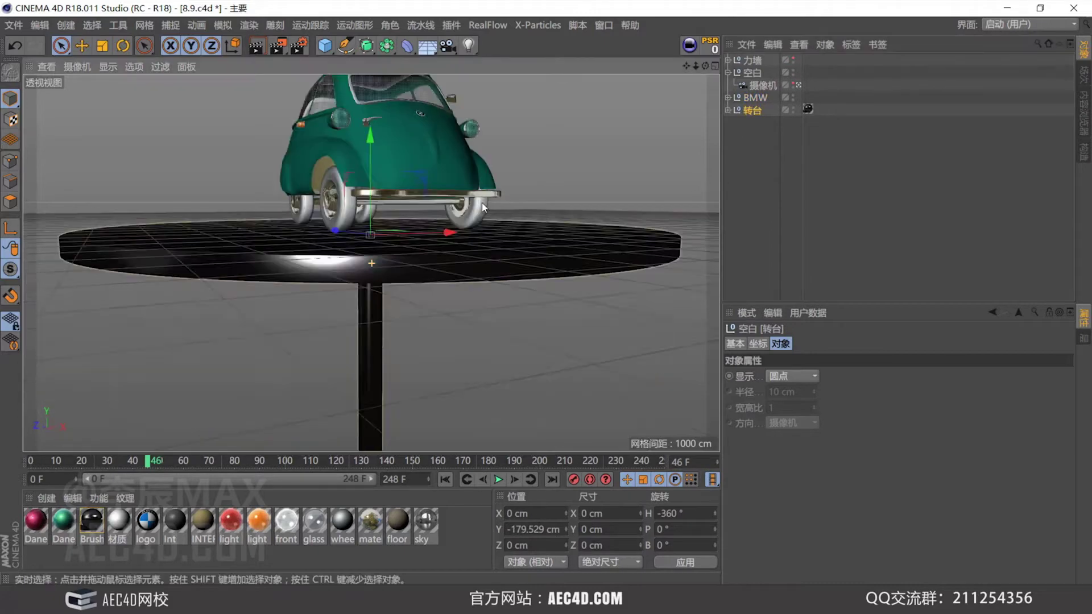
key(o)
alt+drag(477, 268, 453, 290)
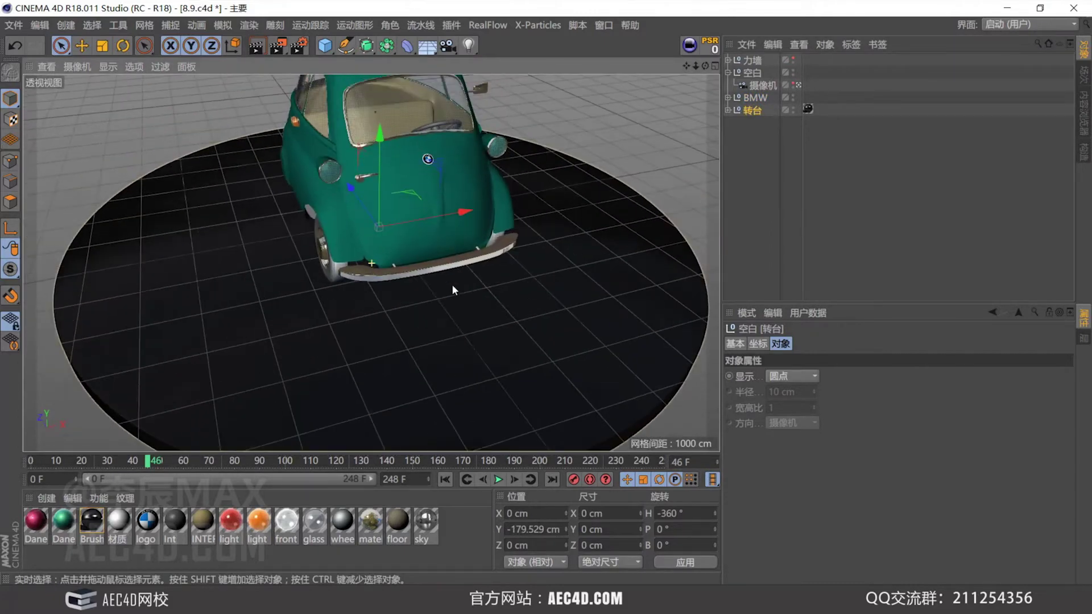
drag(151, 462, 30, 469)
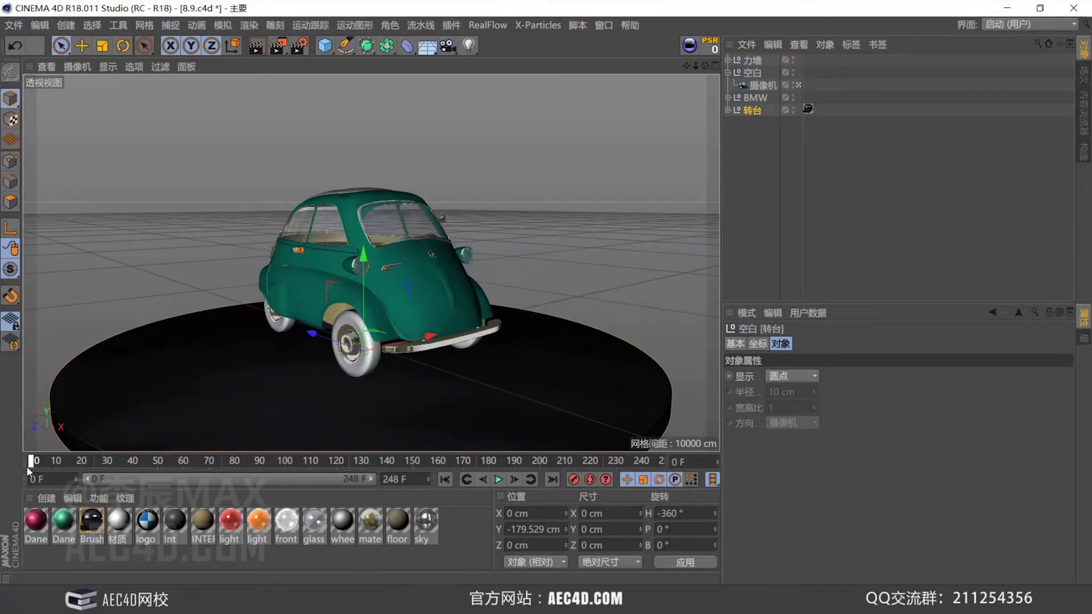
Expand the BMW group, inspect the green mesh under 布料曲面.1, and hide that cloth surface in the viewport.
click(728, 98)
click(736, 113)
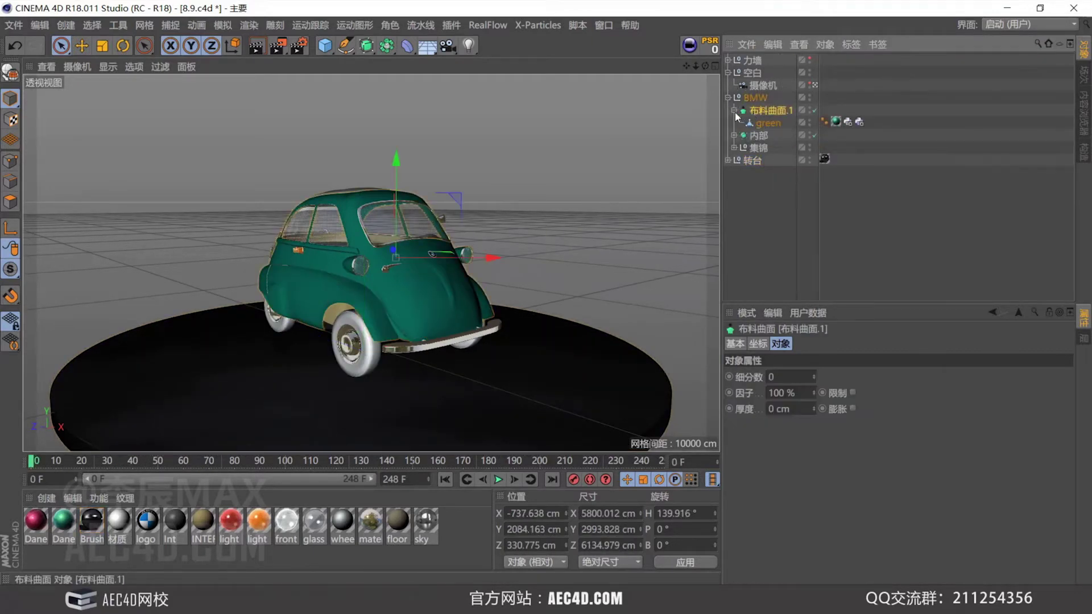
click(735, 110)
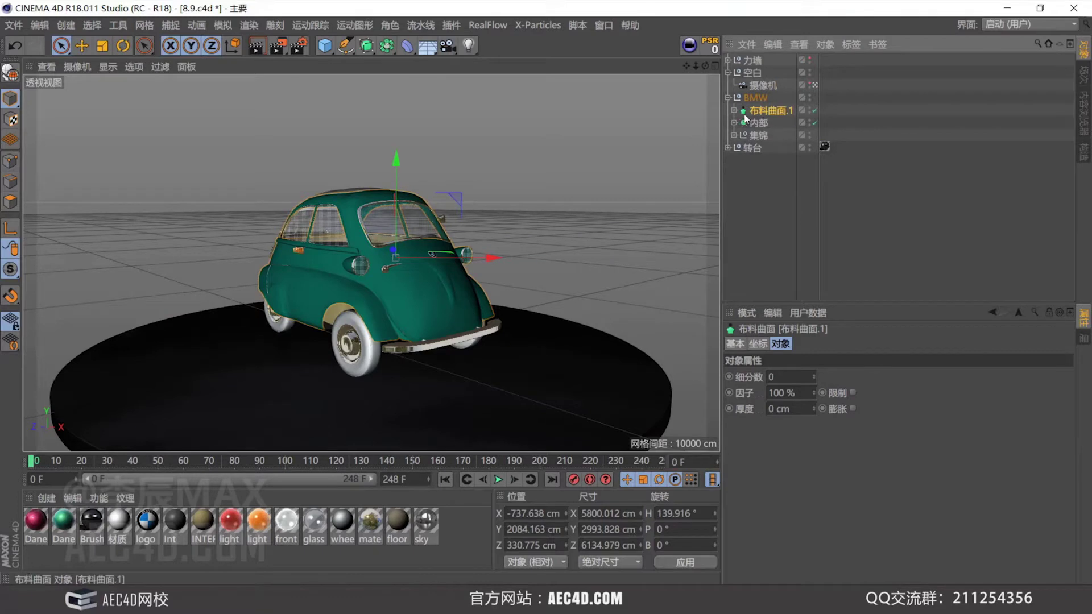
click(735, 111)
click(779, 125)
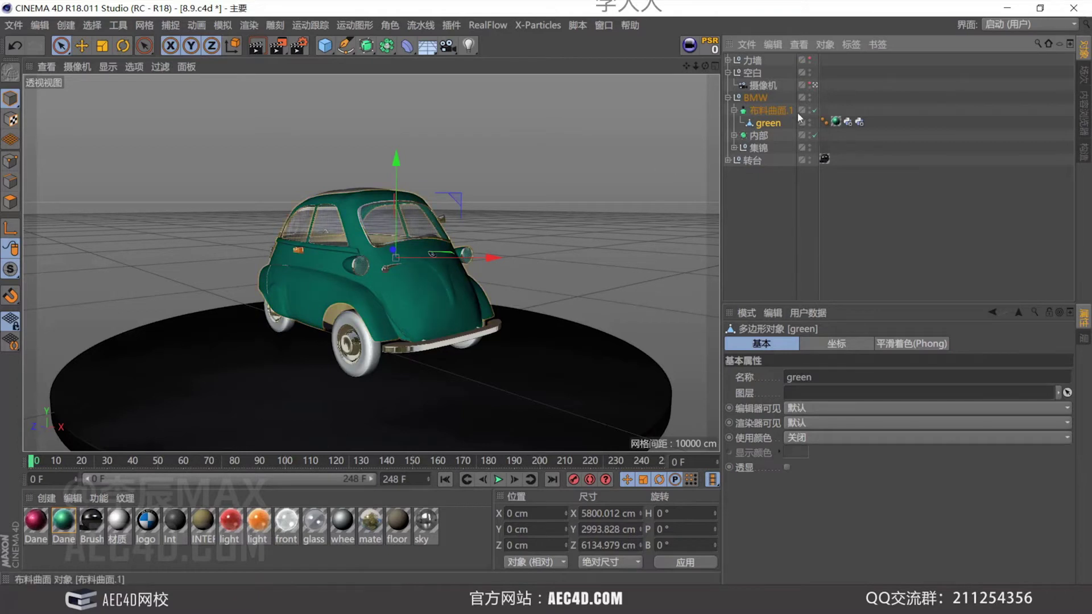
click(774, 118)
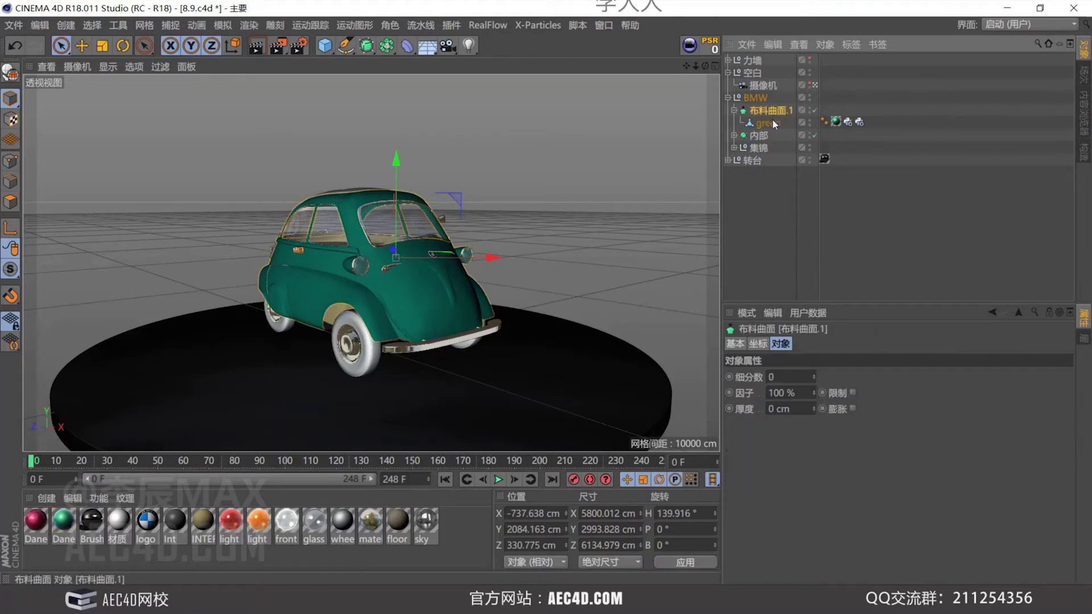
click(810, 110)
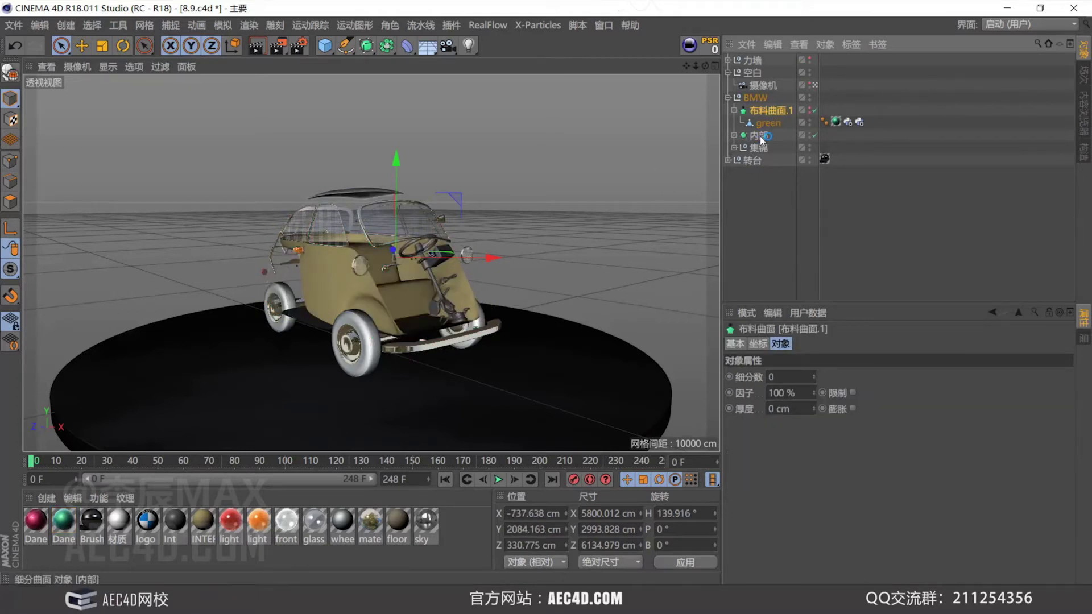
Examine the 内部 and 集锦 parts of the car separately by toggling the viewport visibility of 集锦 off and on.
click(758, 136)
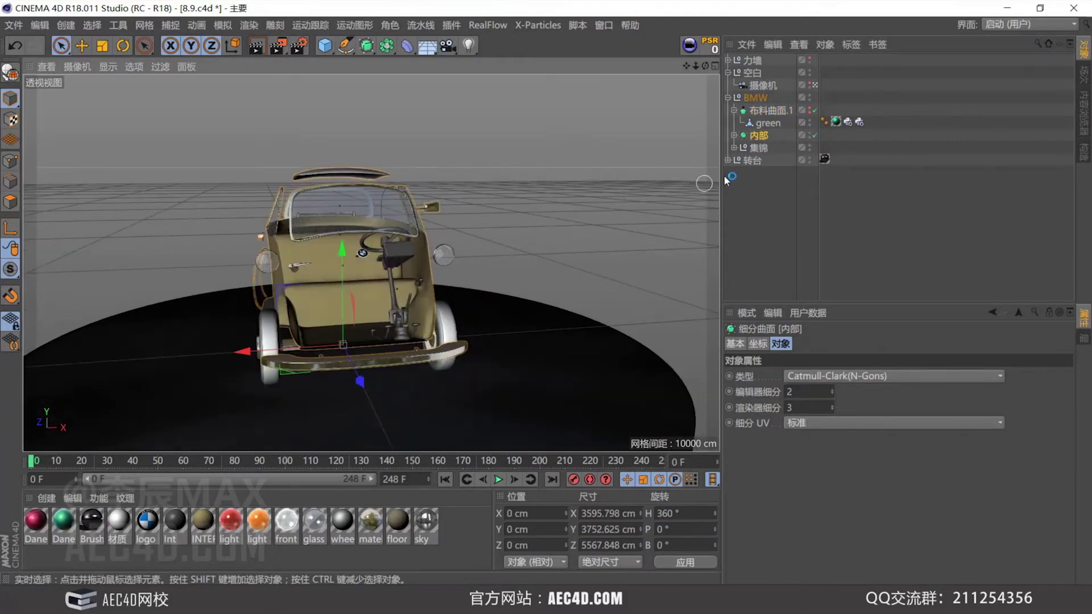
click(758, 149)
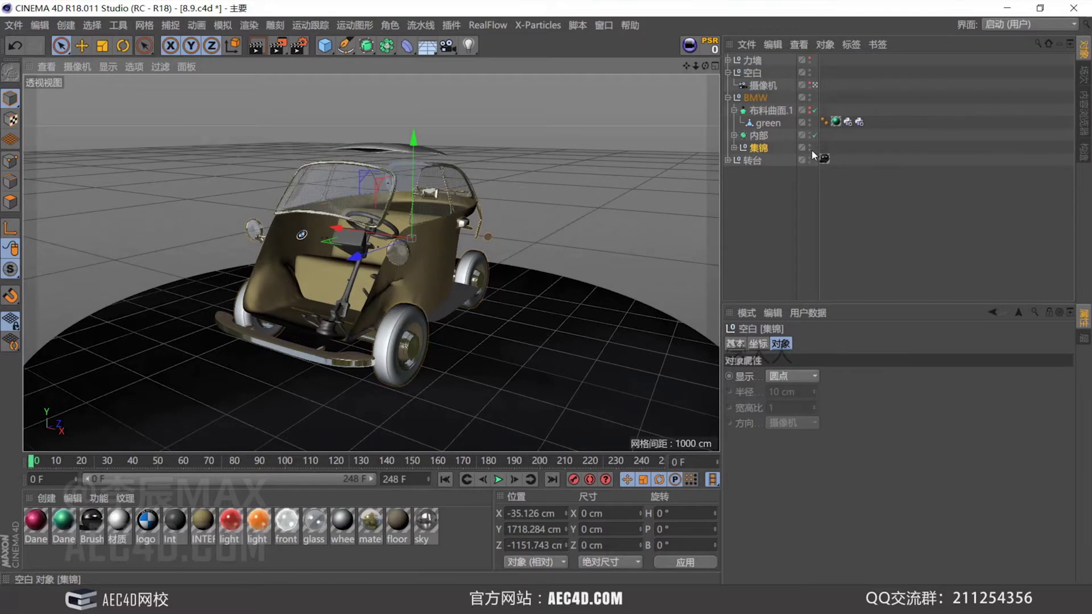
click(812, 150)
click(810, 150)
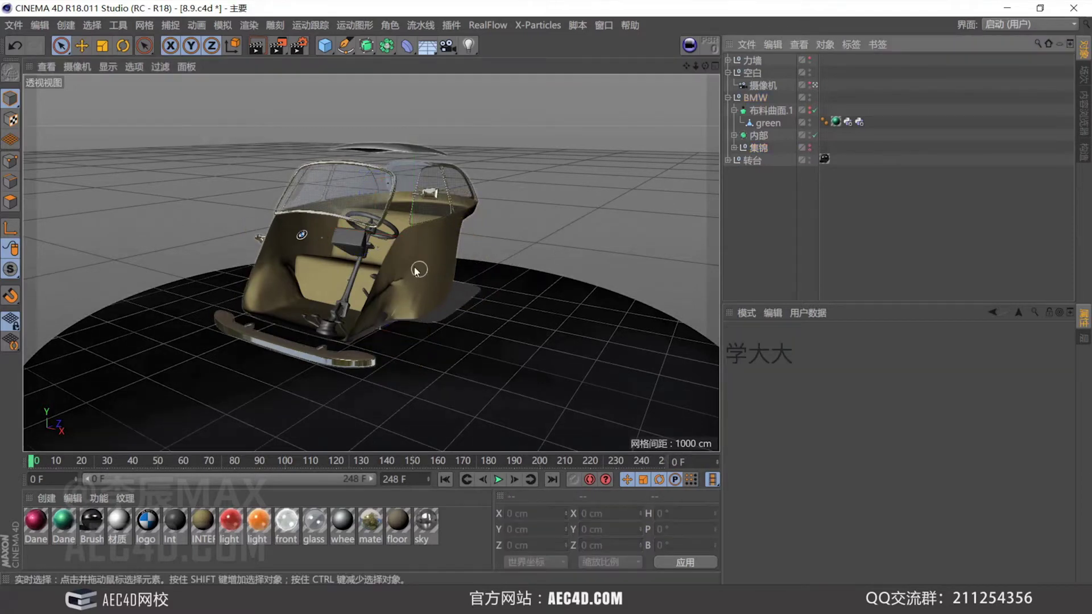
click(759, 136)
key(o)
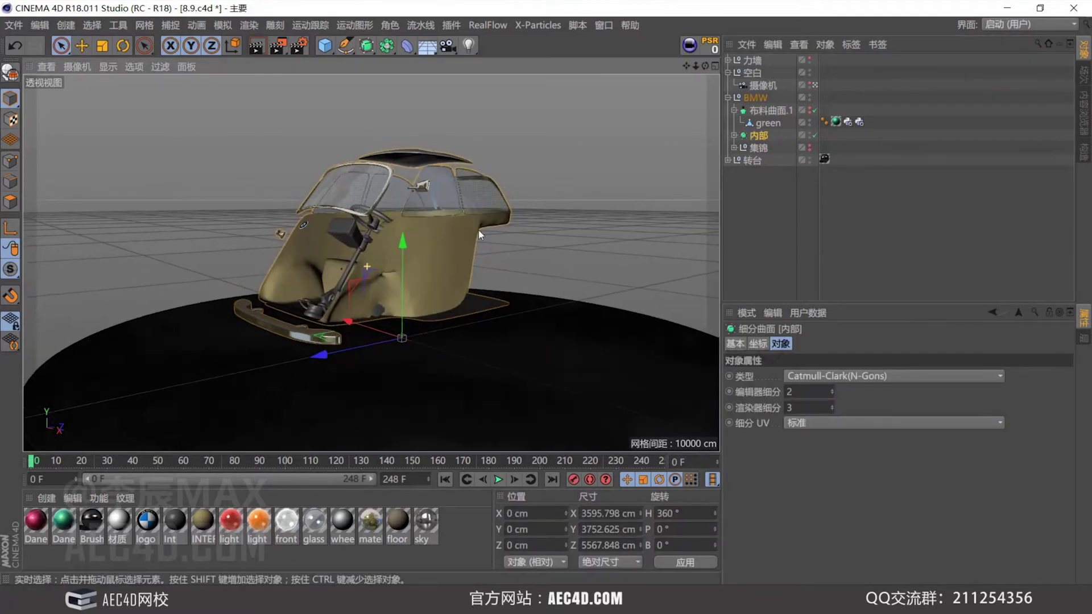
click(811, 147)
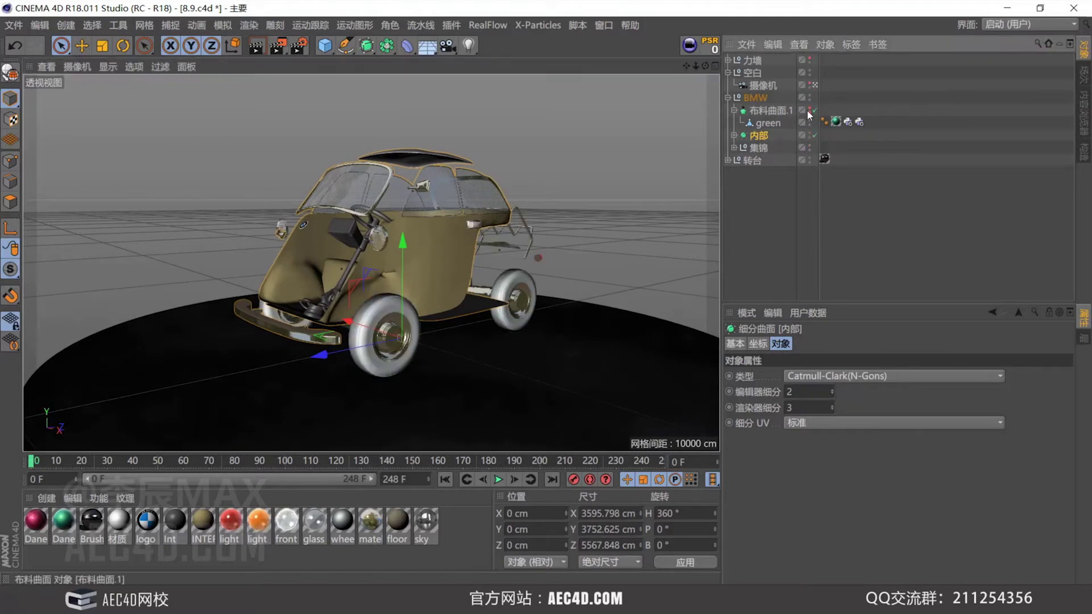
scroll(412, 278, up, 3)
alt+drag(412, 278, 386, 284)
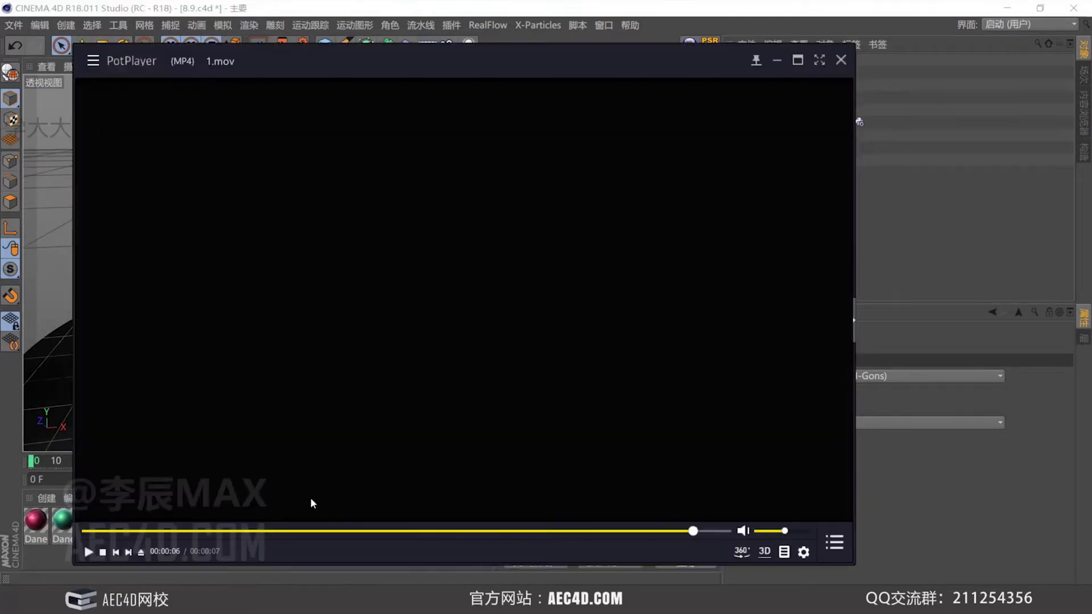
Switch back to the video player and replay 1.mov from near the start, pausing while the red colour spreads over the car's front.
click(181, 531)
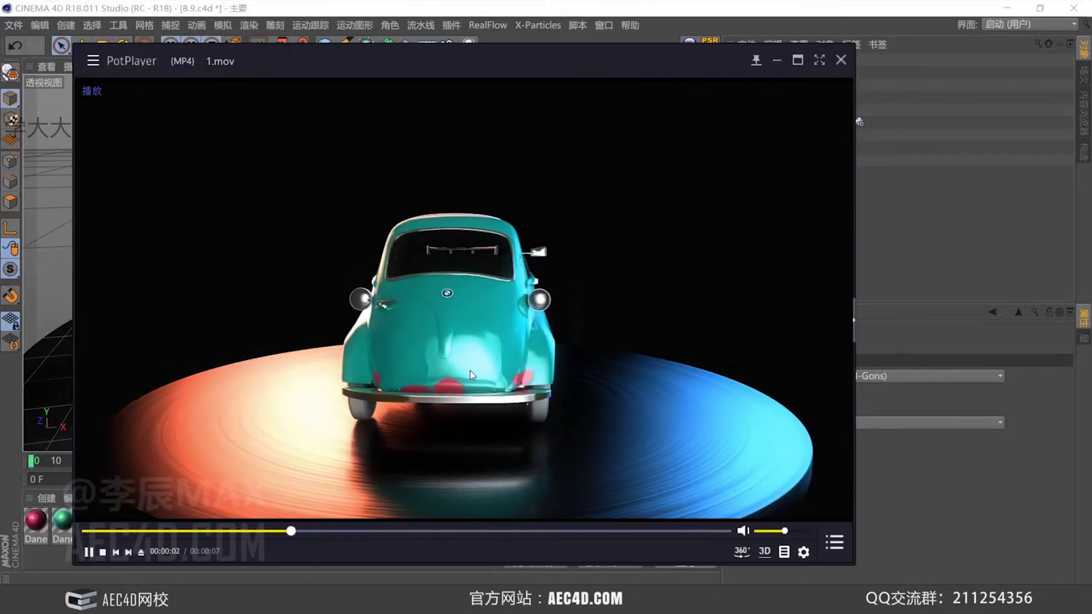
click(401, 300)
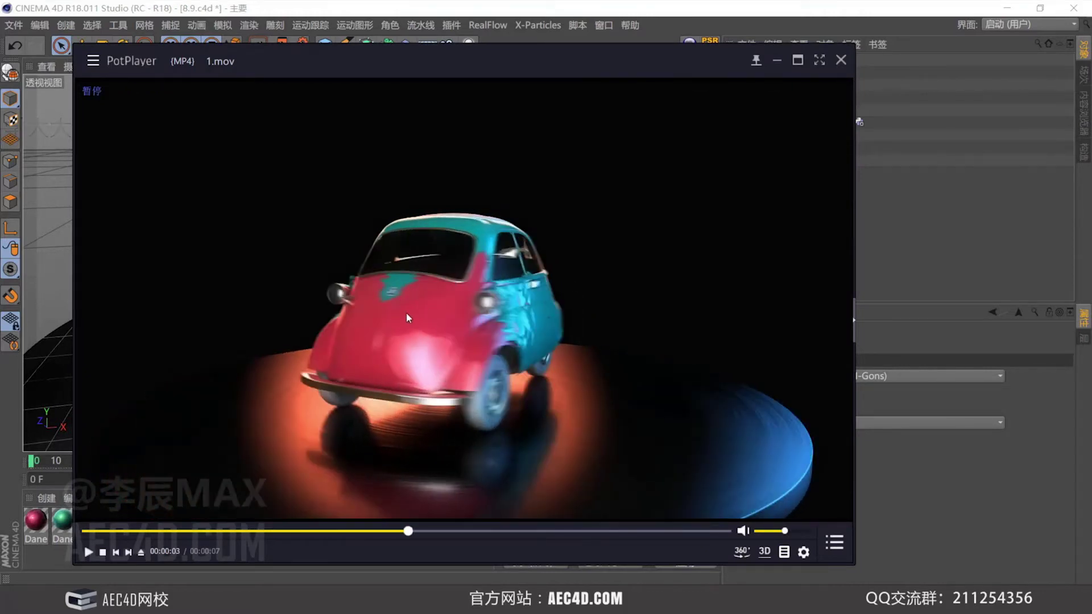
Return from the video player to the 8.9 project, duplicate the green mesh directly under BMW, and name the copy red.
drag(401, 530, 389, 541)
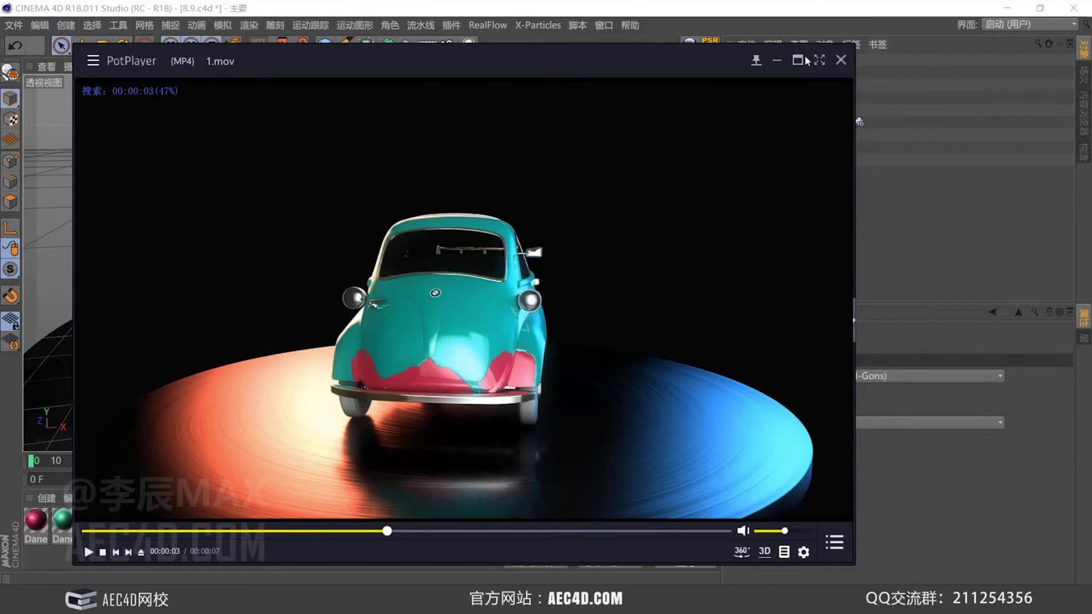
click(777, 60)
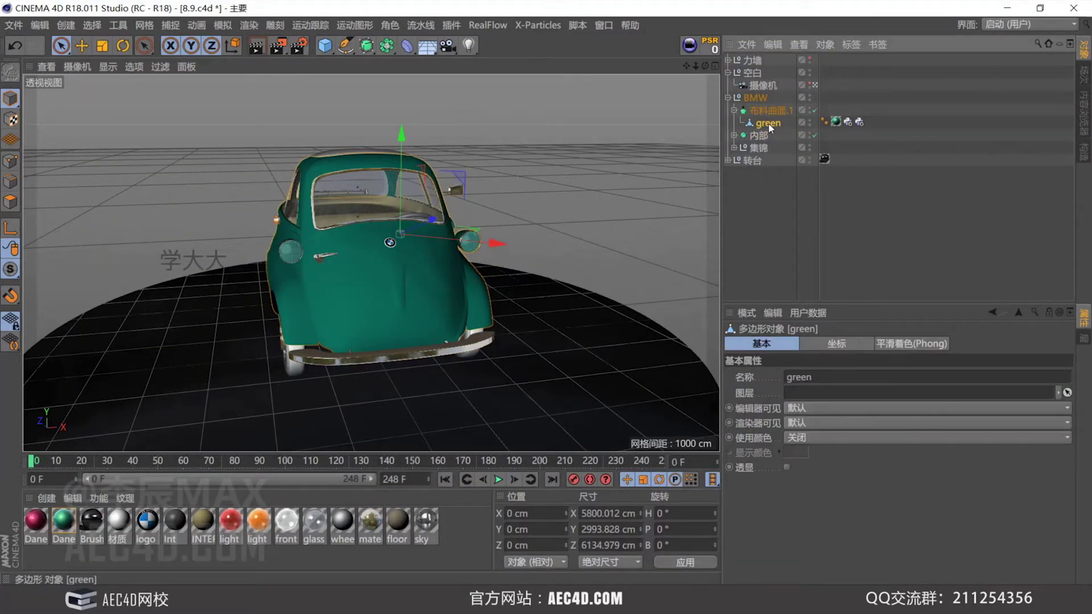
drag(769, 124, 762, 136)
double_click(762, 136)
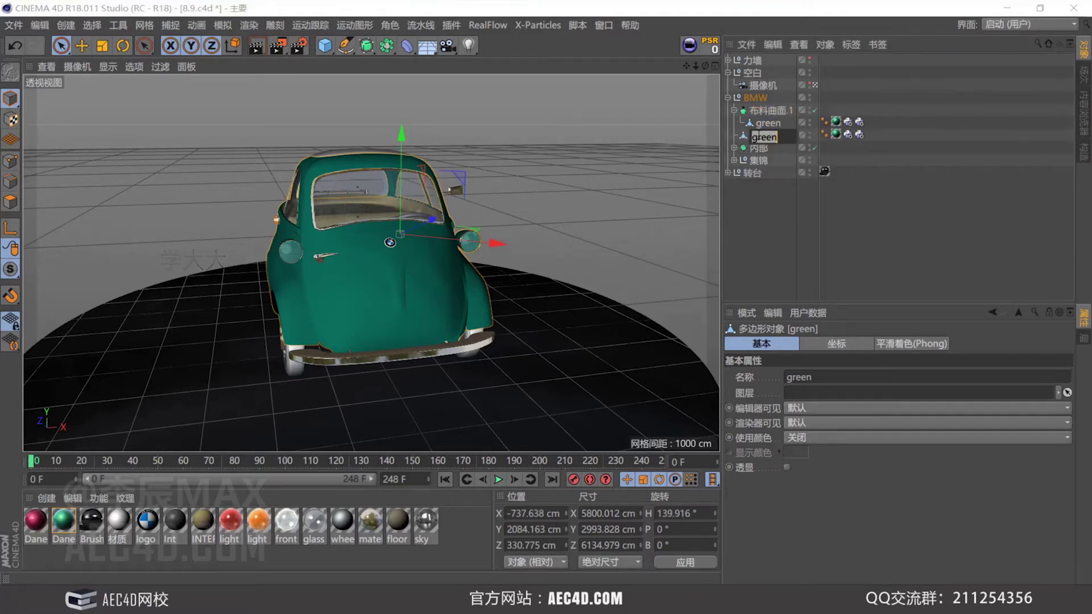
text(red)
key(Return)
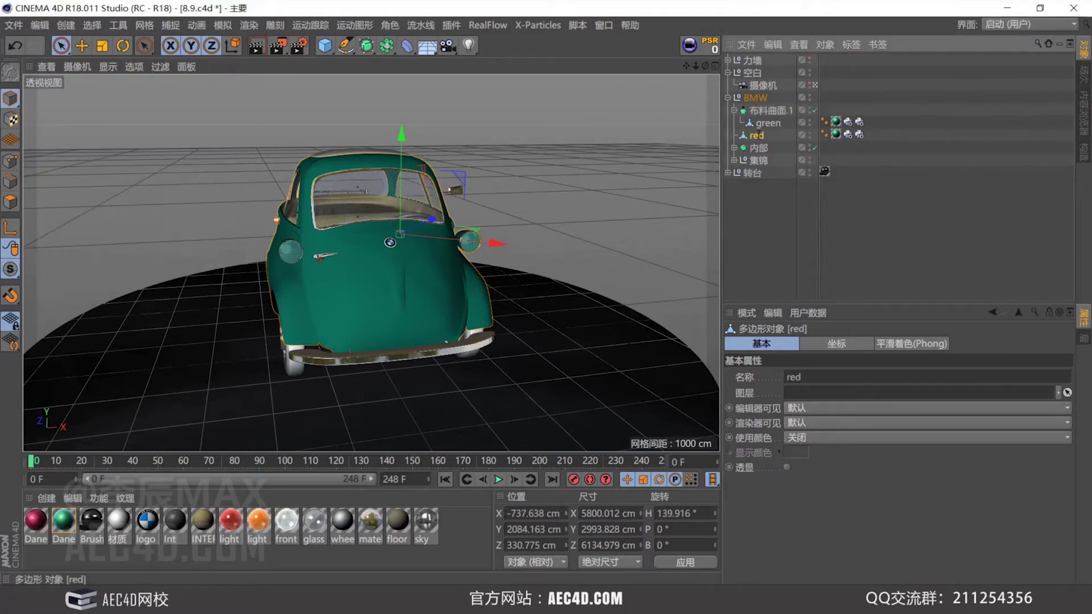
Remove both Python tags and the green material from the red mesh, and assign it the red material Danel.1.
click(848, 135)
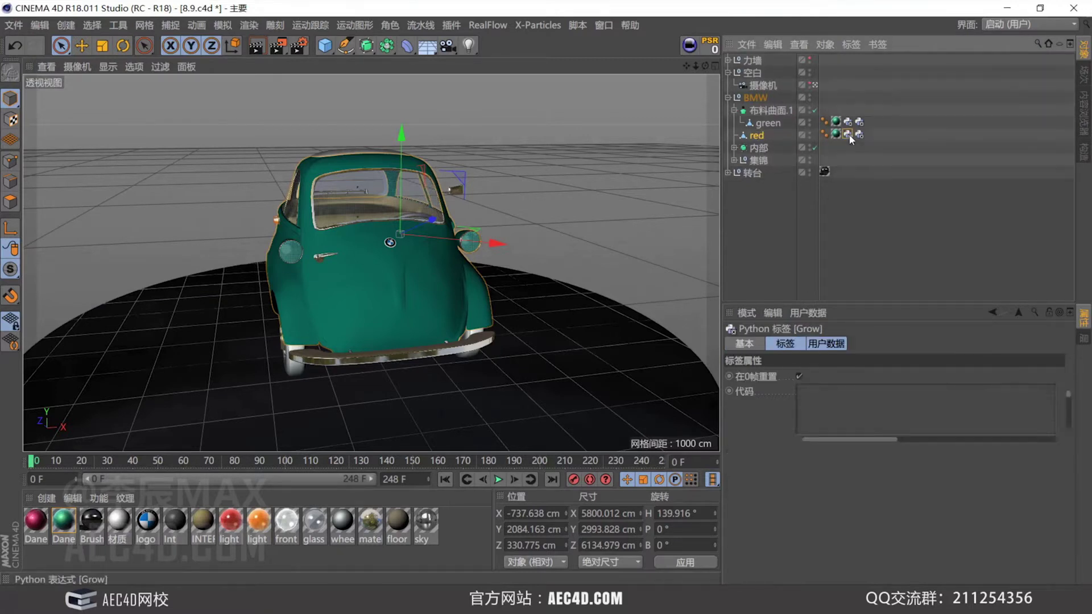
key(Delete)
click(848, 134)
key(Delete)
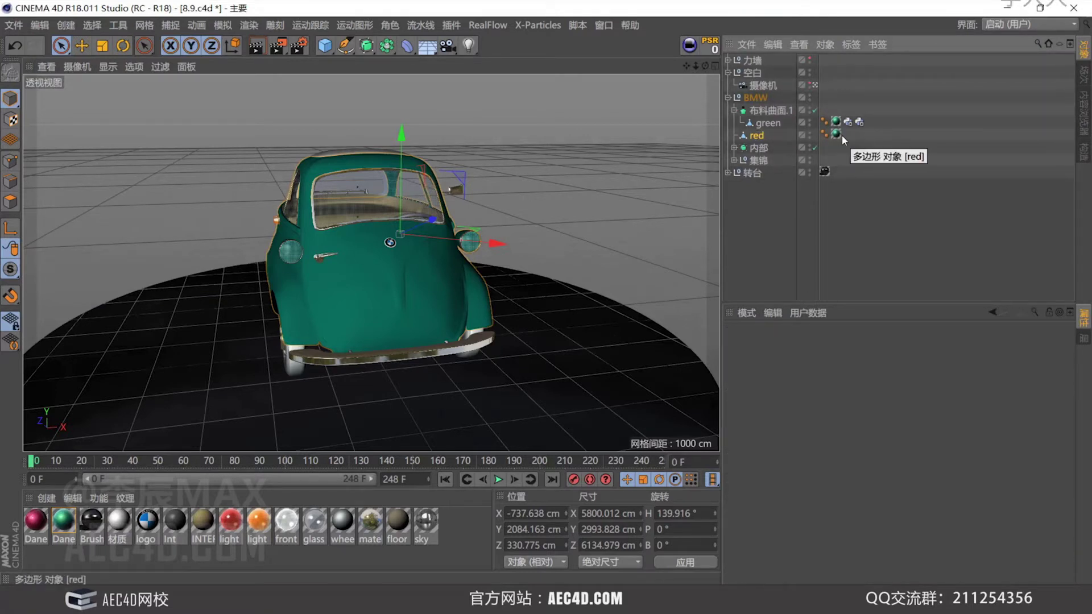
click(836, 134)
key(Delete)
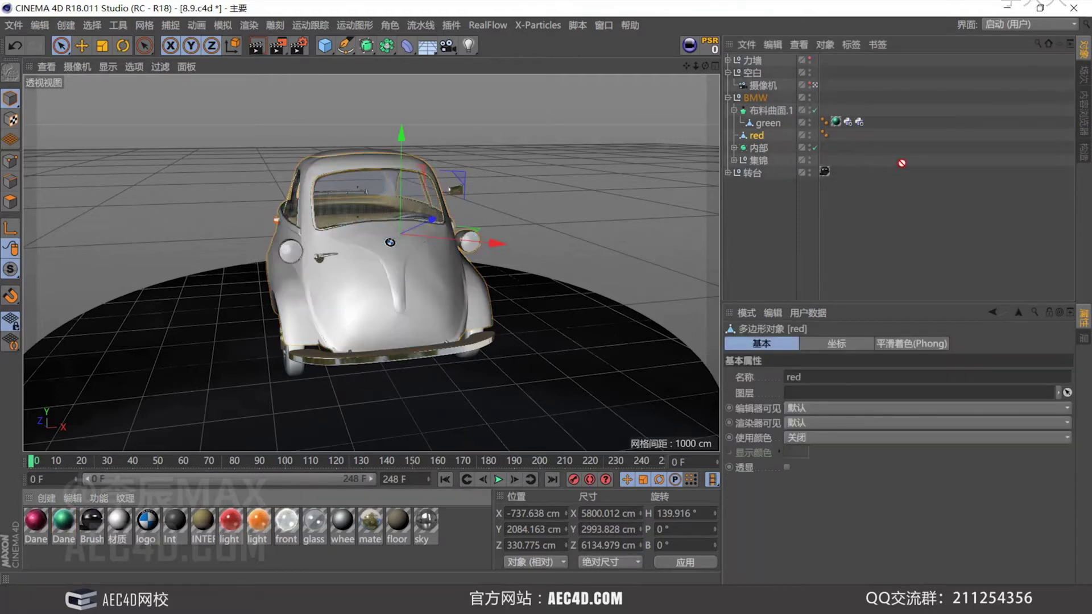
drag(757, 139, 756, 137)
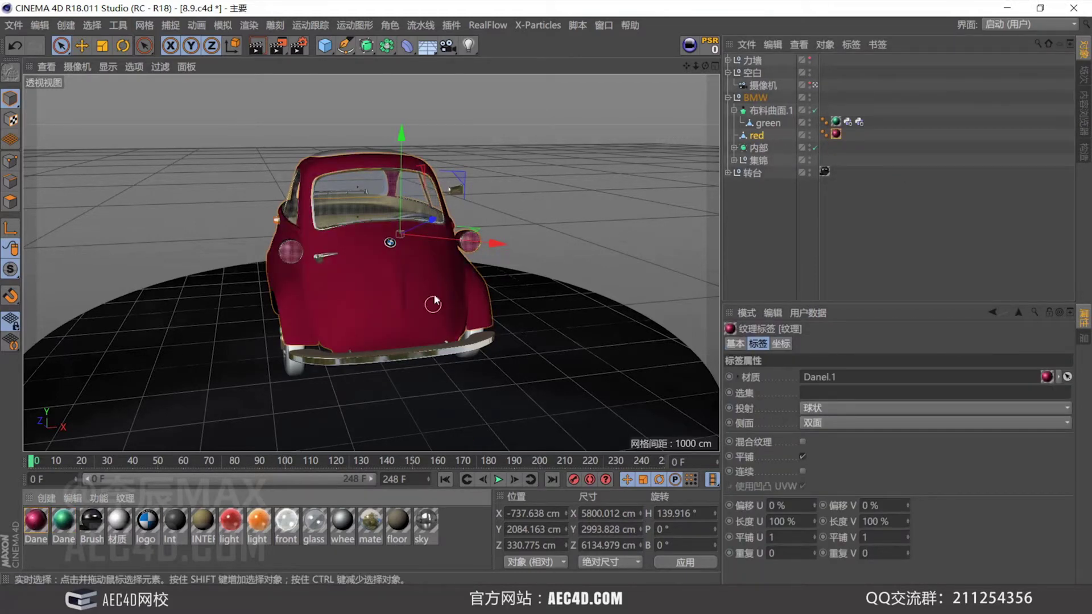
Render a viewport preview of the whole car to examine how the green and red shells overlap.
alt+drag(427, 330, 364, 279)
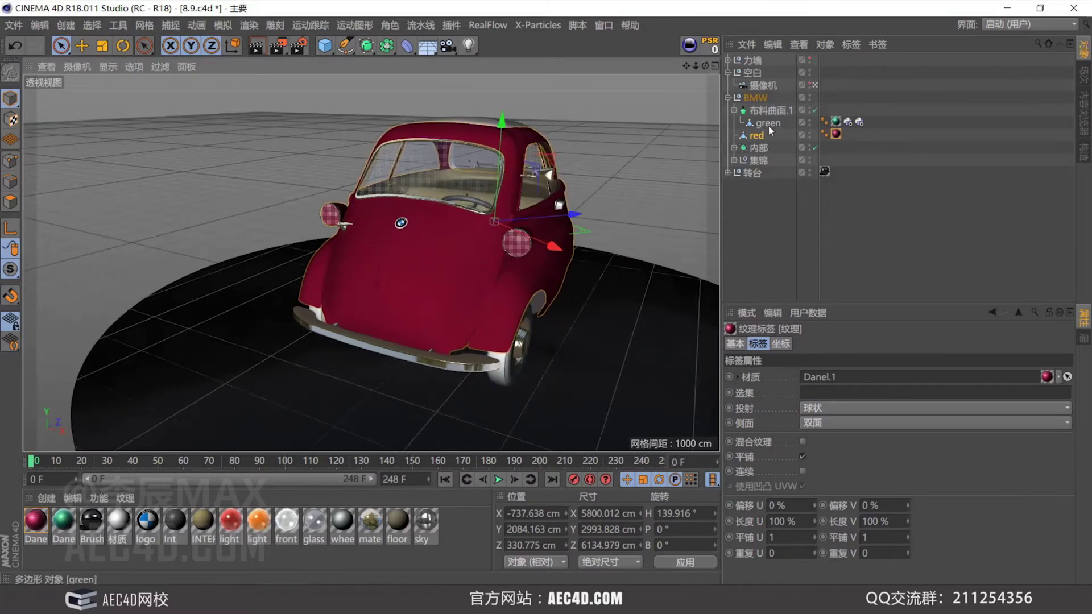
alt+drag(523, 239, 481, 249)
scroll(429, 324, down, 6)
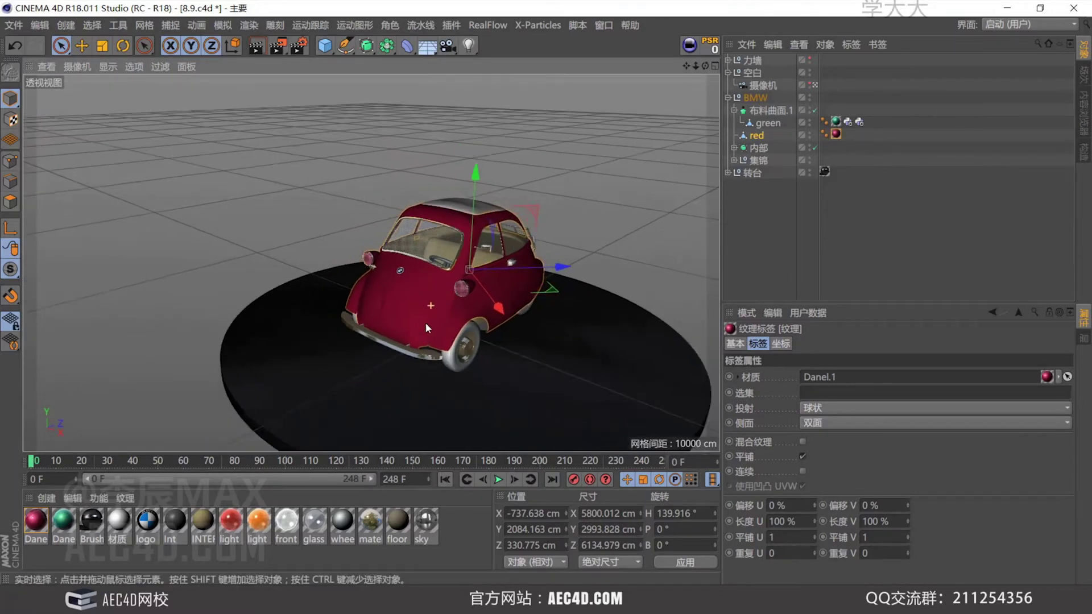
alt+drag(425, 322, 438, 294)
key(ctrl+r)
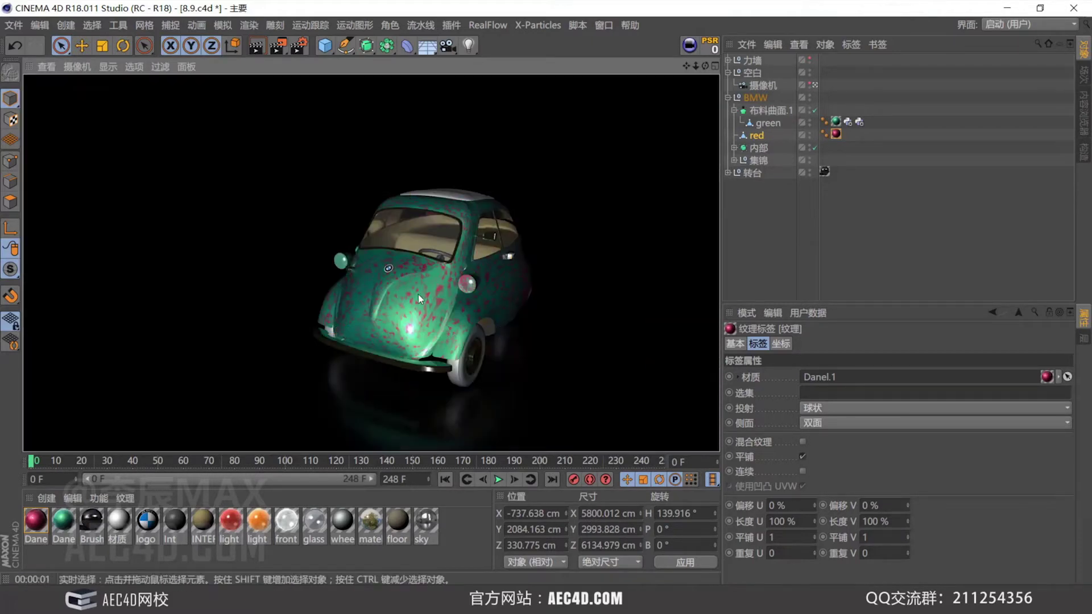
click(747, 223)
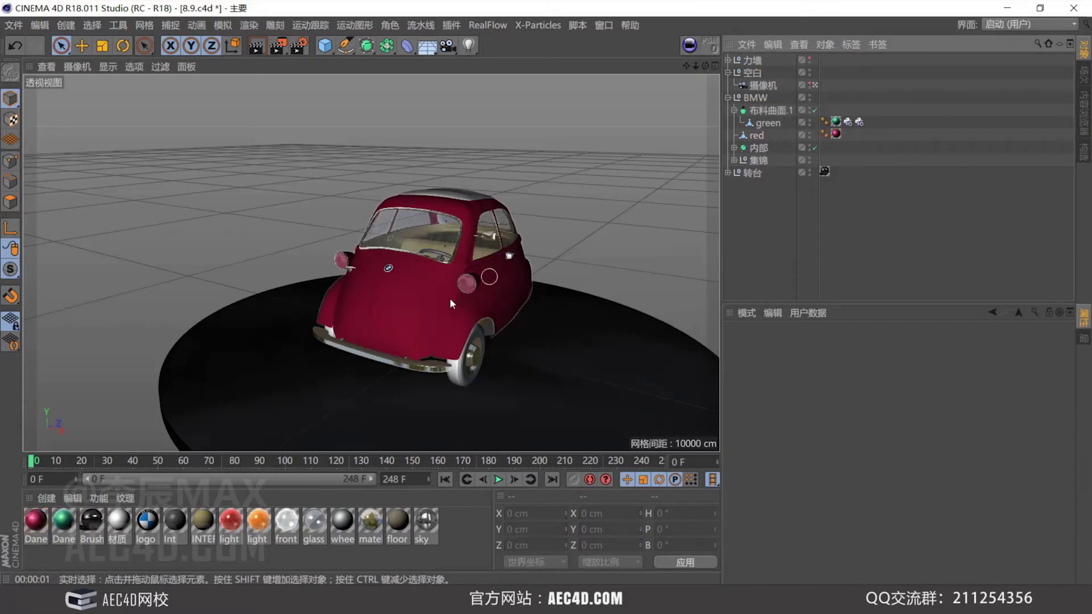
Set the thickness (厚度) of 布料曲面.1 to 2 cm and render a viewport preview of the car.
click(378, 314)
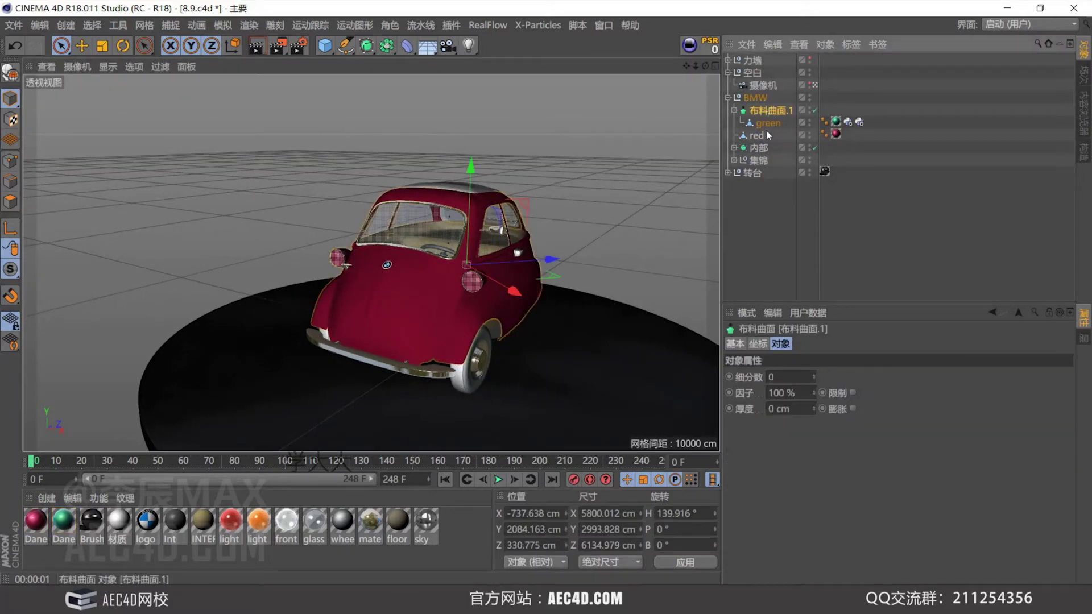
double_click(783, 410)
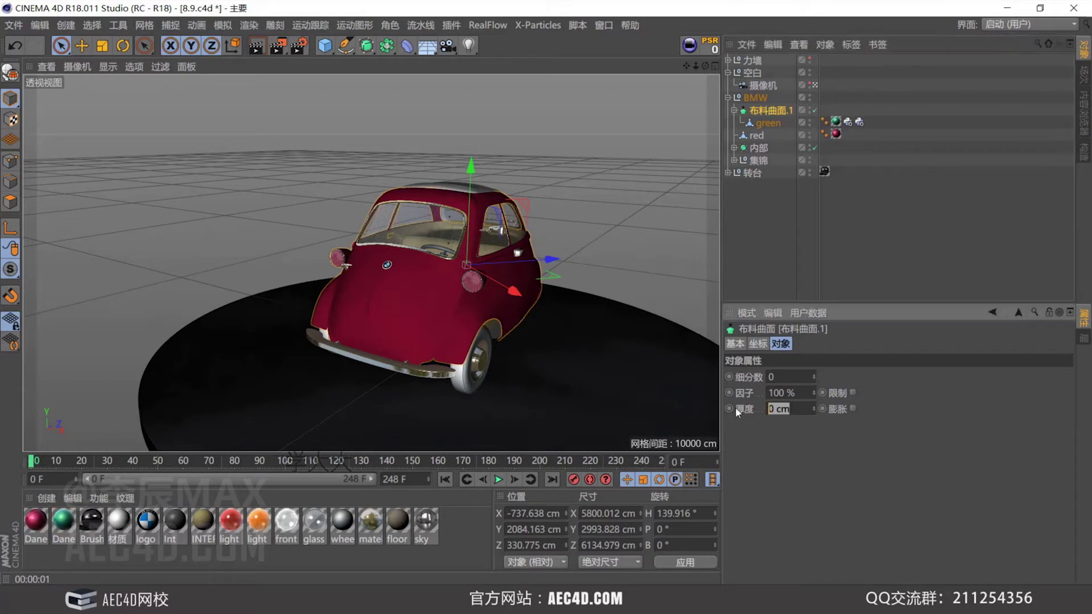
text(2)
key(Return)
mouse_move(563, 290)
alt+mouse_down()
mouse_move(383, 335)
mouse_move(395, 312)
mouse_move(433, 322)
alt+mouse_up()
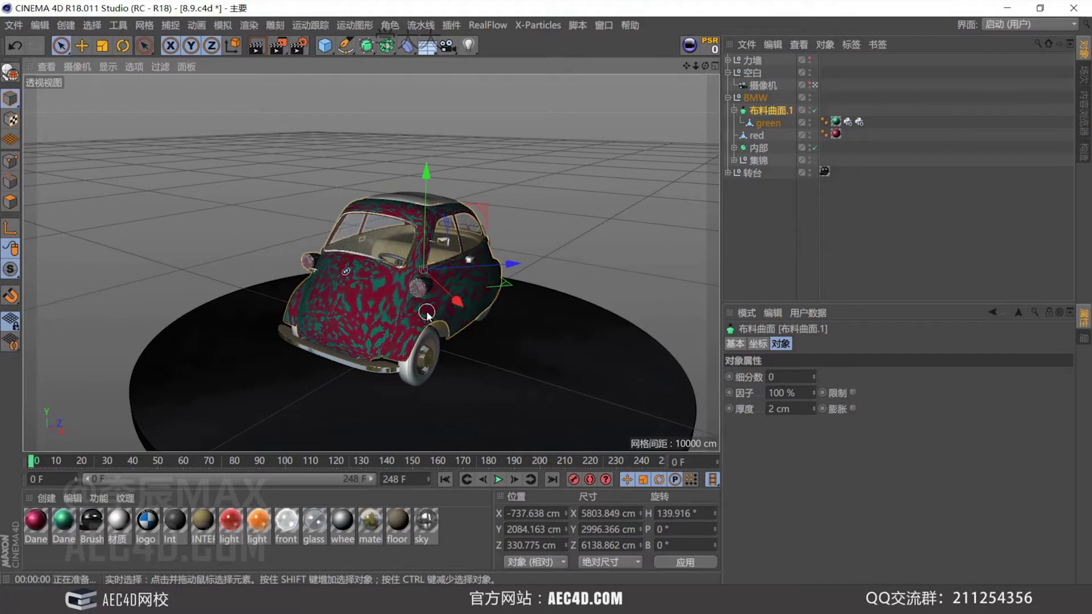
key(ctrl+r)
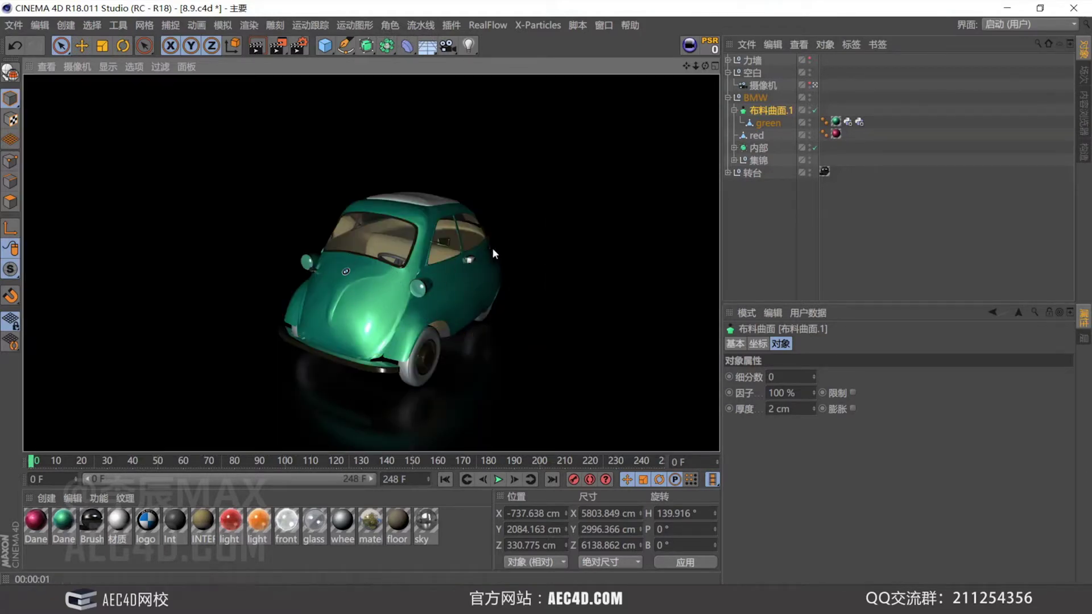
click(770, 200)
Add a cloth (布料) simulation tag to the green mesh under 布料曲面.1.
click(768, 123)
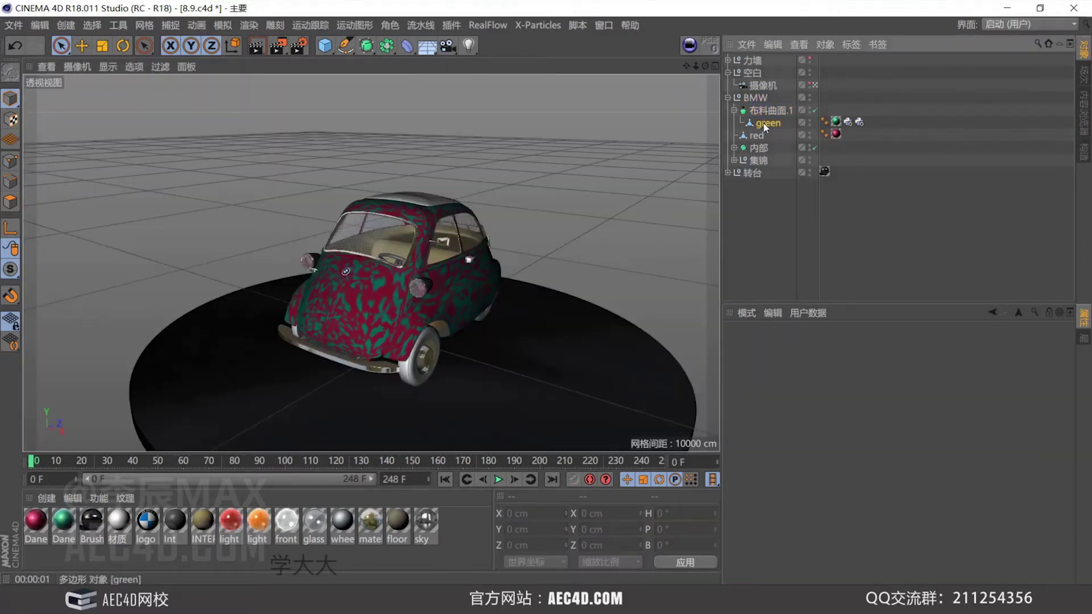
right_click(766, 123)
mouse_move(822, 47)
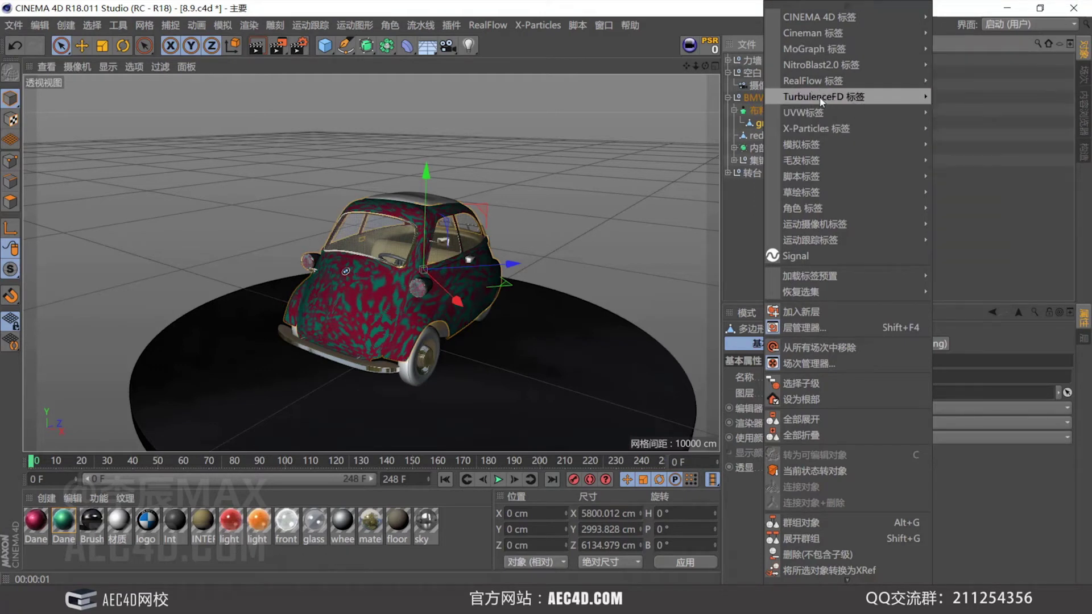
mouse_move(821, 171)
mouse_move(824, 144)
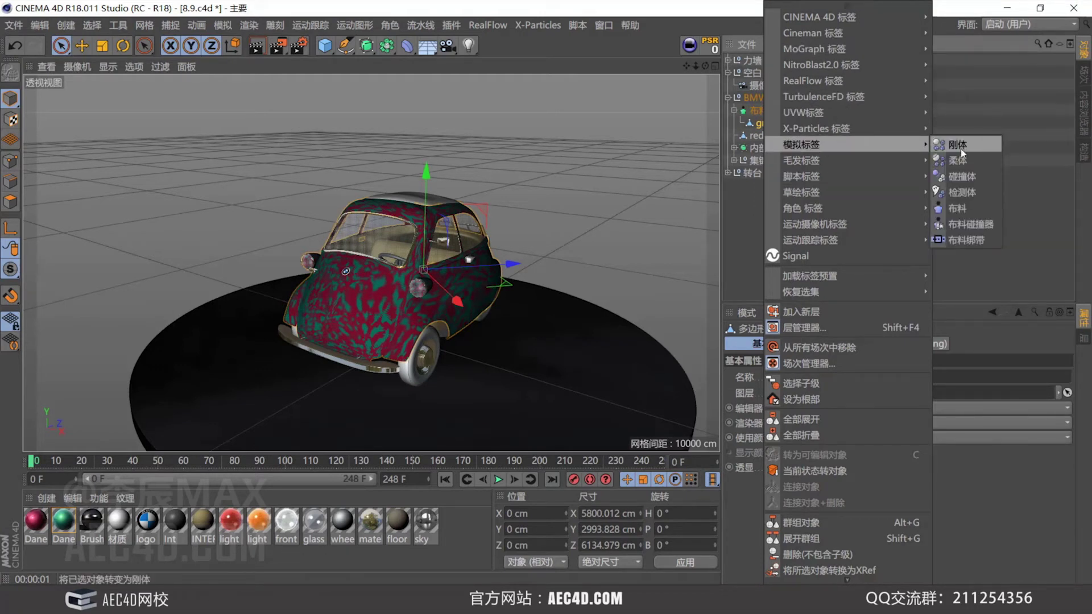
click(962, 200)
drag(824, 121, 889, 120)
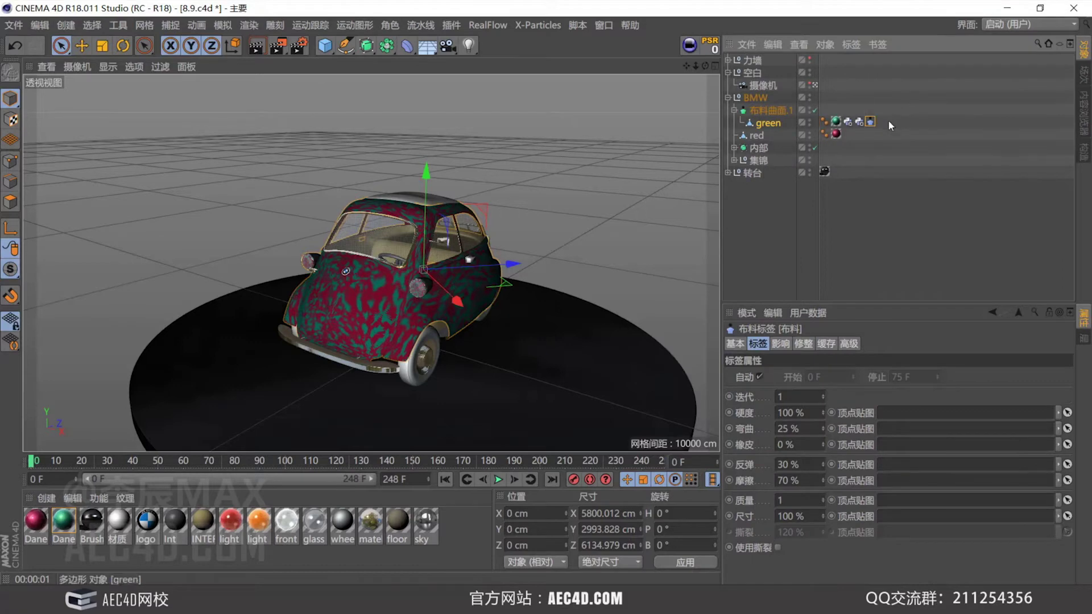
Leave the 摄像机 camera view, play the cloth simulation from a free view of the car, and return to frame 0.
click(498, 481)
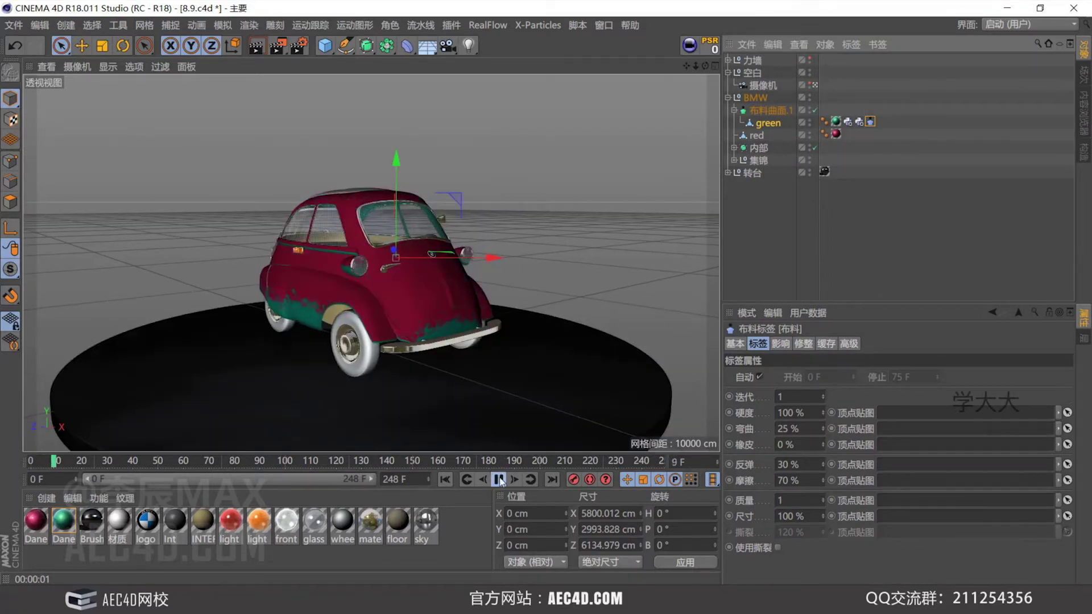
click(446, 479)
click(817, 85)
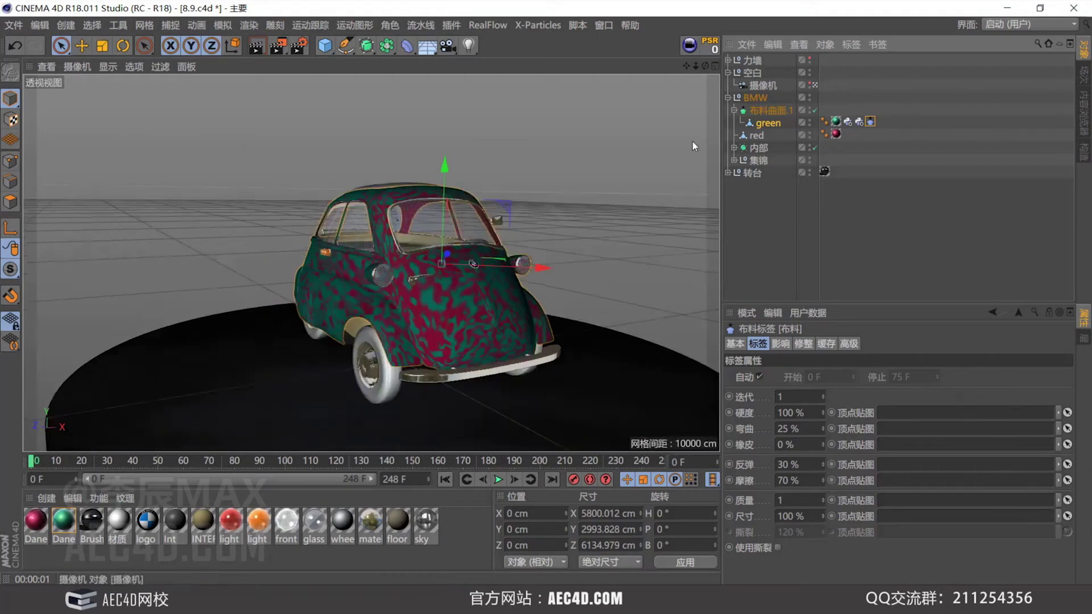
key(F8)
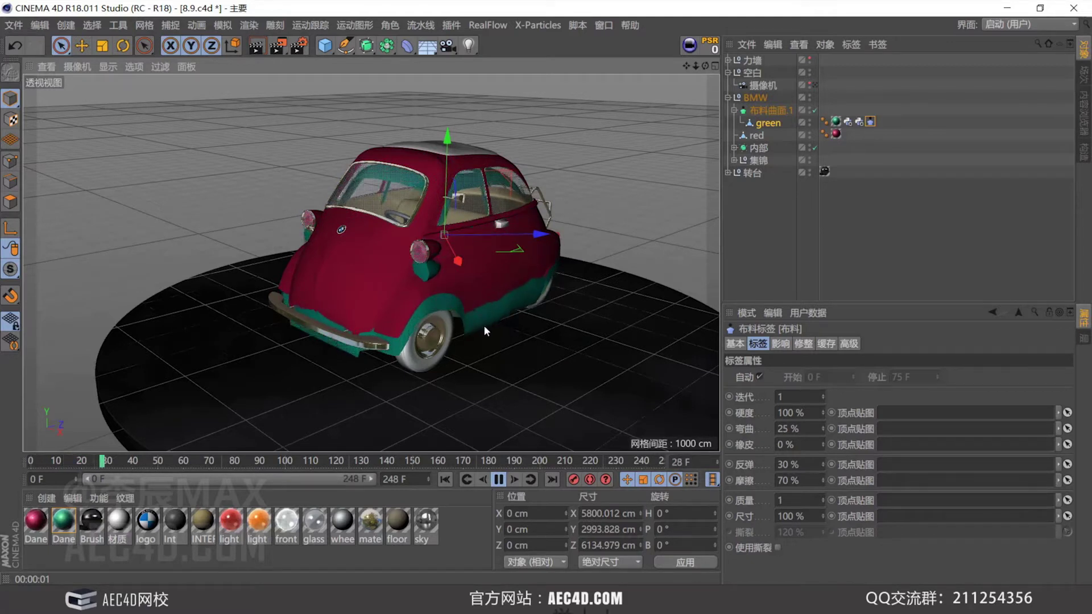
click(499, 480)
click(447, 481)
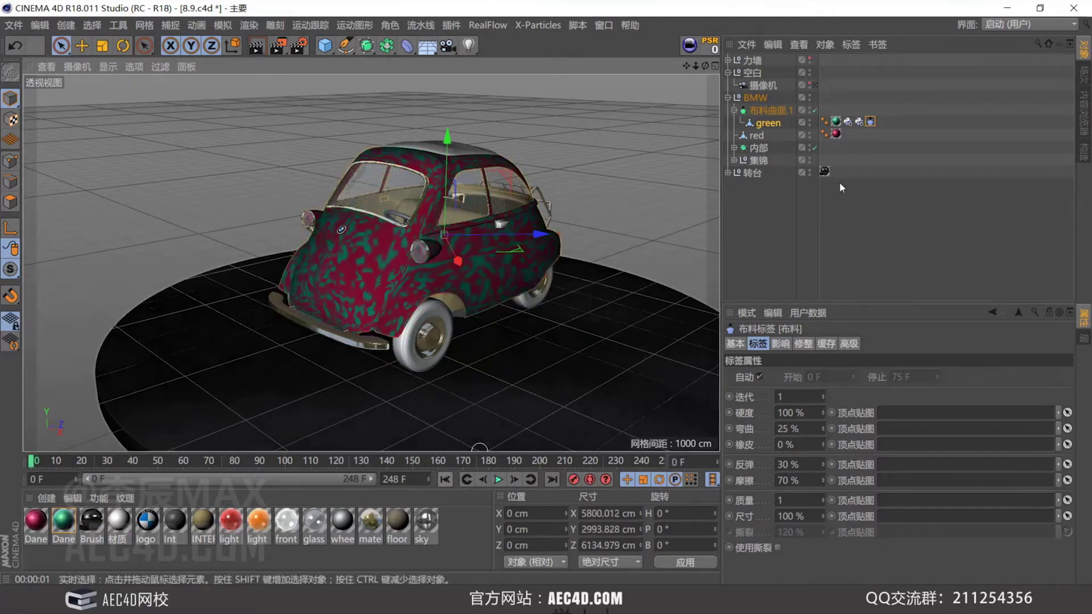
Set the green mesh's cloth gravity (重力) to 0, play the simulation to check it, and return to frame 0.
click(803, 344)
click(781, 343)
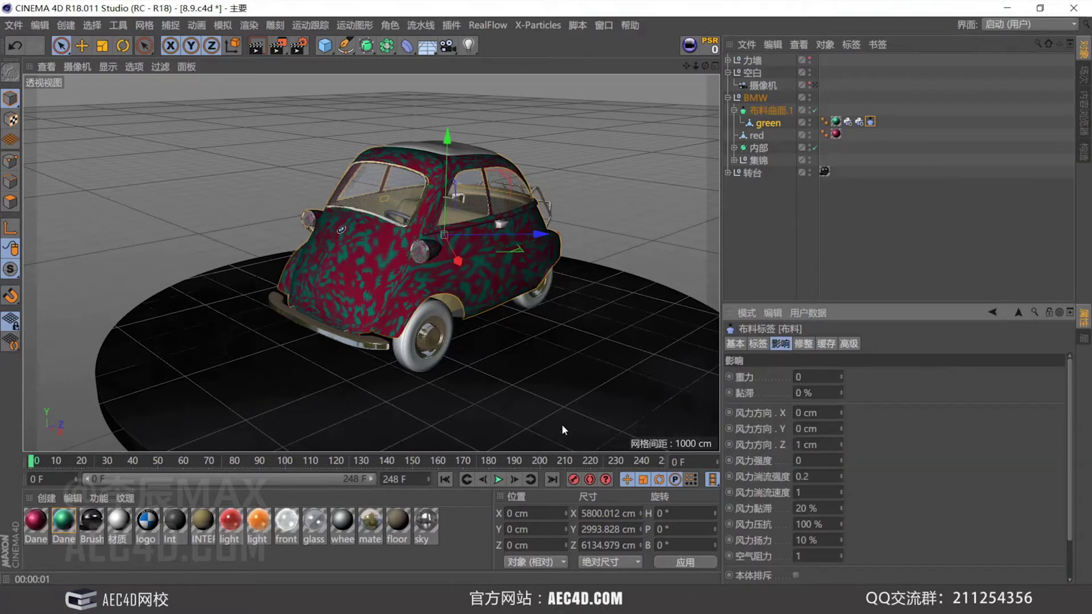
click(498, 480)
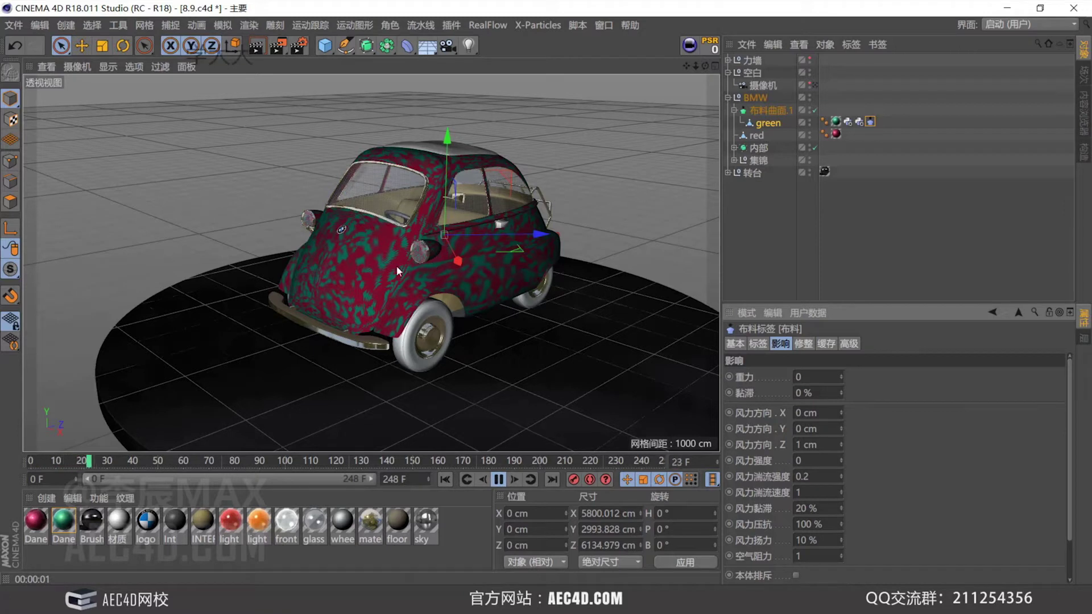
click(499, 479)
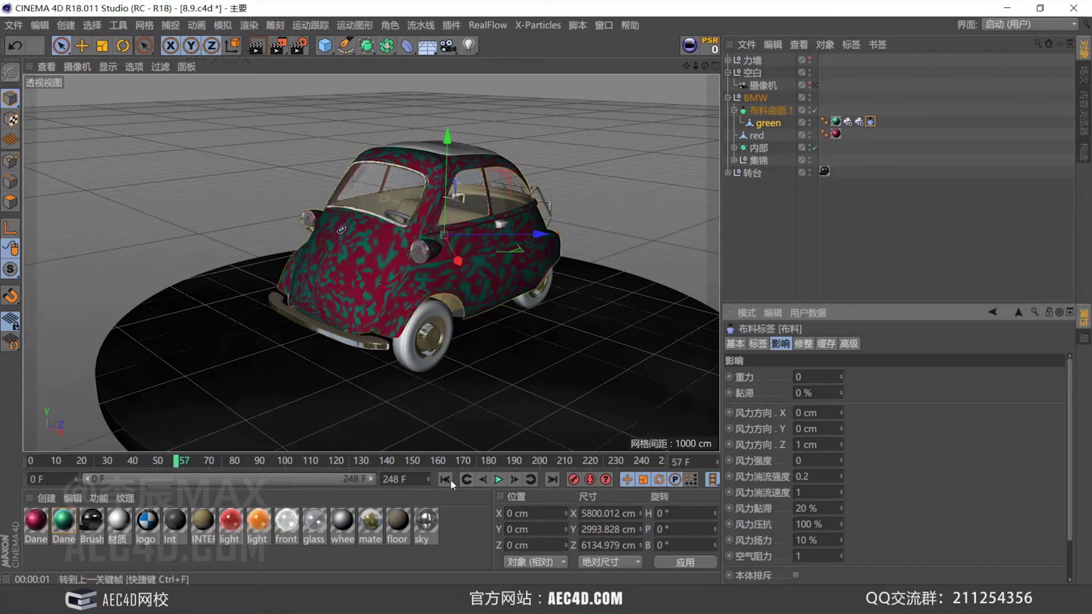
click(445, 479)
Create a vertex map on the green mesh with the Paint tool (绘制工具), applying 100% opacity in absolute (绝对) mode to all points.
click(769, 122)
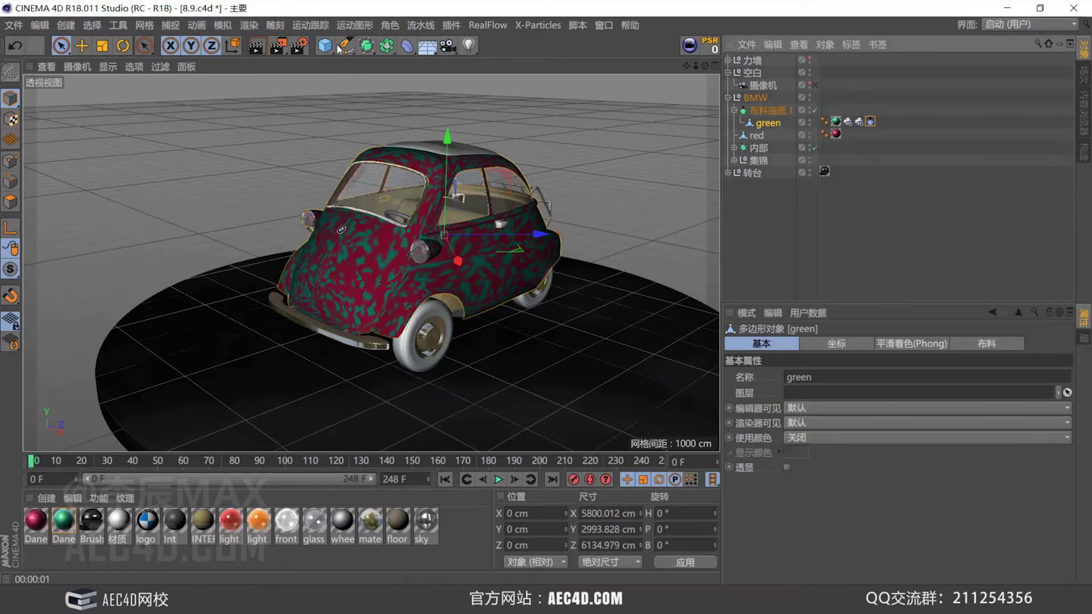
click(398, 24)
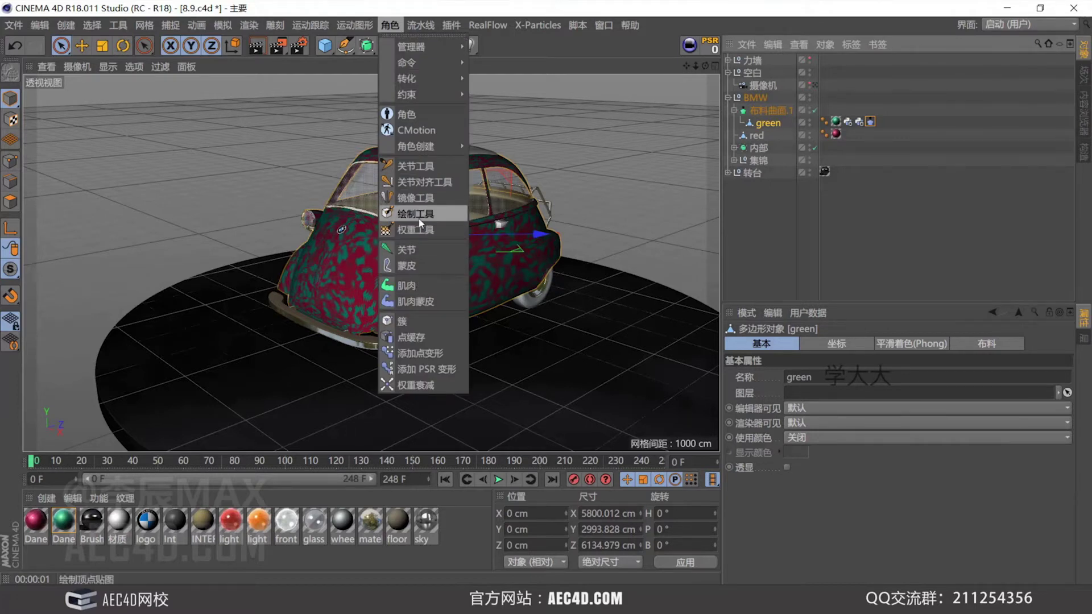
click(419, 215)
click(769, 123)
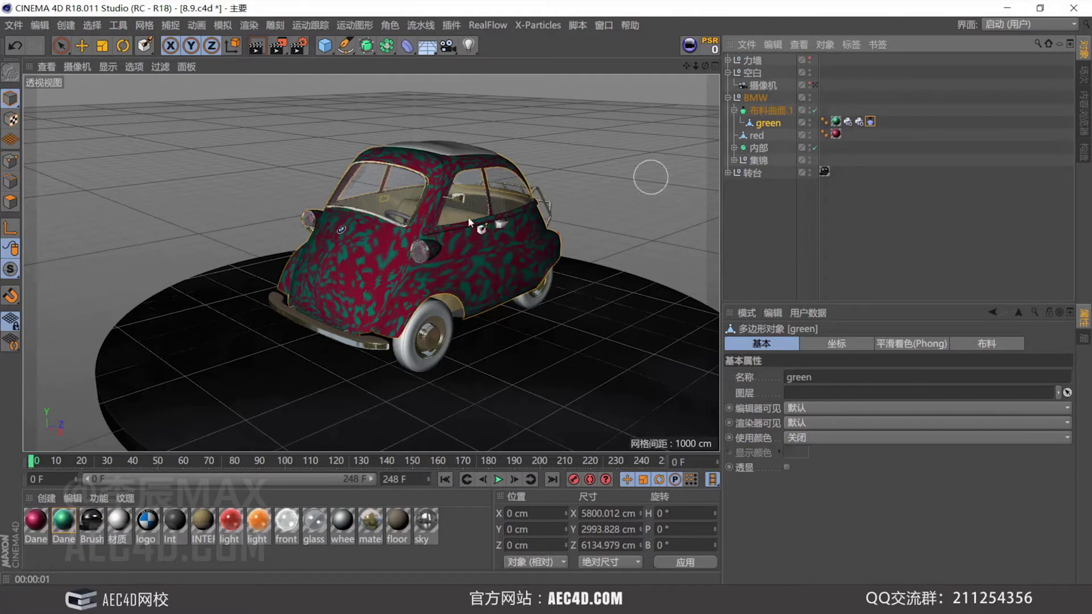
click(145, 45)
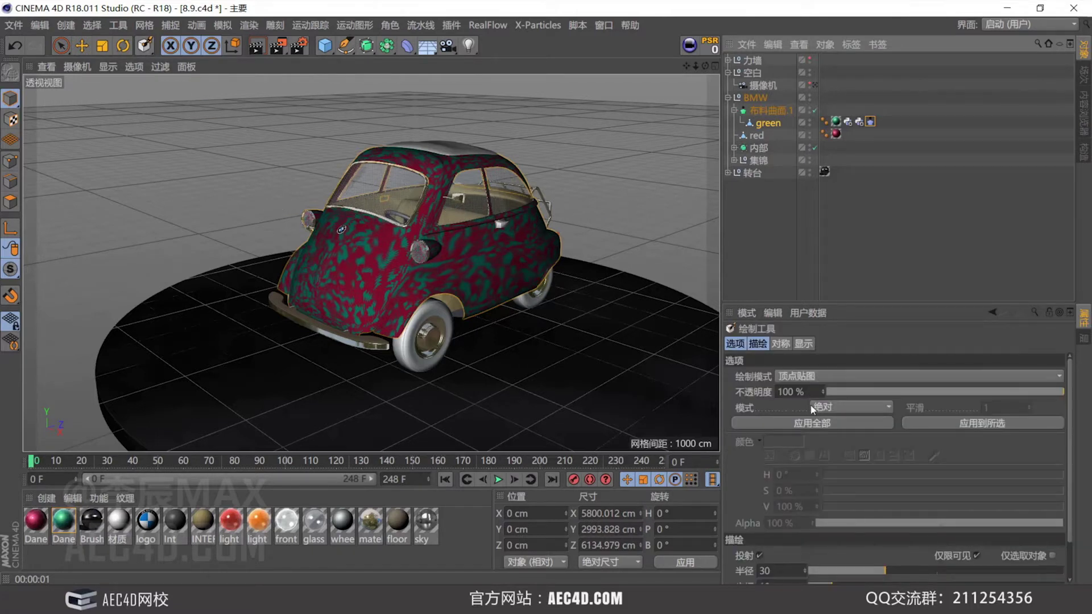
click(810, 424)
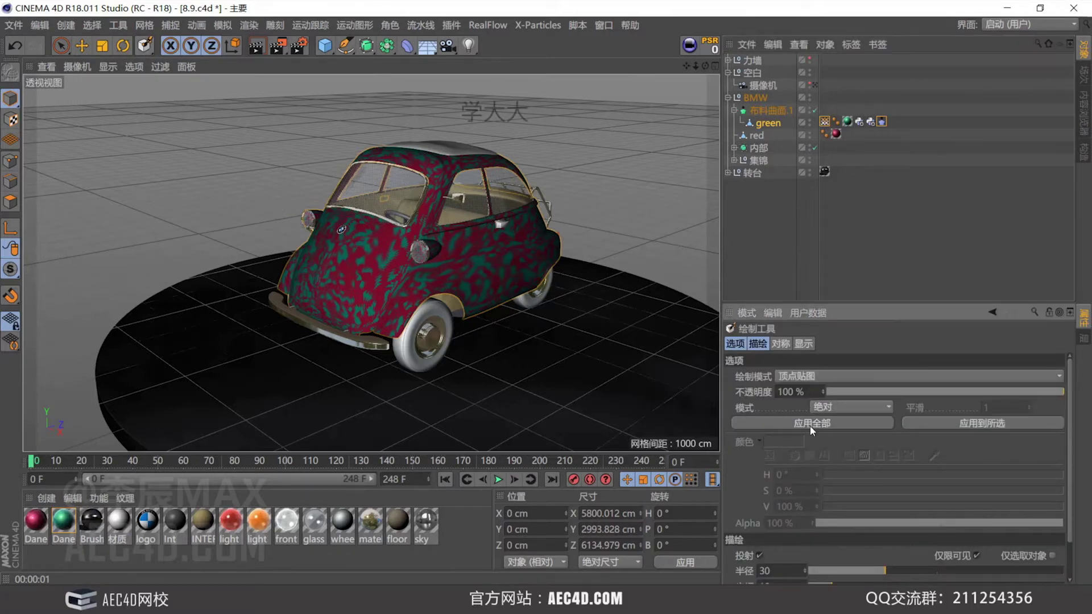
Disable the 布料曲面.1 cloth surface and activate the green mesh's vertex map for painting.
click(824, 122)
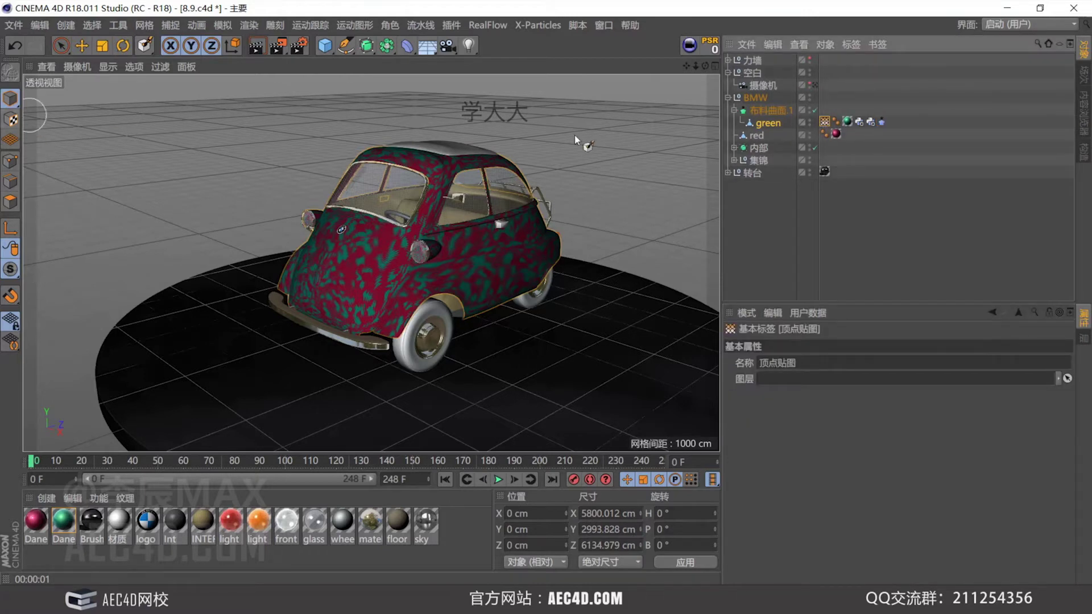
click(815, 110)
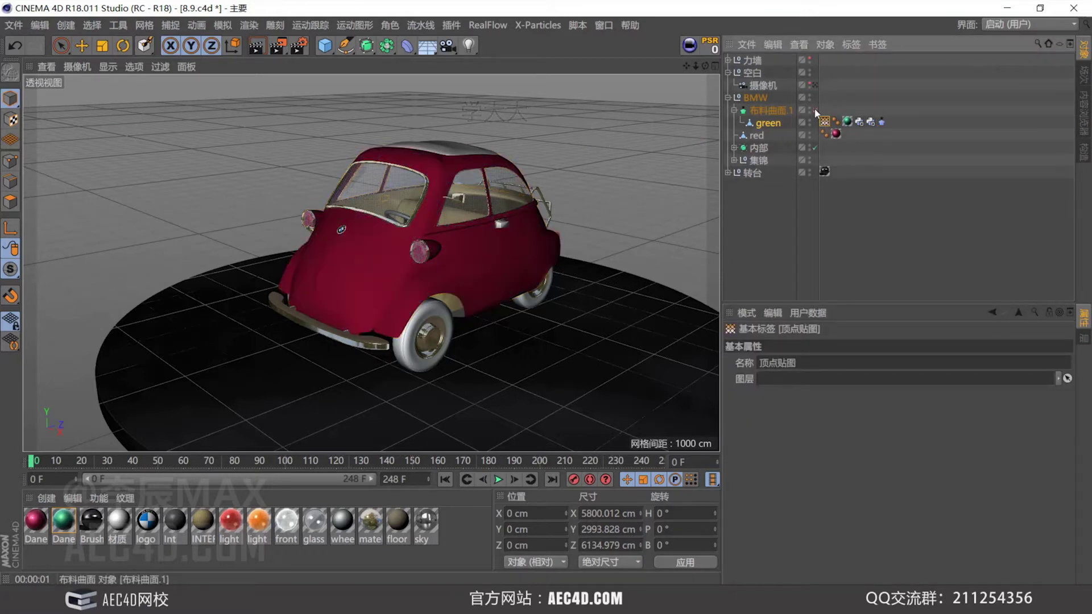
double_click(824, 121)
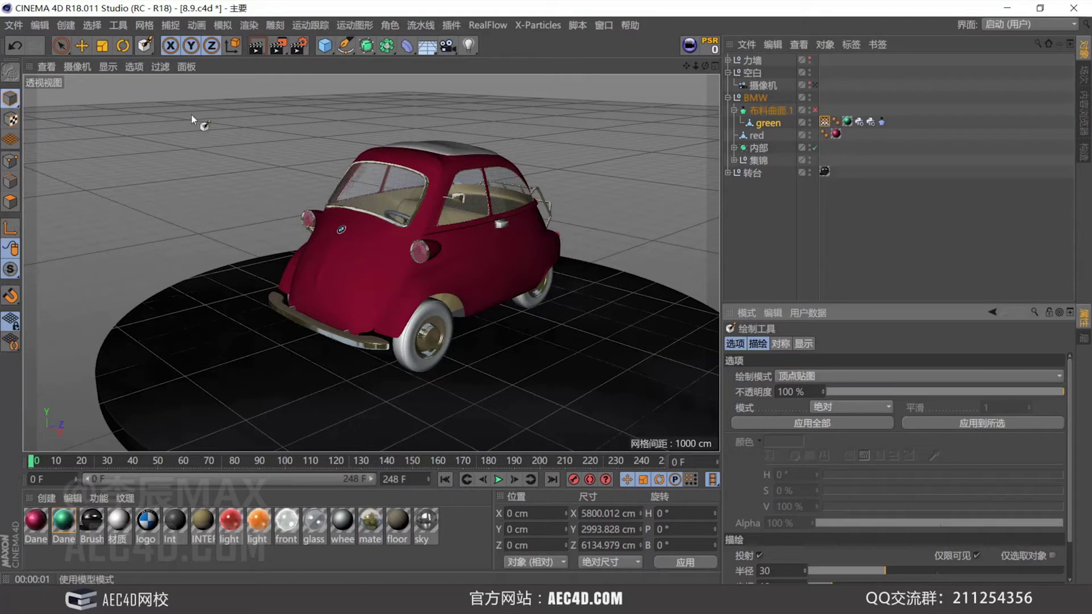
Activate the green mesh's vertex map for viewing with the Paint tool and hide the red object.
click(770, 123)
click(826, 122)
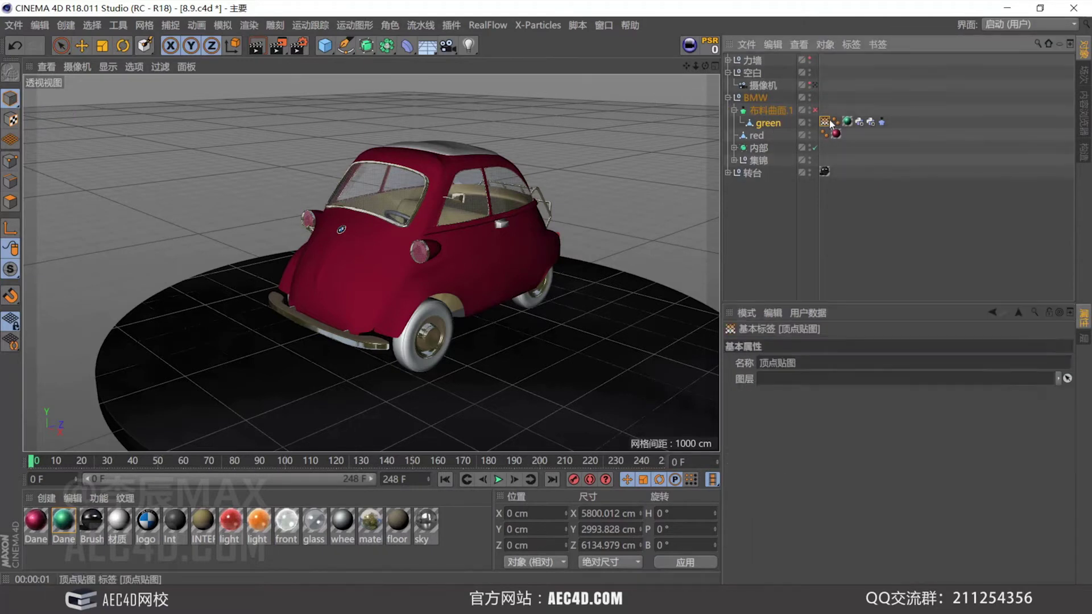
click(770, 128)
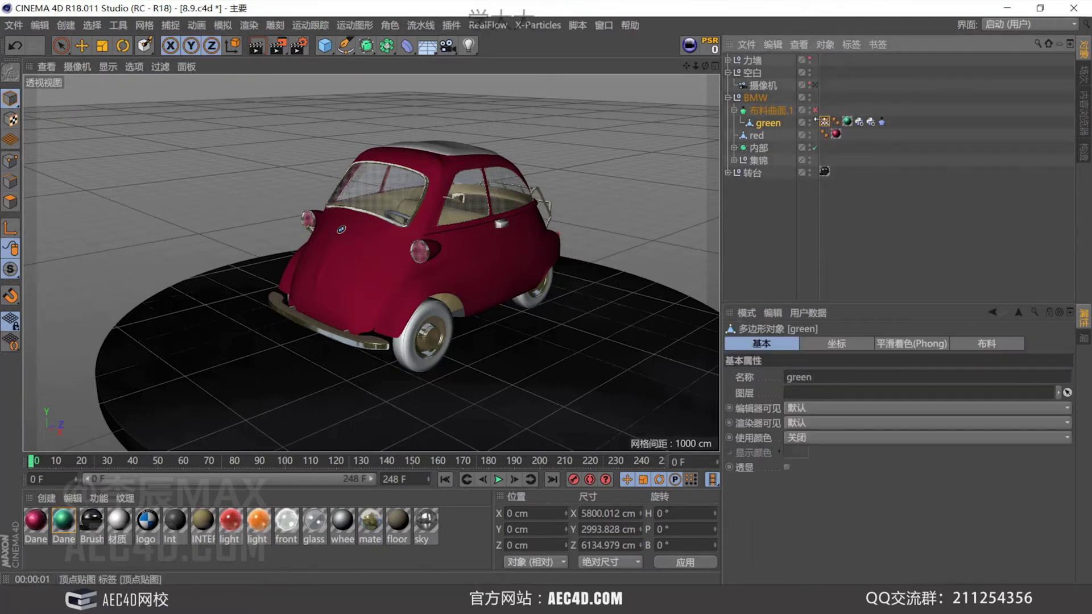
click(825, 122)
double_click(826, 121)
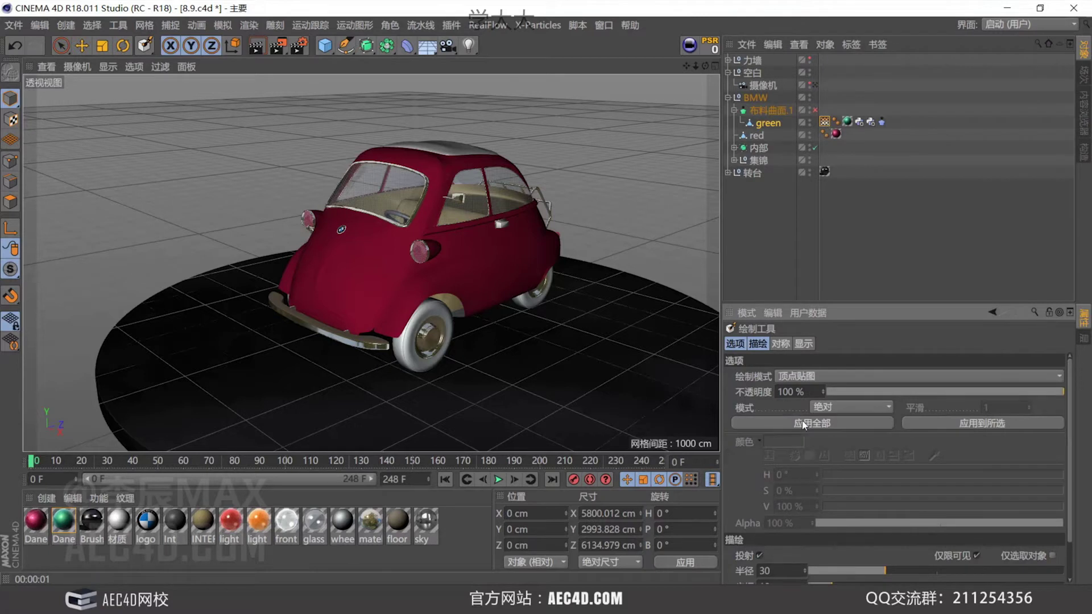
click(810, 137)
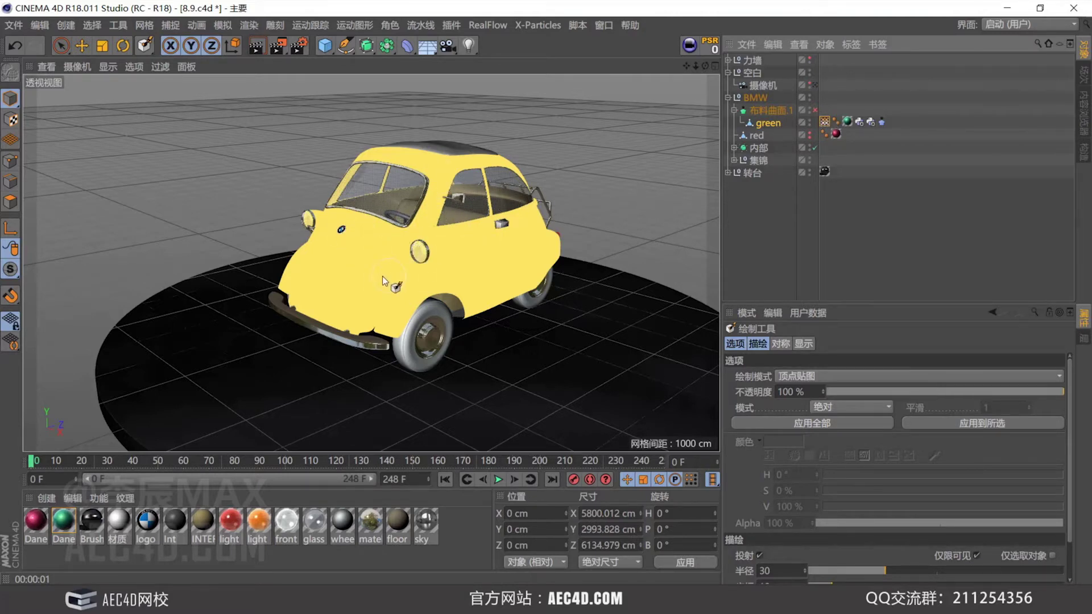
alt+drag(382, 275, 408, 281)
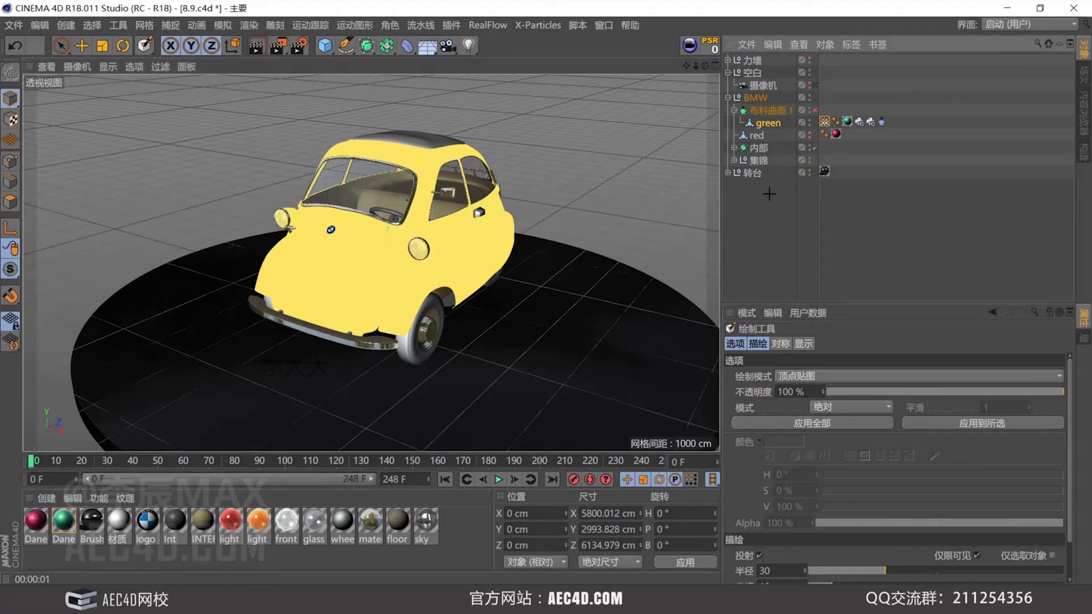
Create a second vertex map on the green mesh with the Paint tool, applying 0% opacity in absolute (绝对) mode to all points.
click(773, 123)
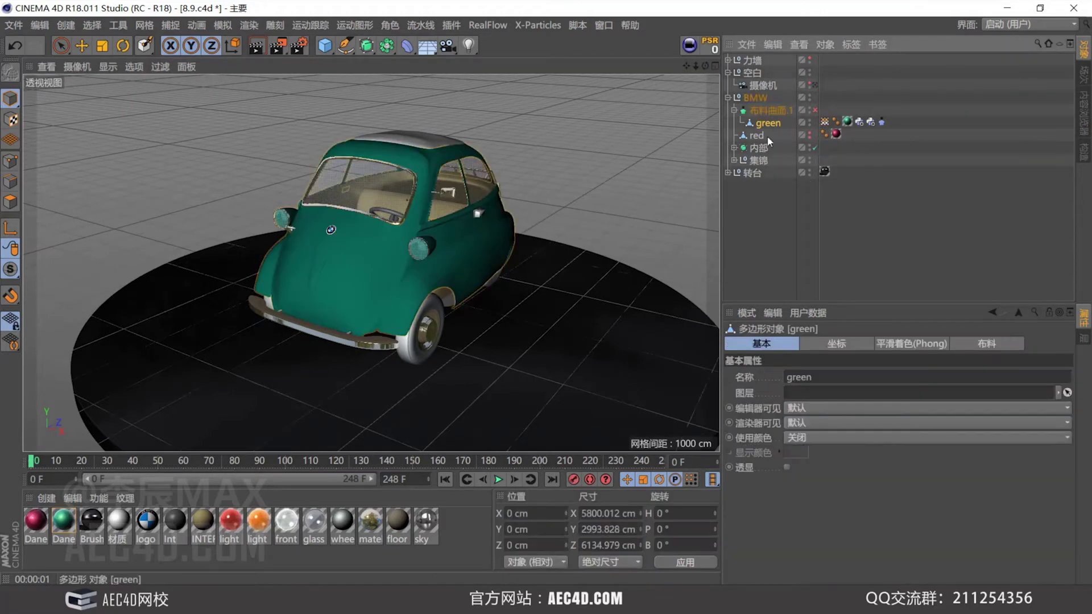
click(151, 48)
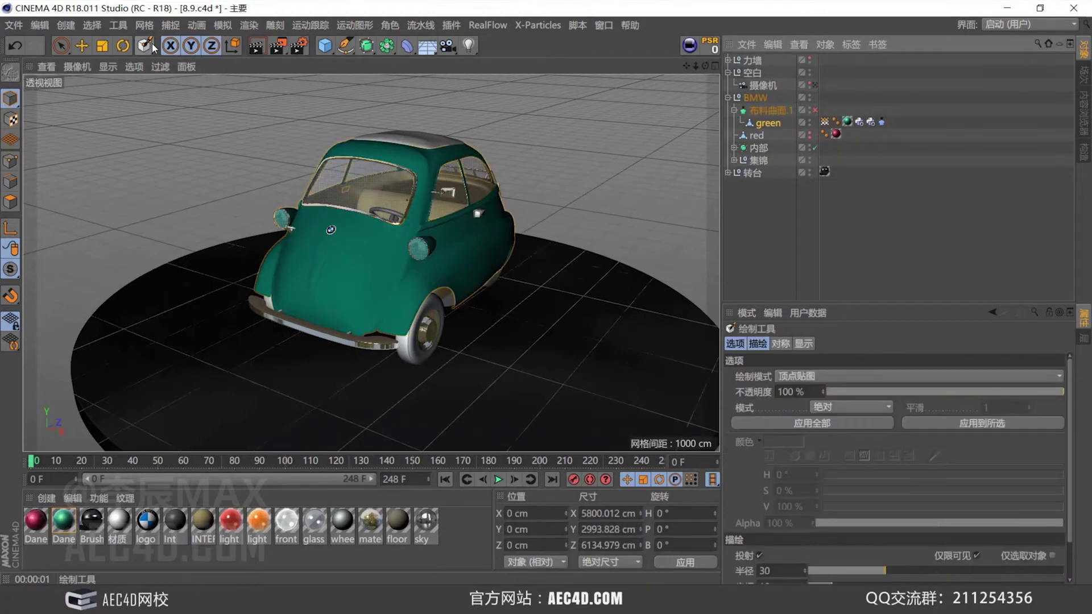
click(844, 391)
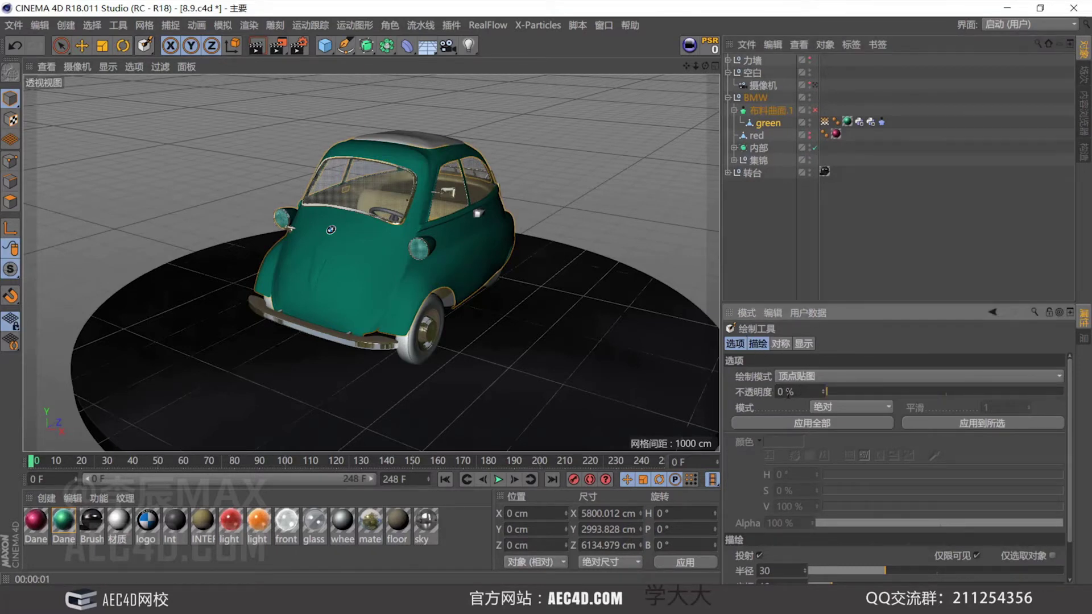
click(796, 424)
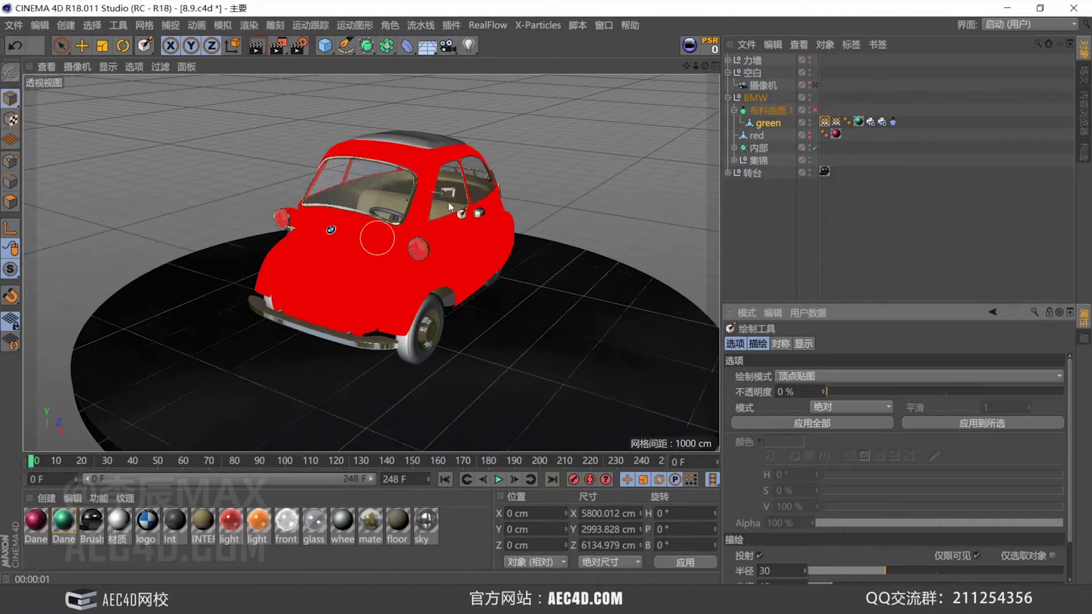
Reselect the green mesh for a new vertex map and set the Paint tool's opacity to 100%.
click(767, 222)
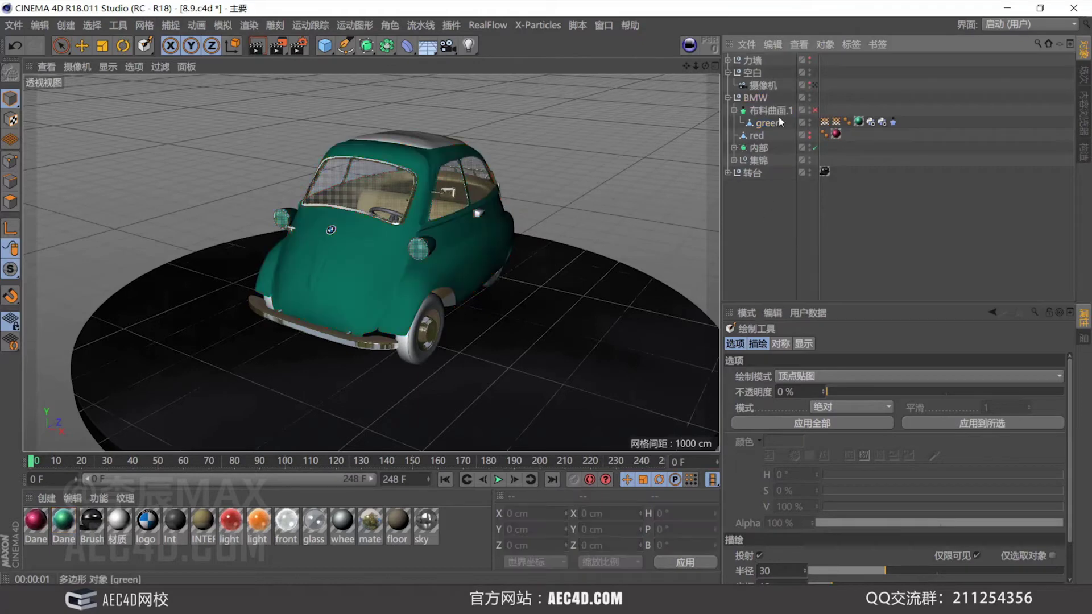
click(765, 123)
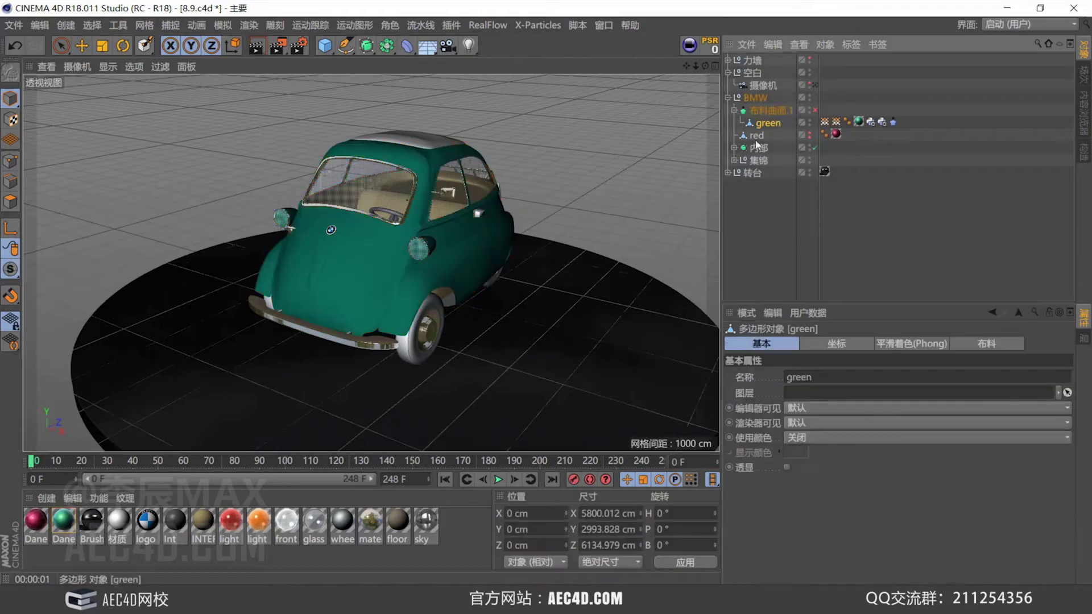
click(145, 45)
scroll(336, 215, up, 2)
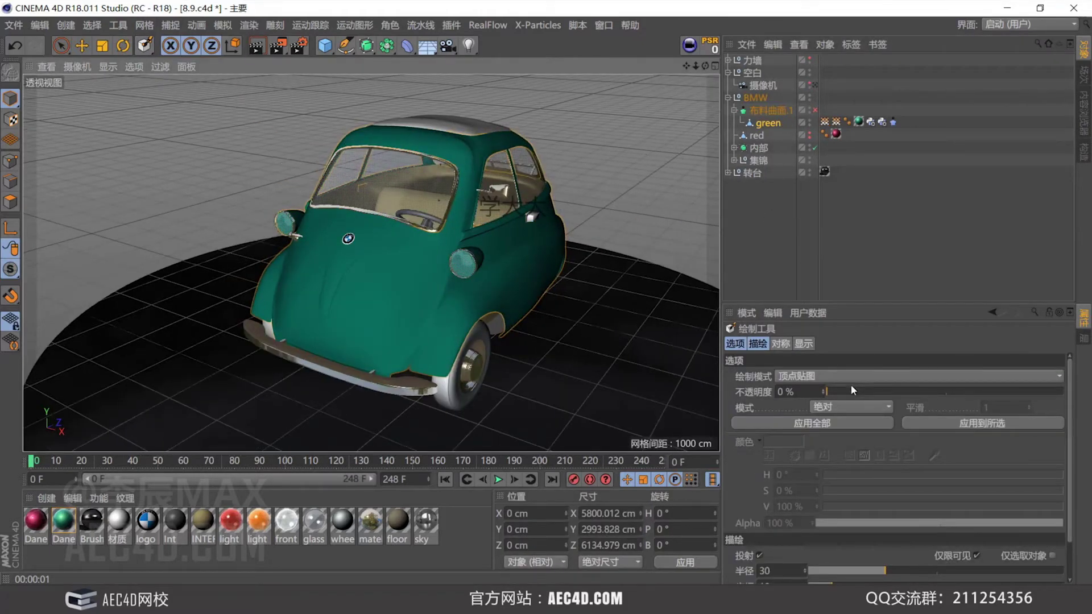
drag(852, 392, 1081, 397)
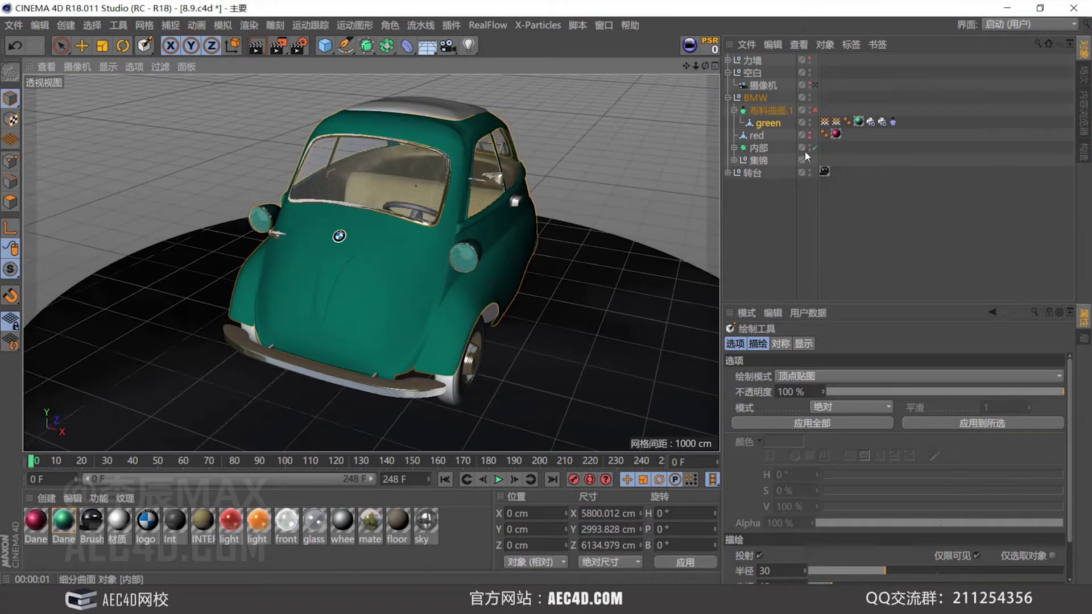
Hide the 内部, 集锦 and 转台 objects, leaving only the green shell in the viewport.
click(811, 159)
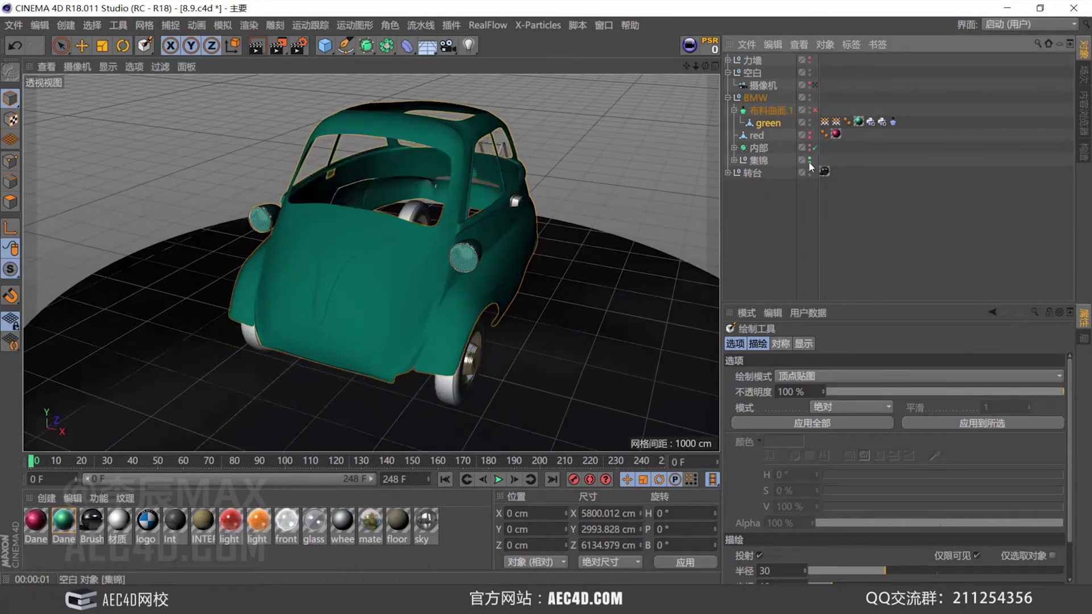
click(809, 170)
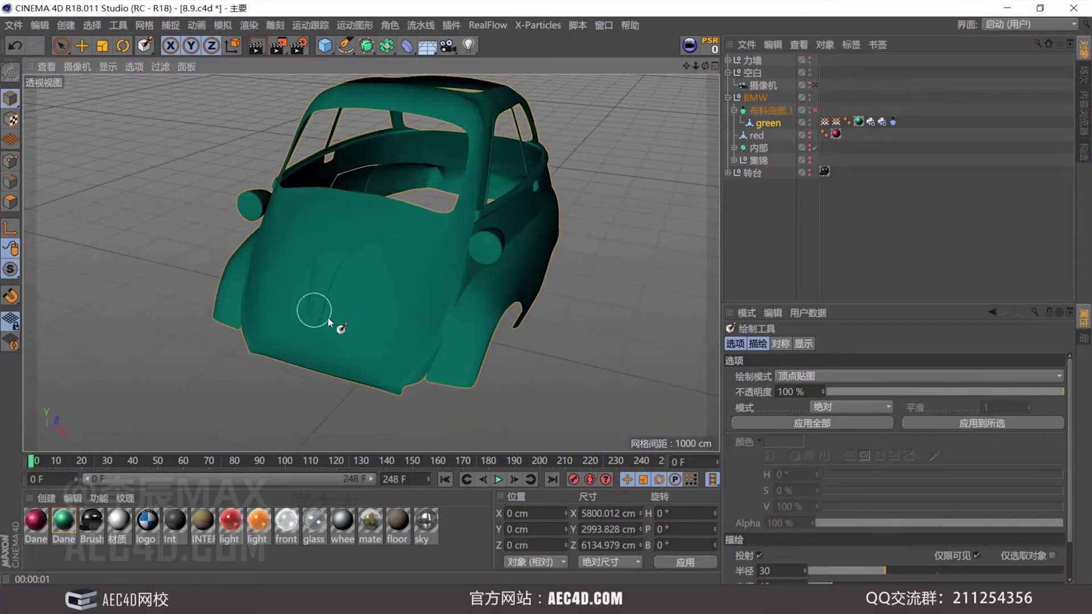
alt+drag(328, 316, 383, 292)
Switch to PotPlayer and examine in 1.mov where the tearing starts along the car's front edge, then return to the model.
key(alt+Tab)
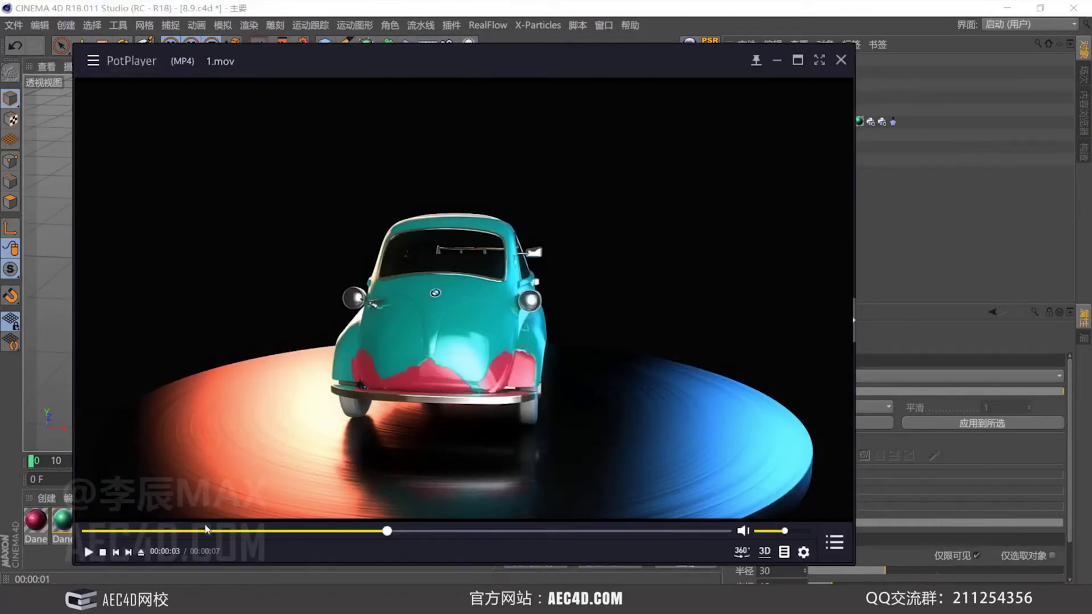
click(444, 390)
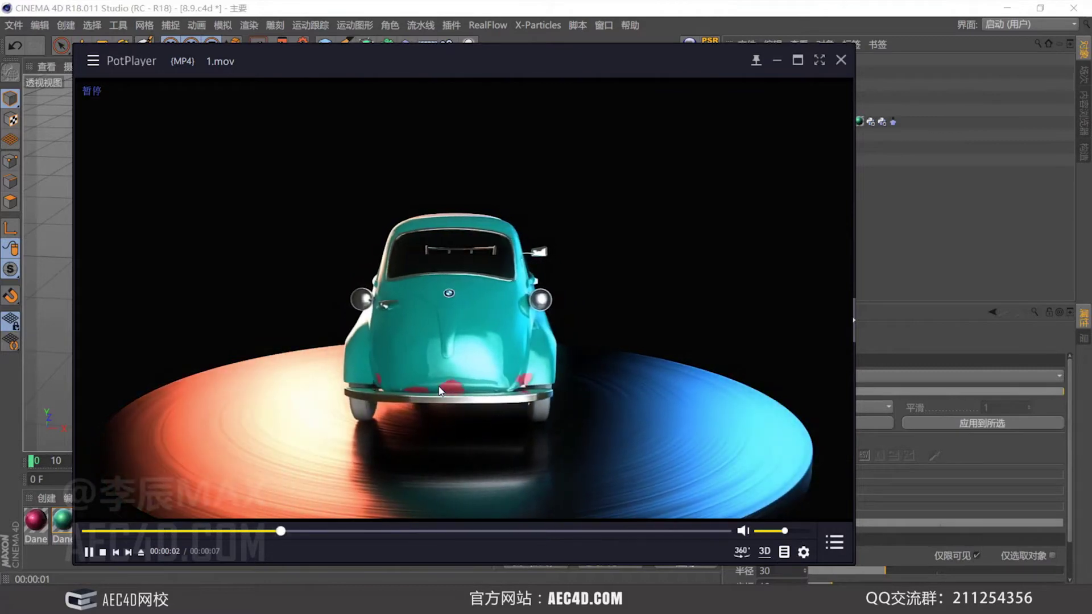
click(455, 389)
click(779, 64)
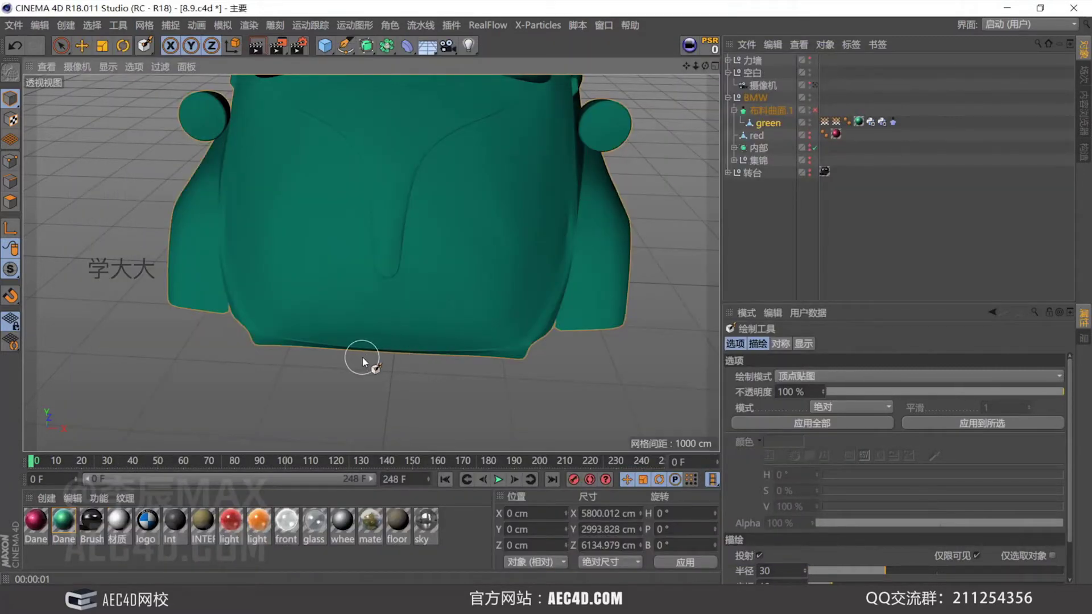
Try painting a 100% patch at the middle of the shell's front lower edge, and reset all points to 0%.
mouse_move(363, 357)
mouse_down()
mouse_move(406, 369)
mouse_move(427, 365)
mouse_move(384, 313)
mouse_move(402, 215)
mouse_move(405, 244)
mouse_move(384, 300)
mouse_move(391, 267)
mouse_up()
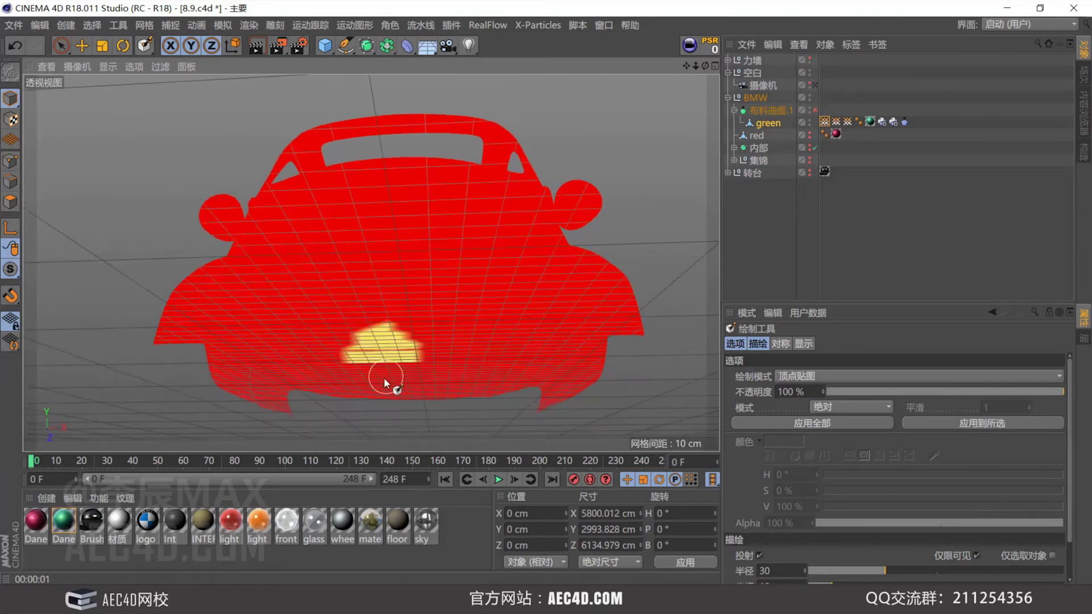
alt+drag(398, 364, 469, 349)
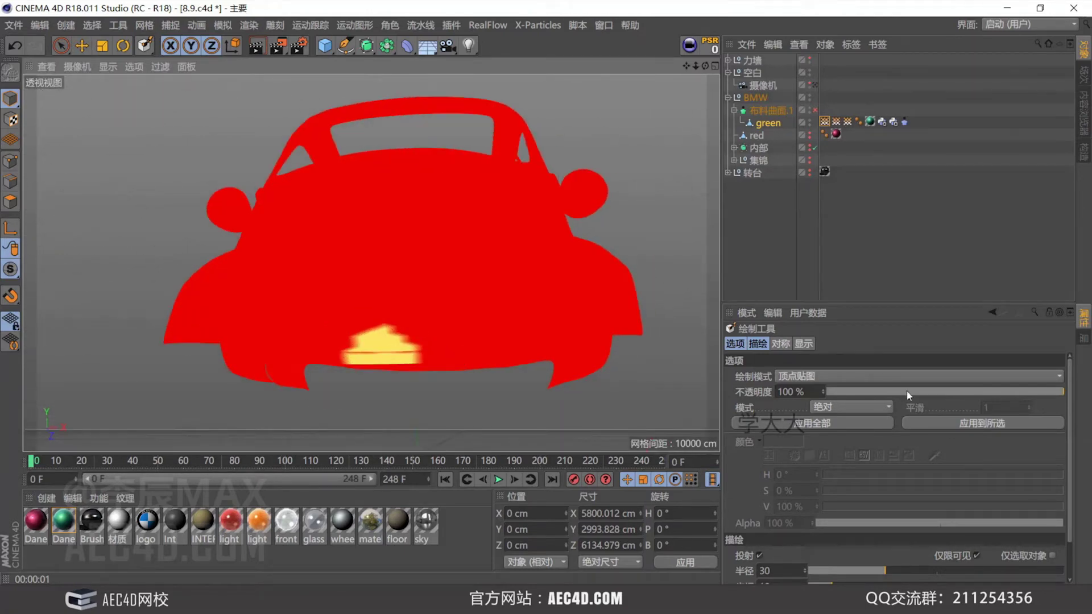
drag(908, 393, 751, 401)
click(828, 424)
mouse_move(534, 370)
alt+mouse_down()
mouse_move(445, 351)
mouse_move(448, 303)
alt+mouse_up()
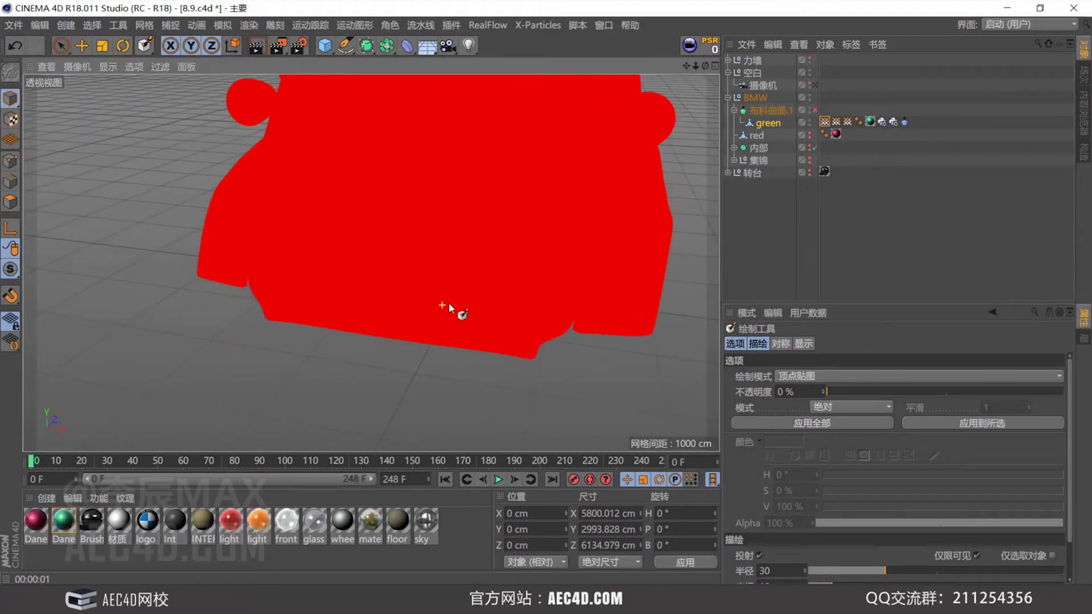
Turn off the Paint tool's 仅限可见 (only visible) option and set its opacity to 100% for the green mesh.
click(975, 558)
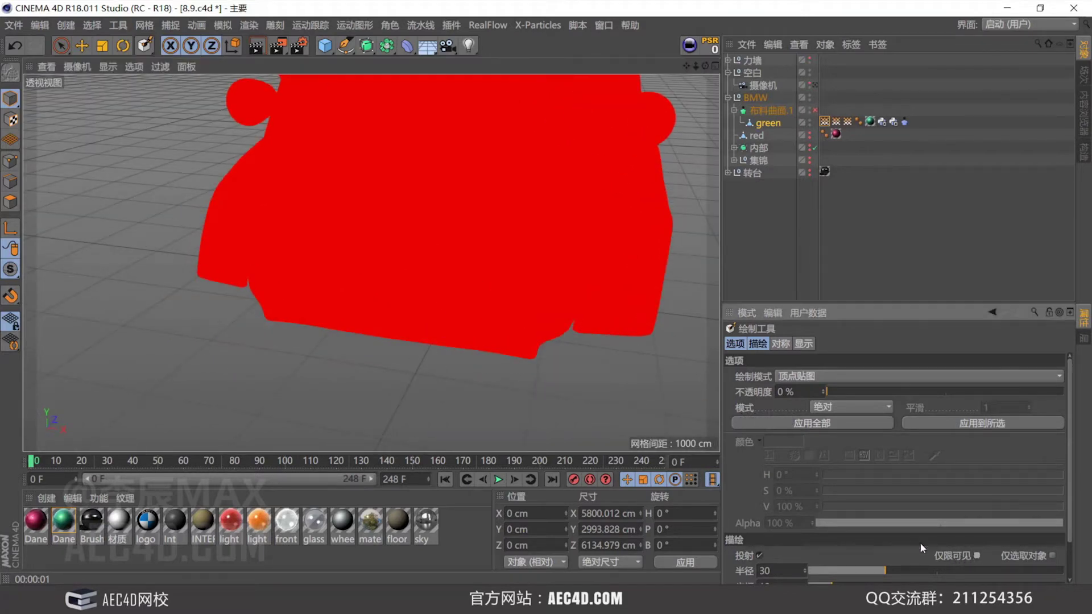
mouse_move(442, 314)
alt+mouse_down()
mouse_move(430, 314)
mouse_move(413, 268)
mouse_move(416, 299)
mouse_move(384, 353)
alt+mouse_up()
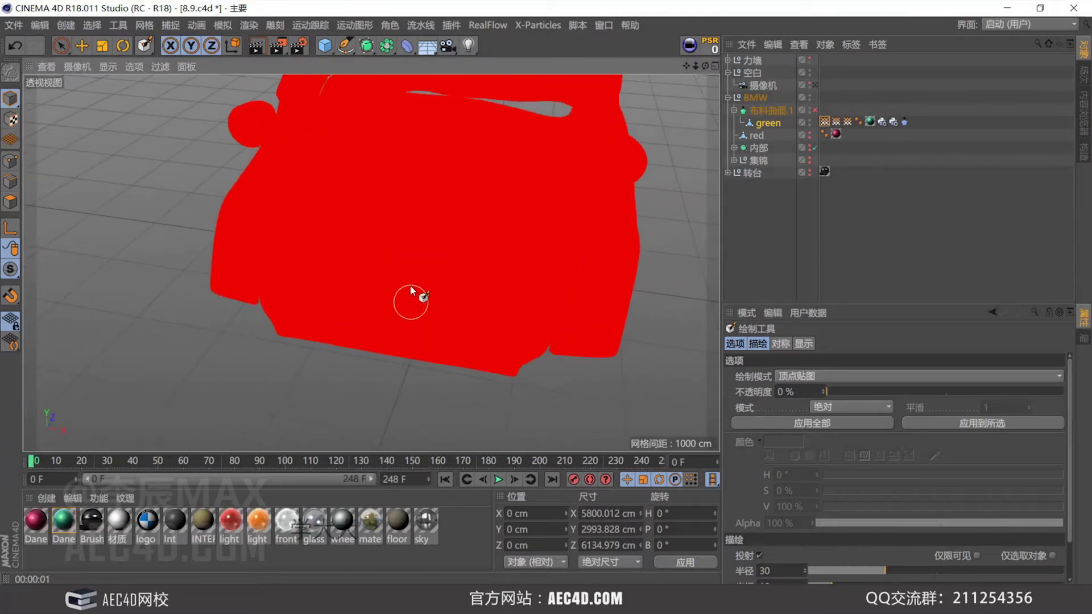
mouse_move(414, 297)
alt+mouse_down()
mouse_move(458, 176)
mouse_move(404, 309)
alt+mouse_up()
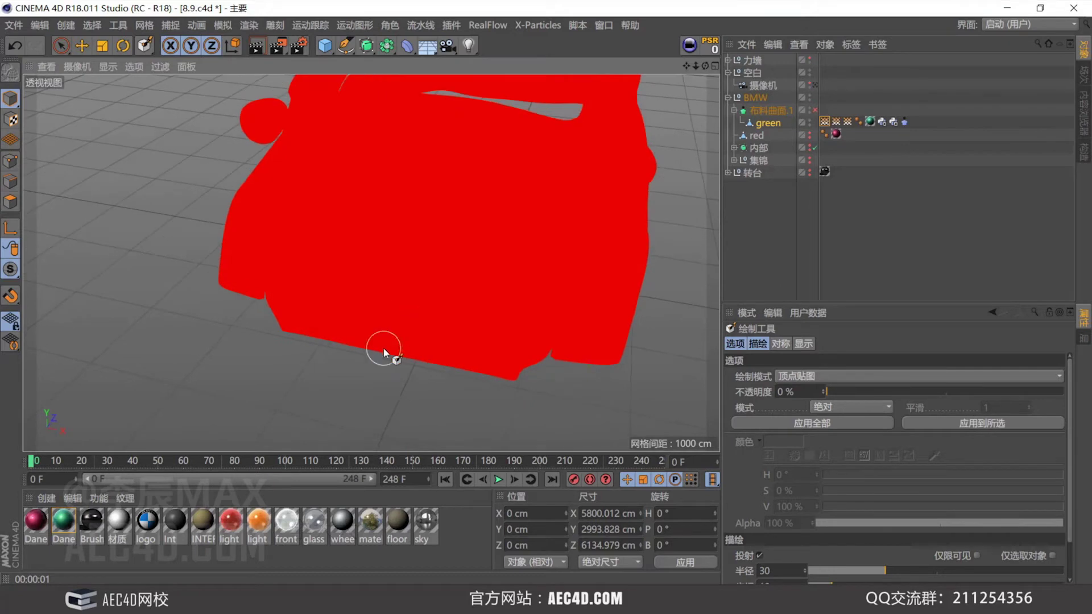
click(769, 123)
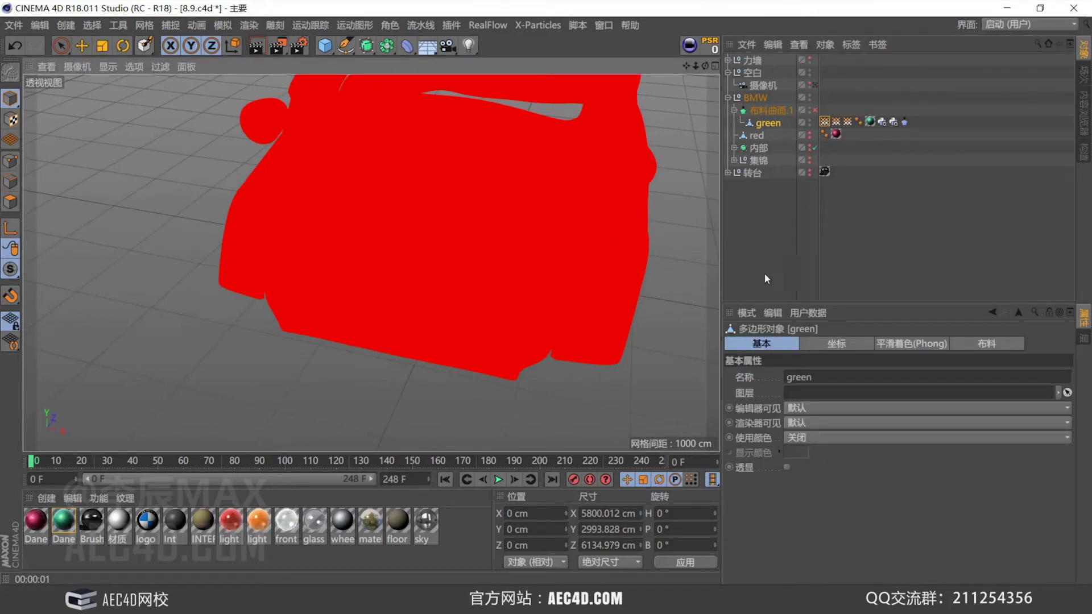
click(142, 46)
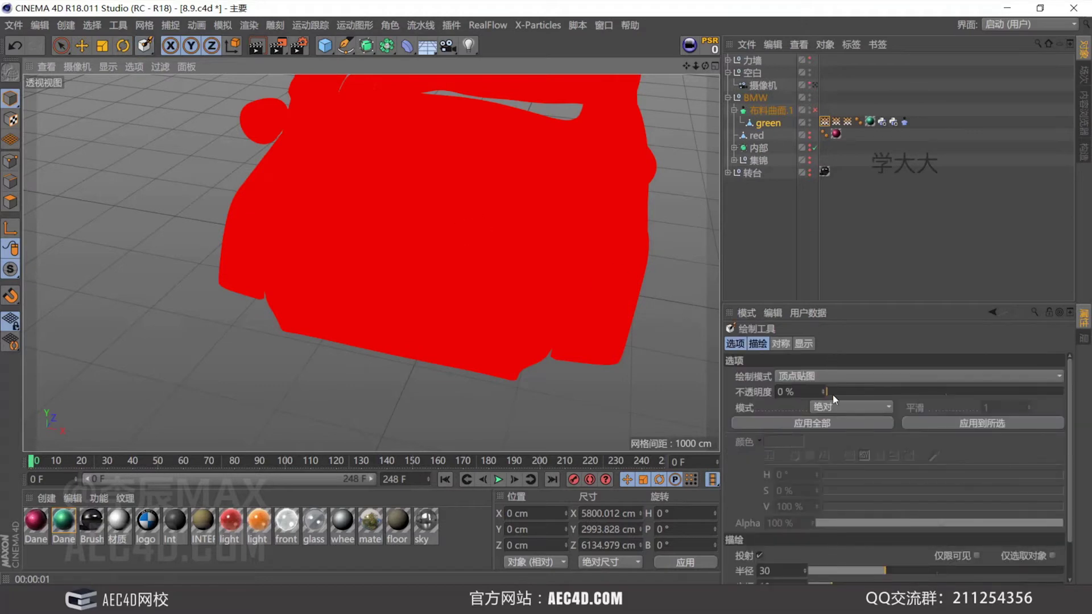
alt+drag(375, 369, 412, 325)
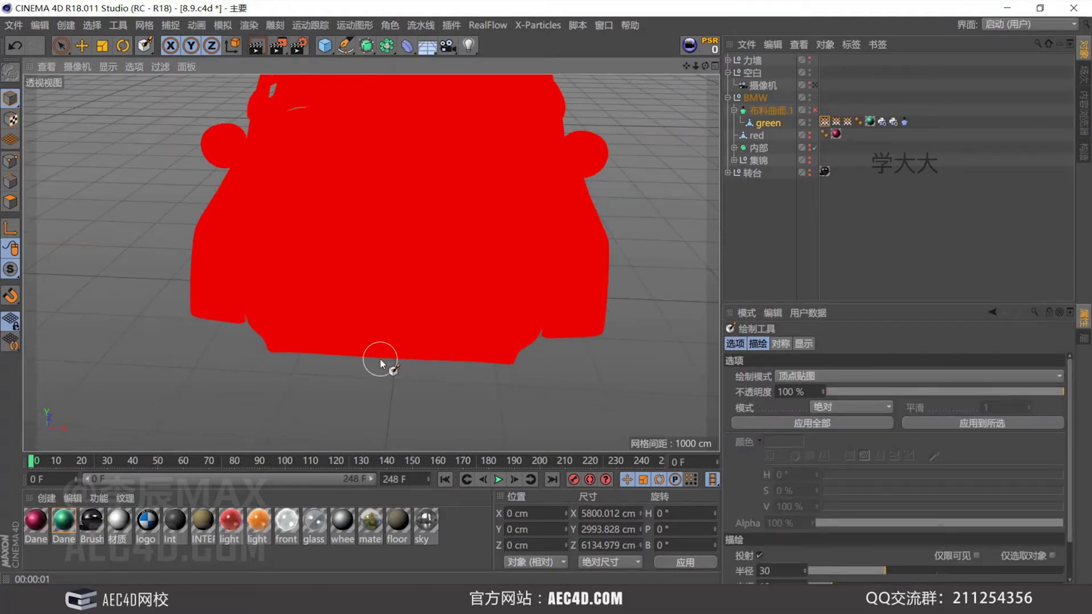
Paint 100% weight patches at the middle and both corners of the front lower edge and on the lower edges of both front fenders.
drag(402, 364, 373, 361)
drag(277, 359, 281, 366)
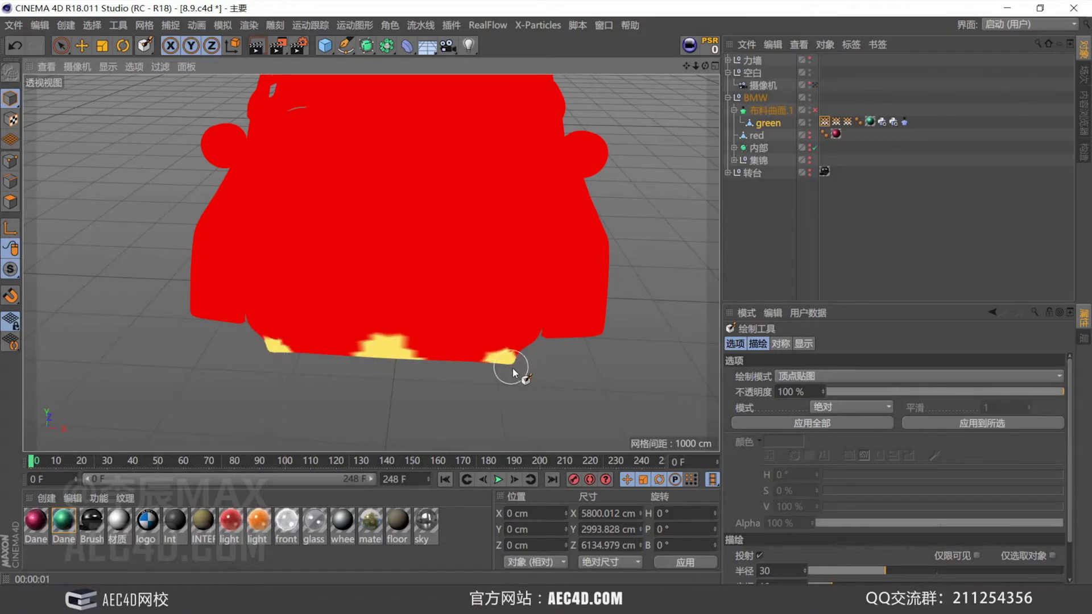
mouse_move(506, 350)
alt+mouse_down()
mouse_move(541, 350)
mouse_move(551, 328)
mouse_move(541, 334)
alt+mouse_up()
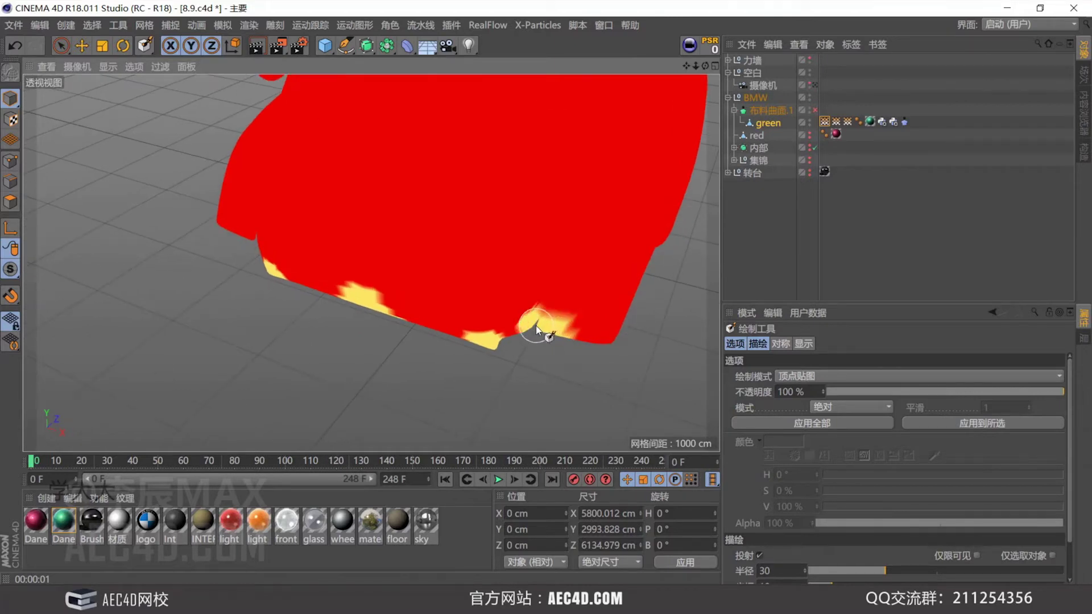
mouse_move(392, 278)
alt+mouse_down()
mouse_move(217, 274)
mouse_move(210, 285)
mouse_move(222, 253)
mouse_move(249, 233)
mouse_move(204, 250)
mouse_move(489, 188)
mouse_move(374, 210)
mouse_move(354, 139)
mouse_move(270, 187)
mouse_move(246, 220)
mouse_move(287, 292)
mouse_move(325, 308)
mouse_move(487, 205)
mouse_move(335, 234)
mouse_move(273, 232)
alt+mouse_up()
Switch the viewport to shading with lines to show the shell's mesh edges.
key(n)
key(b)
key(Escape)
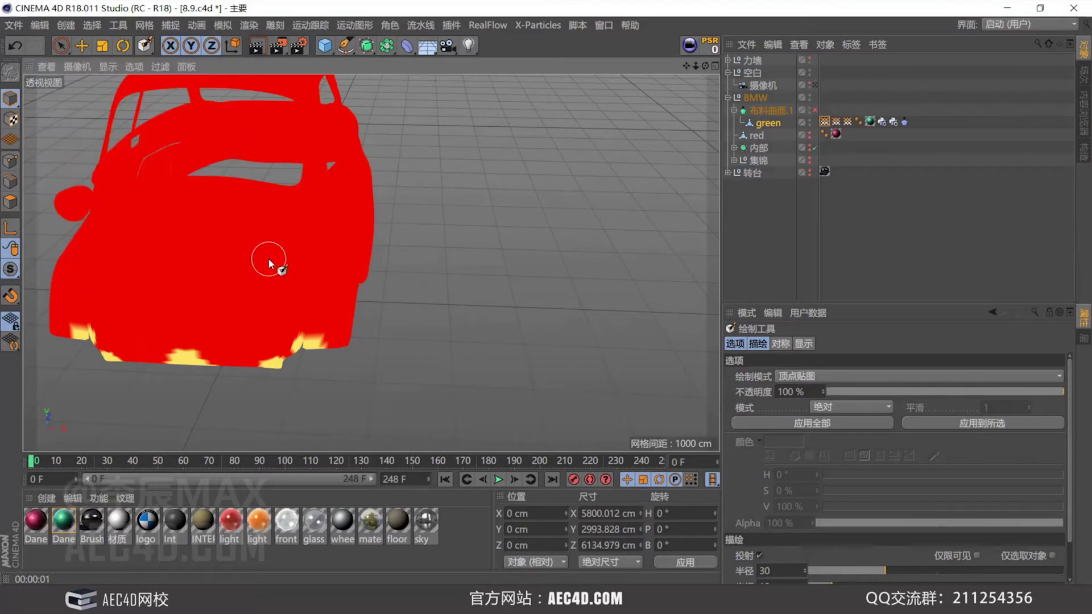
key(n)
key(b)
Reduce the Paint tool's radius to 16 and paint 100% weight patches on both headlight housings.
mouse_move(281, 257)
alt+mouse_down()
mouse_move(319, 286)
mouse_move(492, 227)
alt+mouse_up()
scroll(495, 236, up, 3)
middle_drag(498, 246, 490, 246)
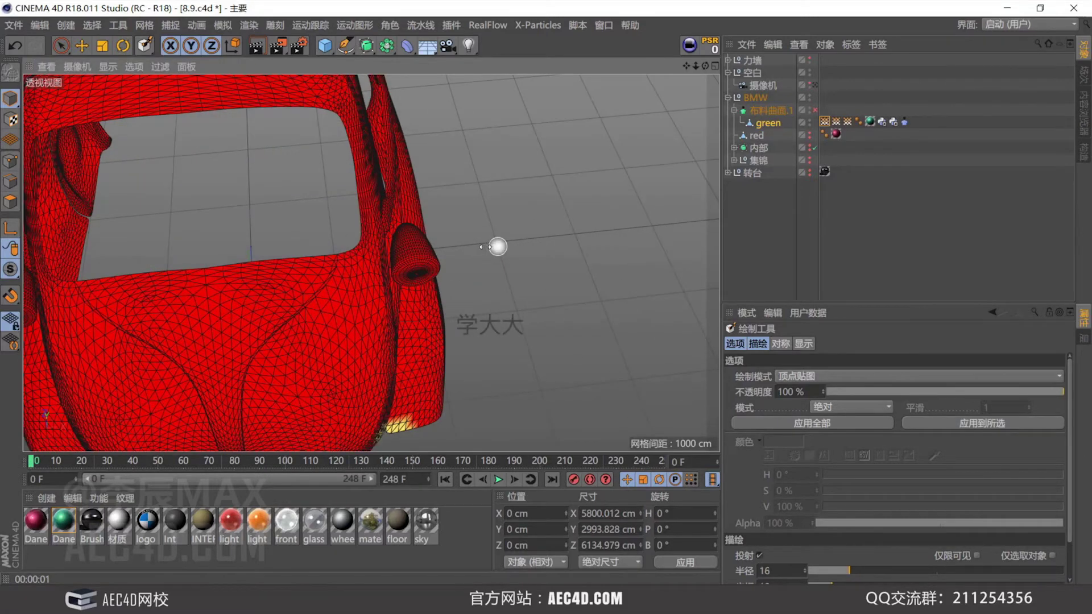
mouse_move(484, 246)
alt+mouse_down()
mouse_move(263, 261)
mouse_move(442, 319)
mouse_move(358, 316)
mouse_move(180, 275)
mouse_move(340, 362)
mouse_move(430, 372)
mouse_move(265, 325)
mouse_move(304, 327)
mouse_move(200, 312)
mouse_move(310, 326)
mouse_move(43, 339)
mouse_move(377, 348)
mouse_move(475, 220)
mouse_move(569, 246)
mouse_move(467, 279)
mouse_move(447, 313)
mouse_move(487, 260)
mouse_move(511, 256)
alt+mouse_up()
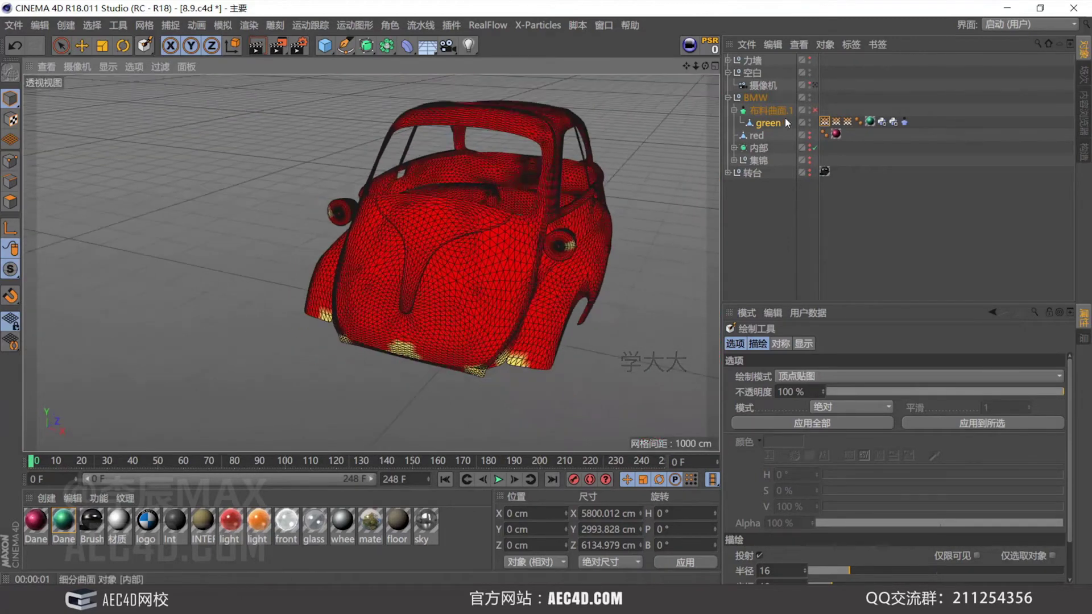
Rename the painted vertex map with the edge patches as grow.
click(825, 122)
key(ctrl+a)
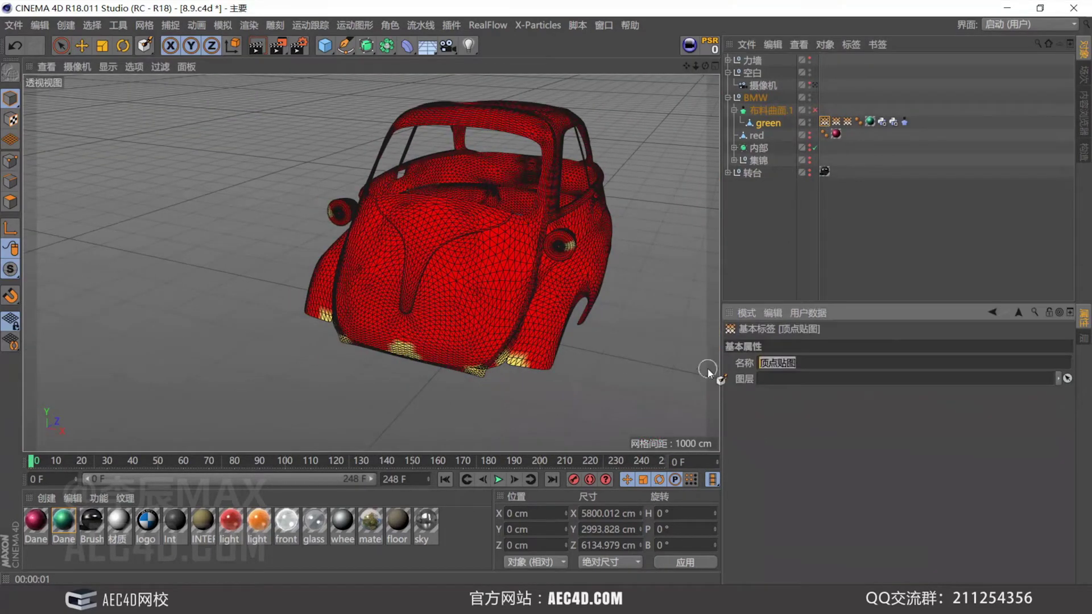
text(grow)
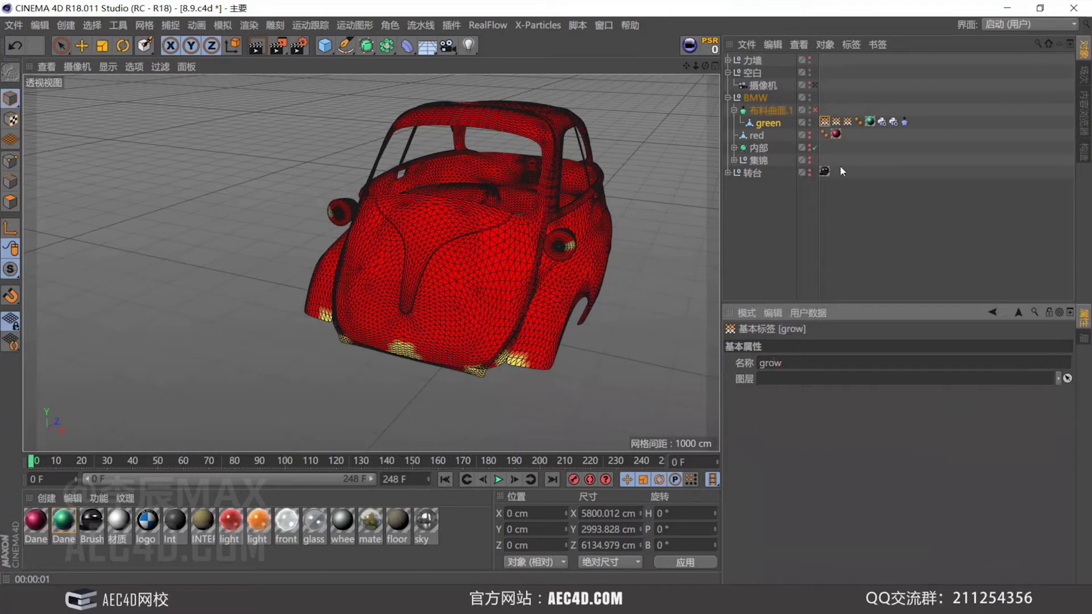
Rename the green shell's all-red vertex map as none and its all-yellow vertex map as all.
click(837, 121)
key(ctrl+a)
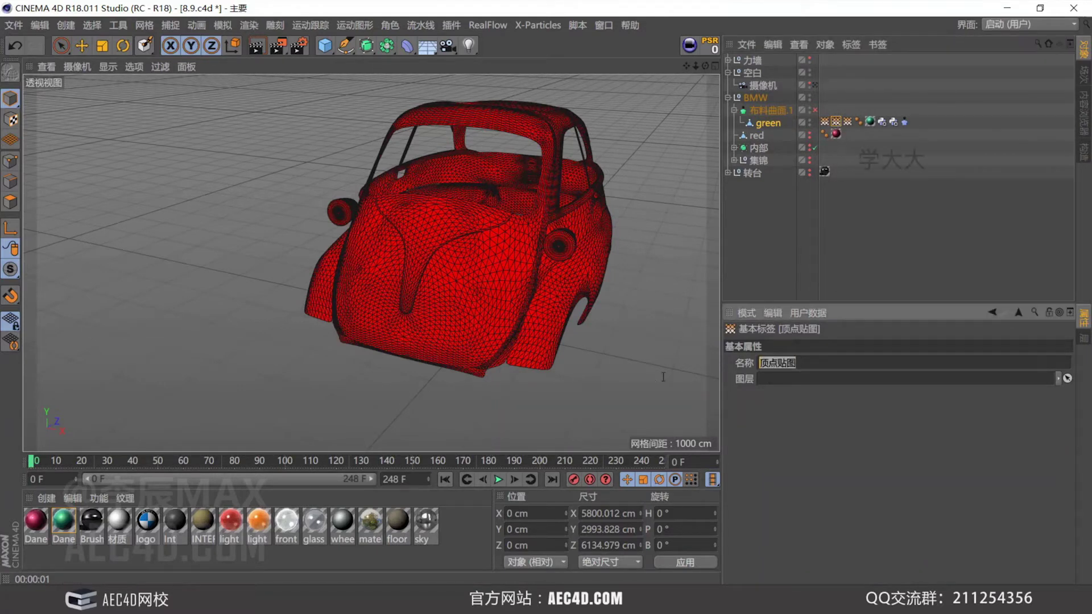
text(none)
key(Return)
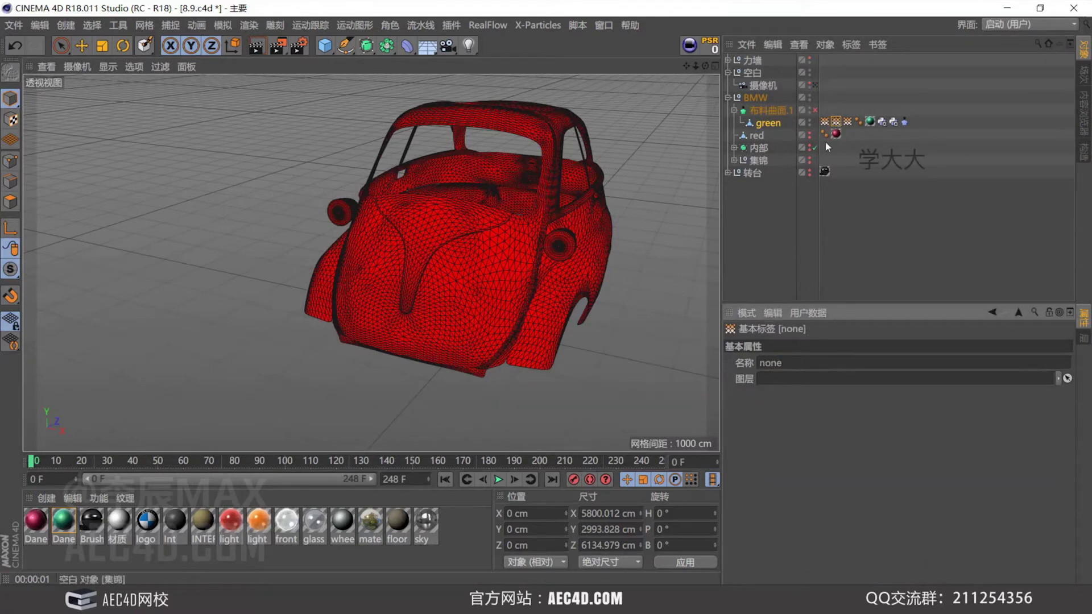
click(847, 121)
key(ctrl+a)
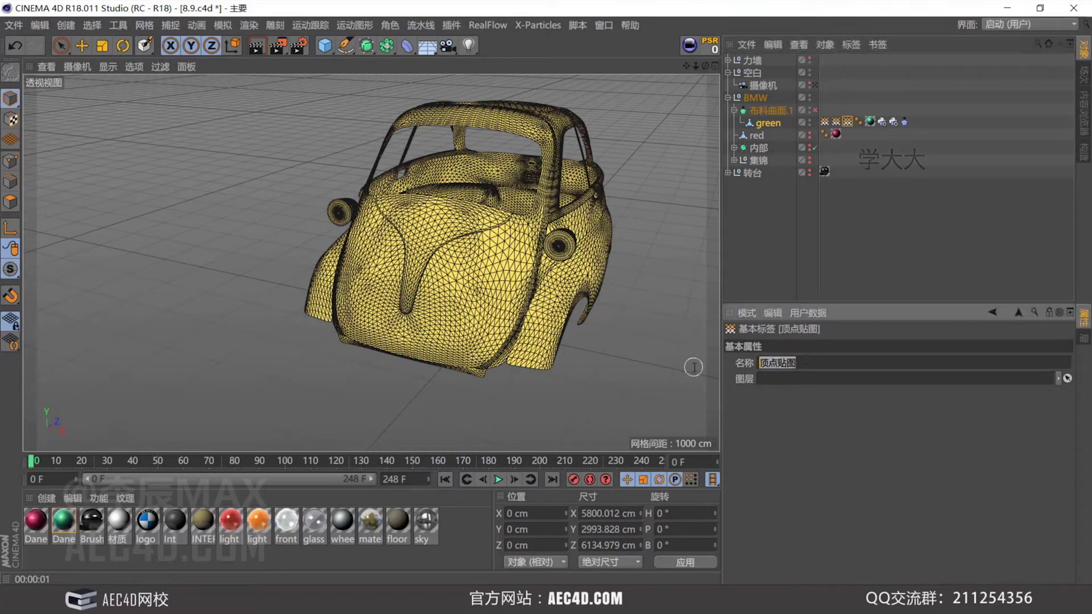
text(all)
key(Return)
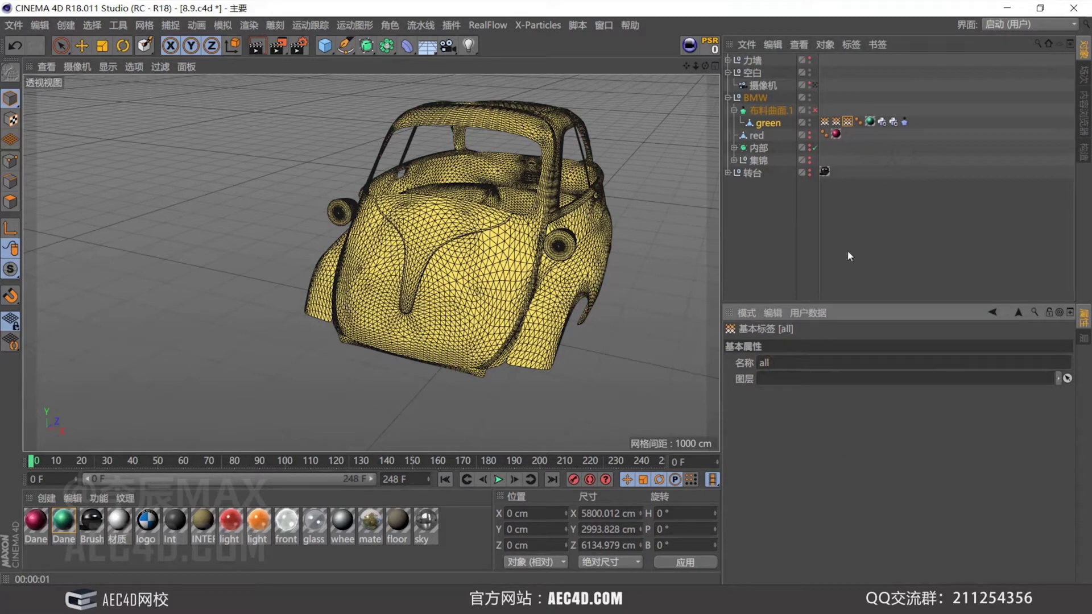
In the shell's Grow Python tag, assign grow as Initial and all as Result, and enable Grow.
click(882, 122)
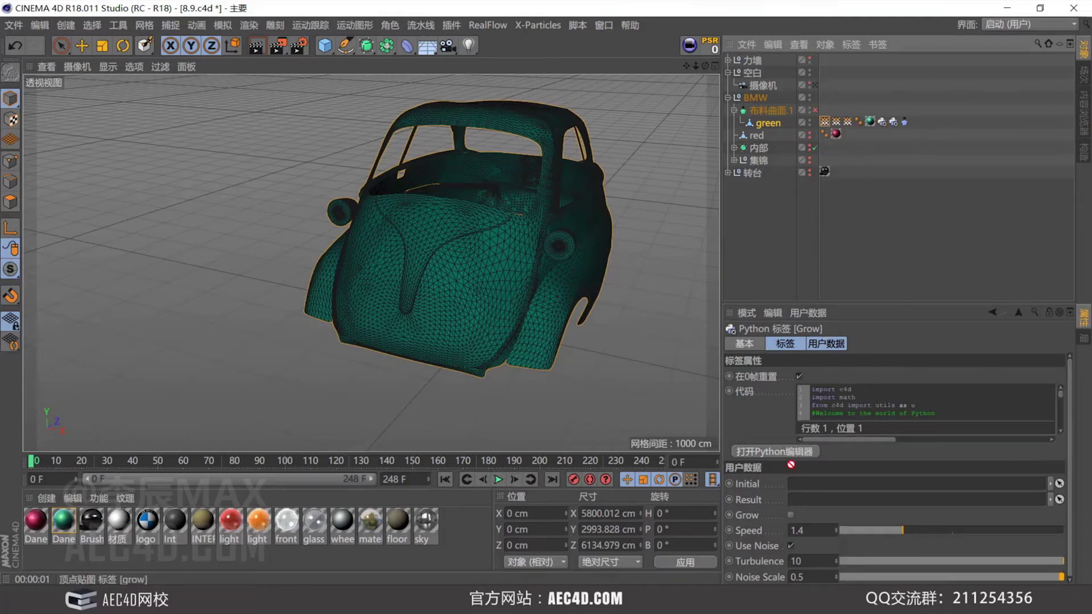
drag(848, 121, 813, 185)
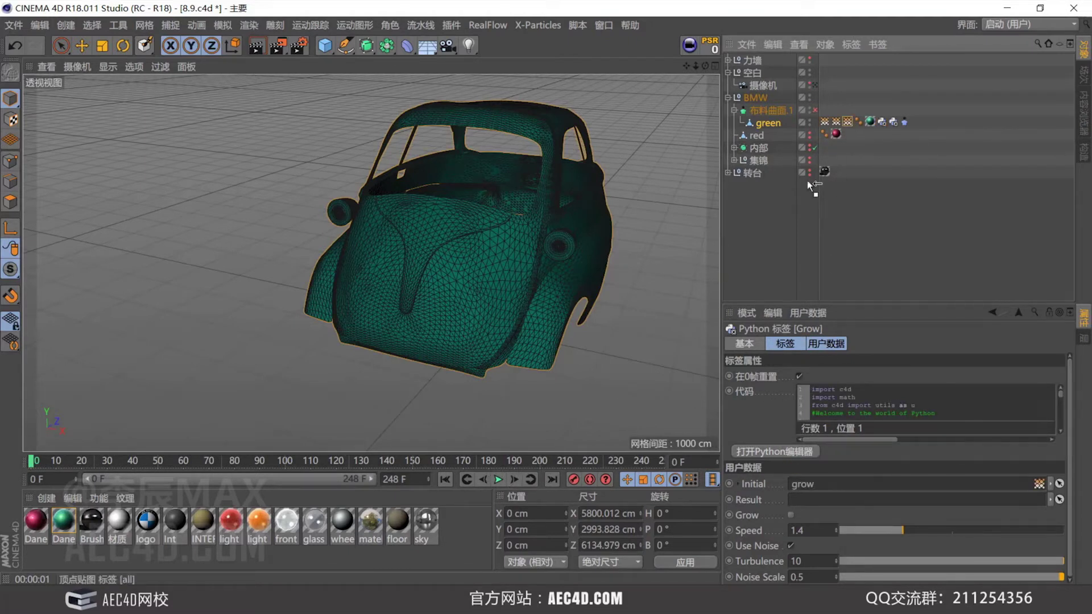
drag(744, 483, 803, 501)
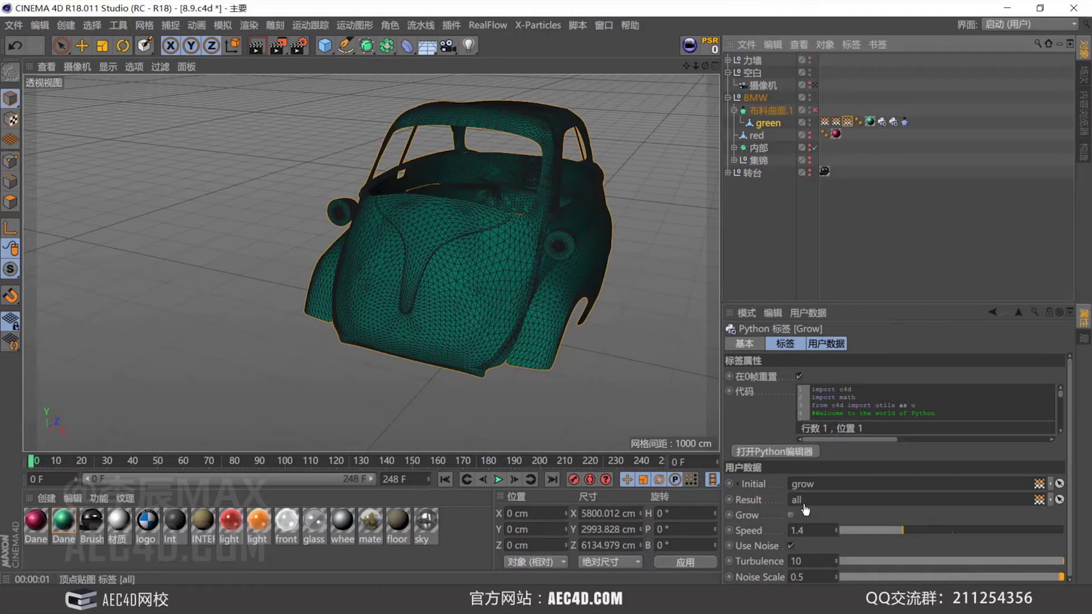
click(847, 121)
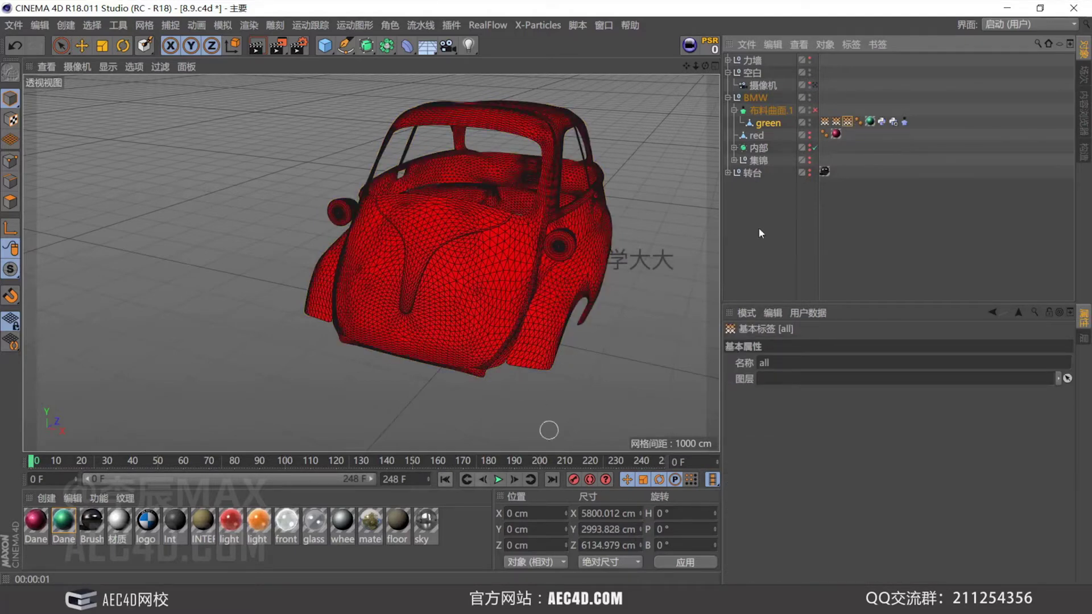
click(881, 122)
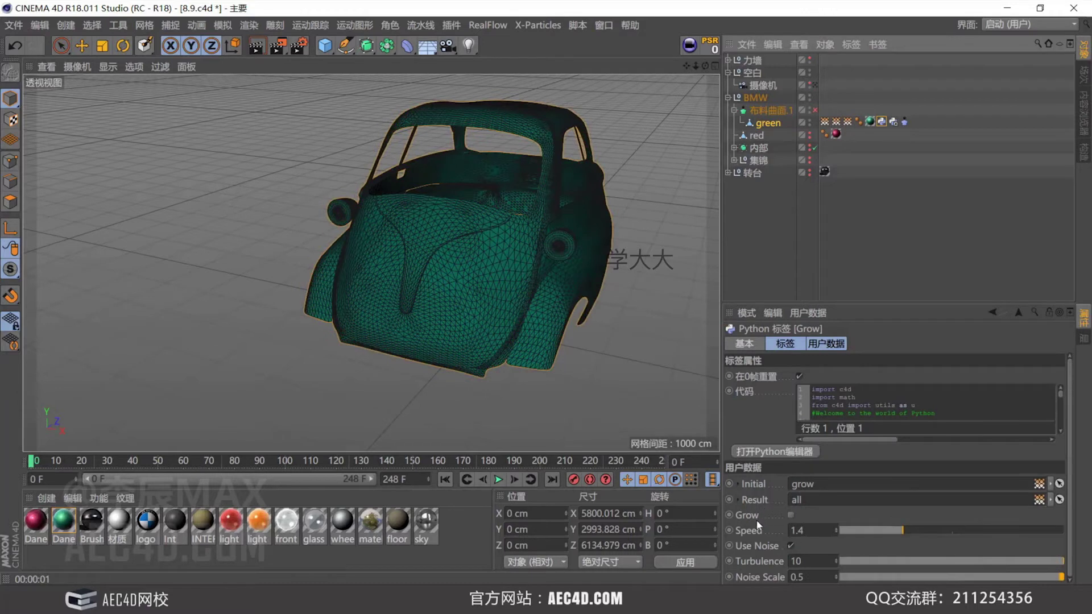
click(792, 515)
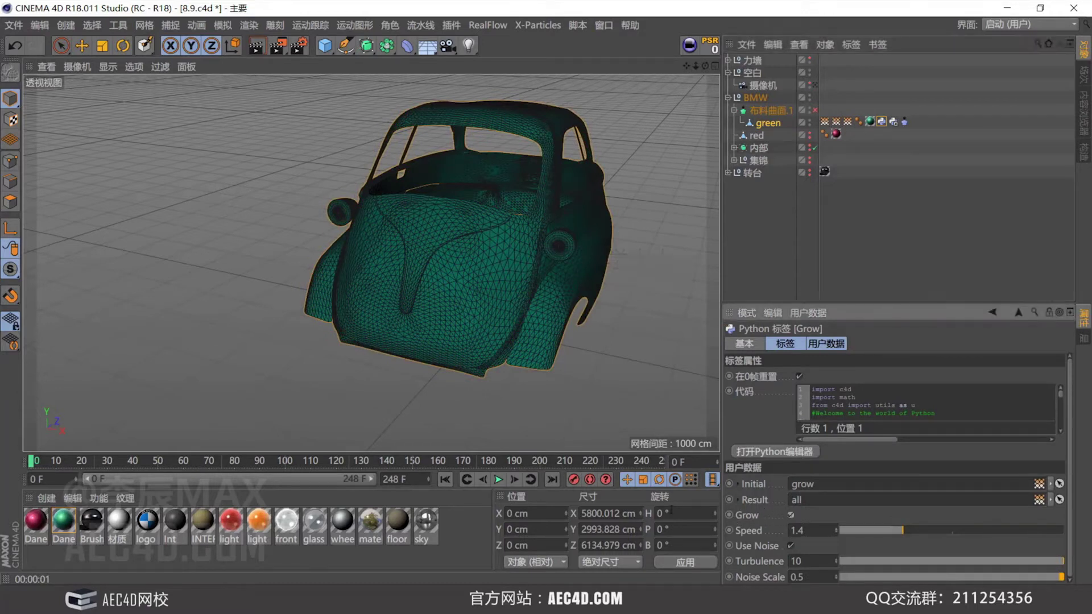
Play the animation while viewing the all vertex map to check how its weights spread.
click(498, 480)
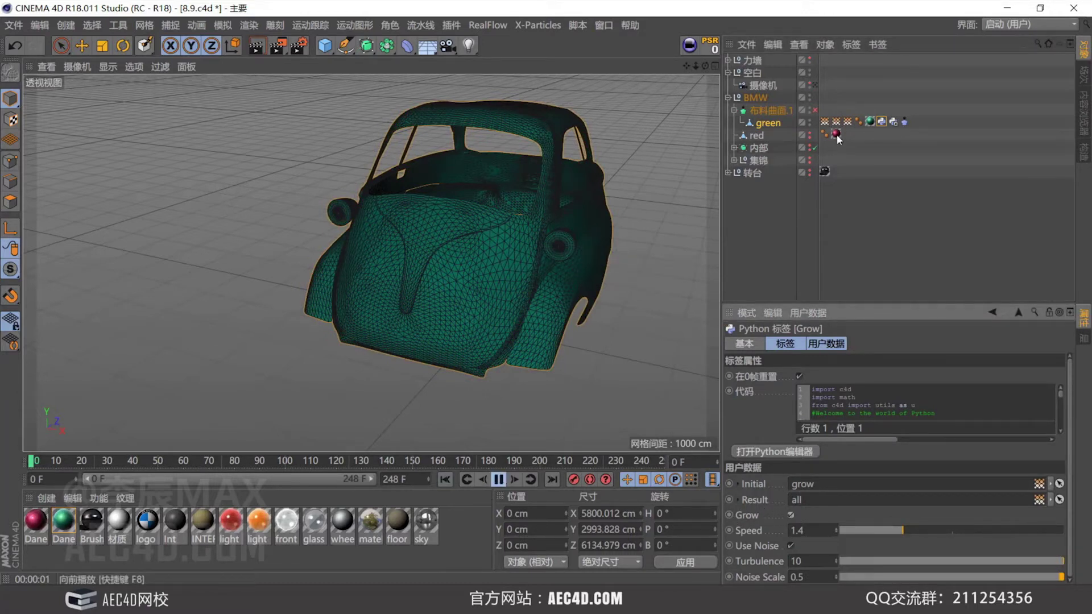
click(847, 122)
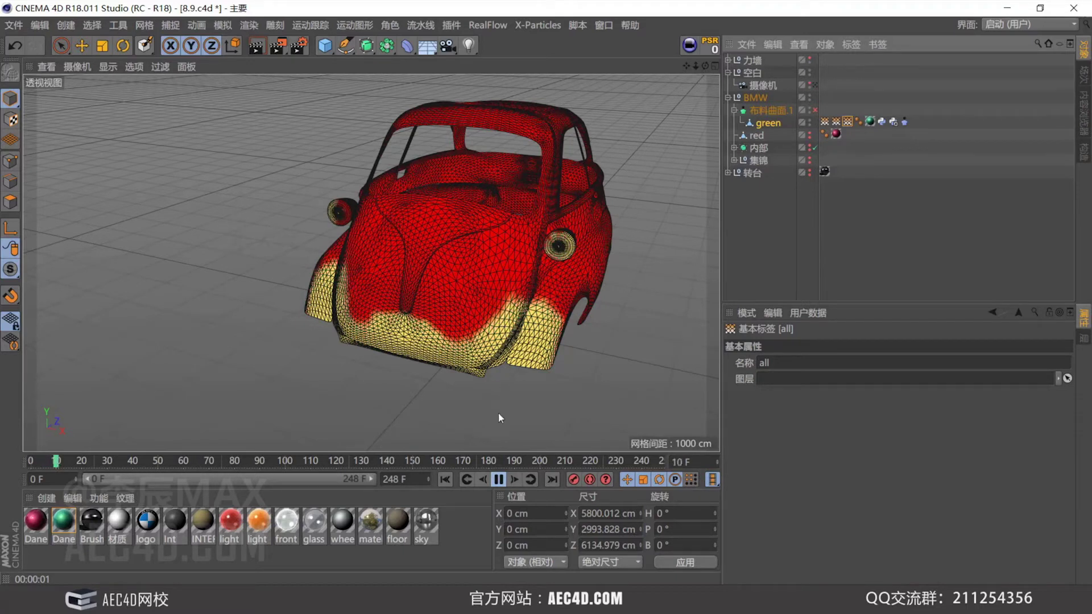
click(499, 480)
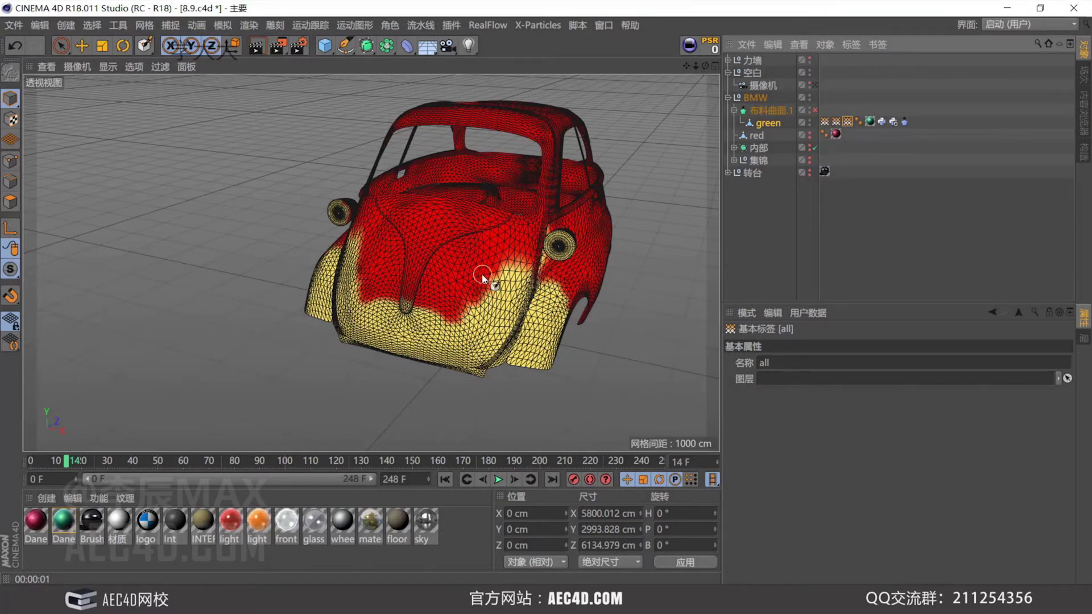
In the shell's Invert Python tag, assign the all vertex map as Initial and none as Result.
click(894, 122)
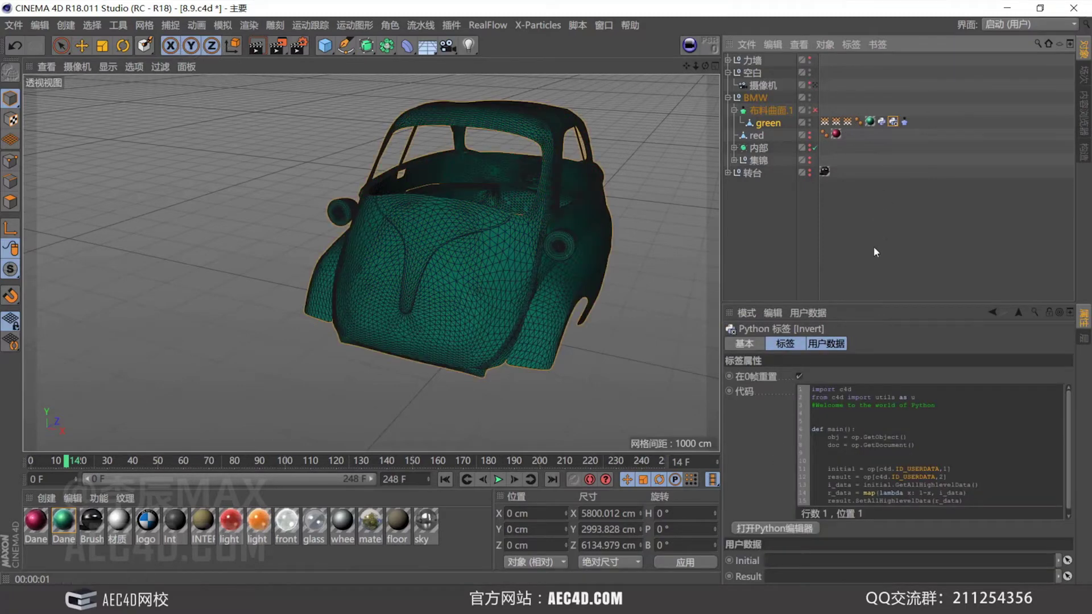
click(874, 247)
click(891, 124)
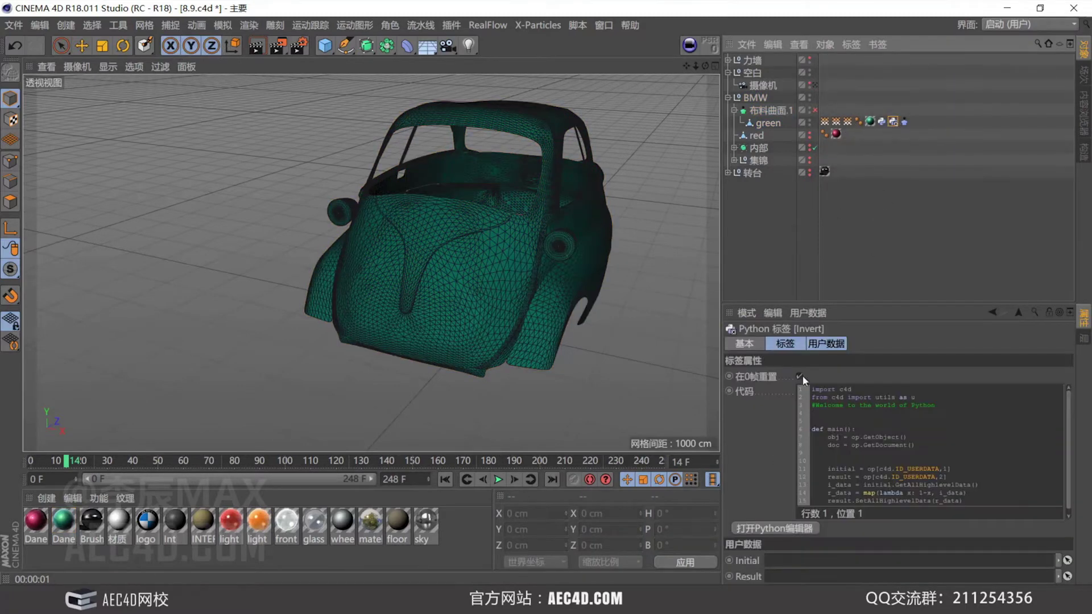
click(826, 343)
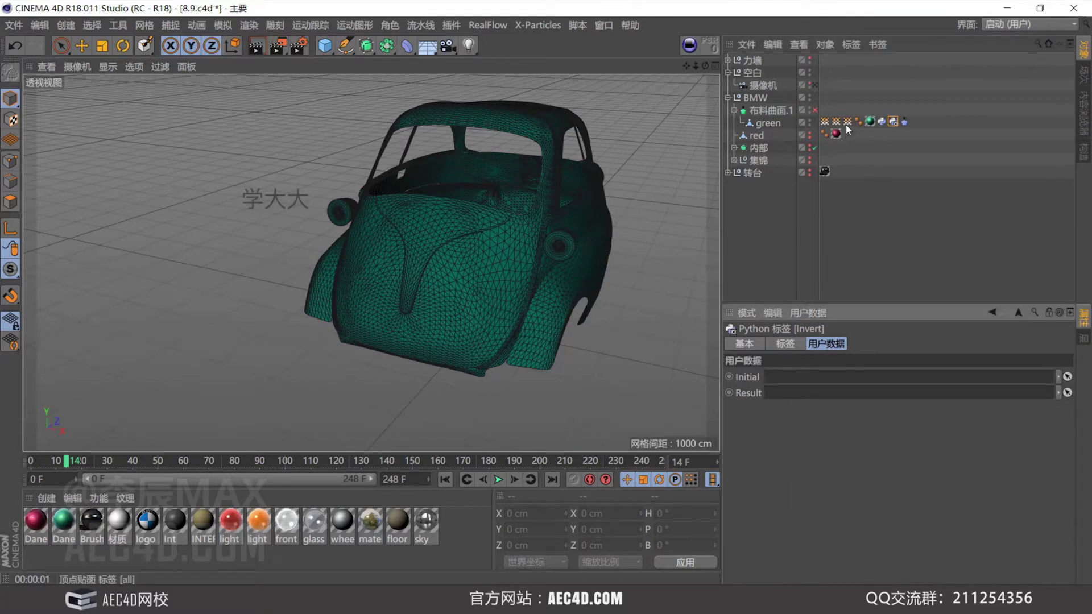
drag(848, 121, 774, 394)
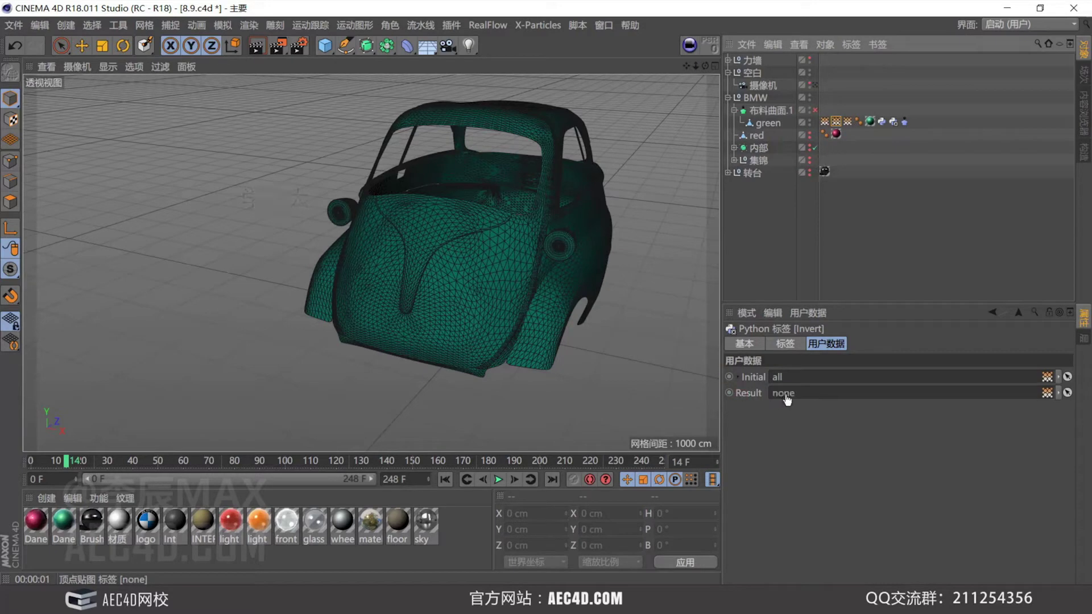
Play the animation from the start to inspect the none vertex map, and return to frame 0.
click(836, 121)
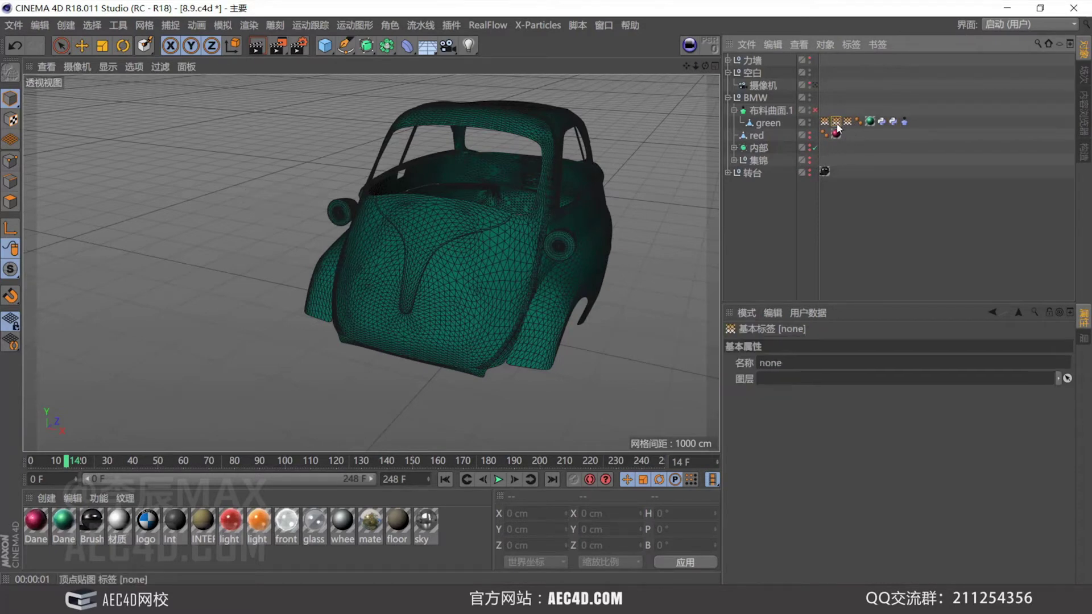
click(444, 482)
click(498, 481)
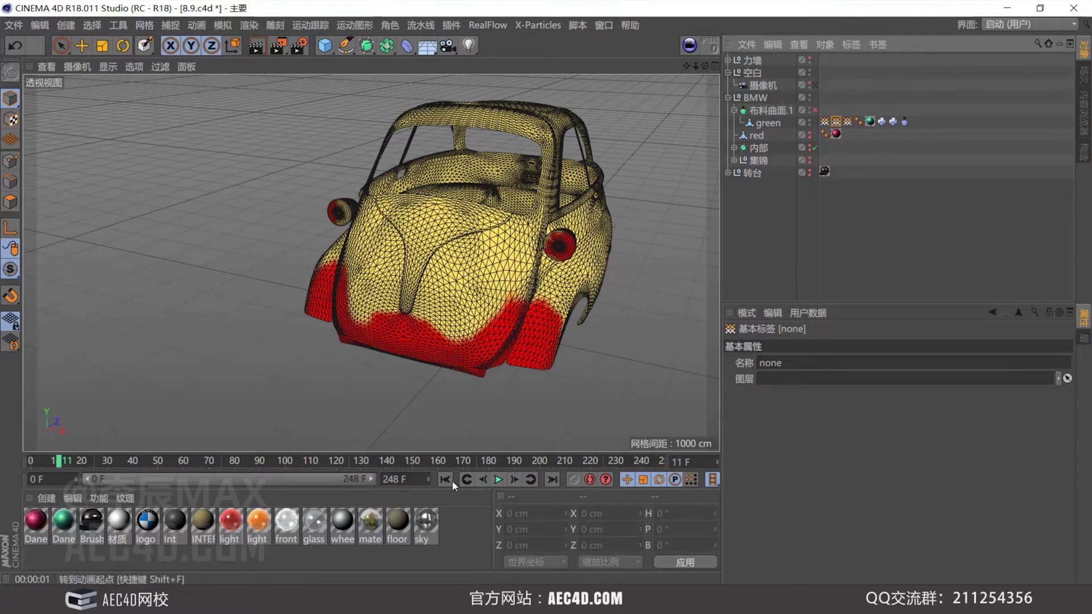
key(F8)
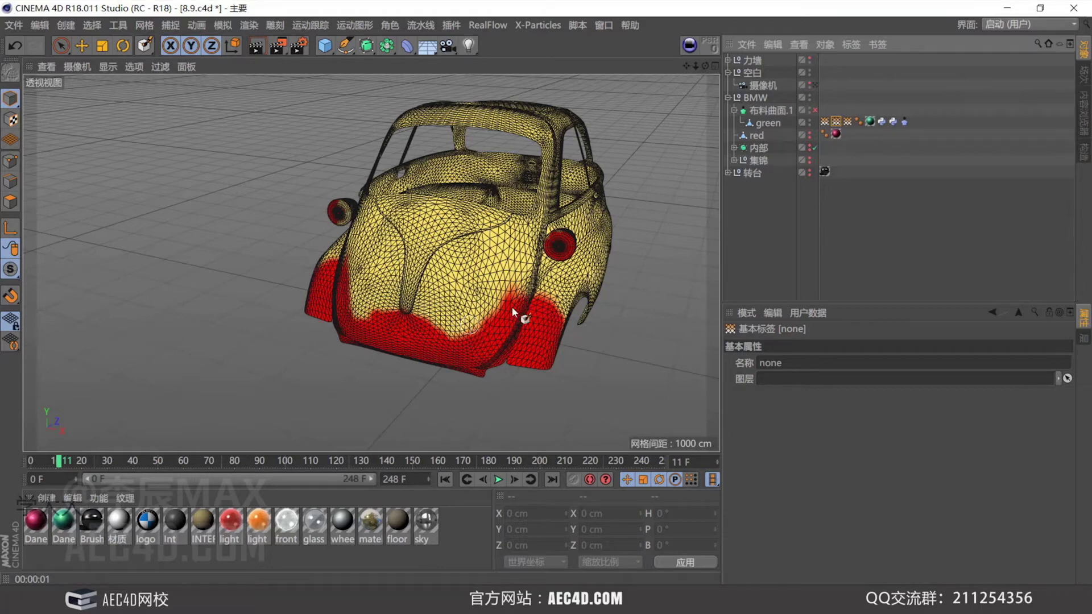
click(752, 206)
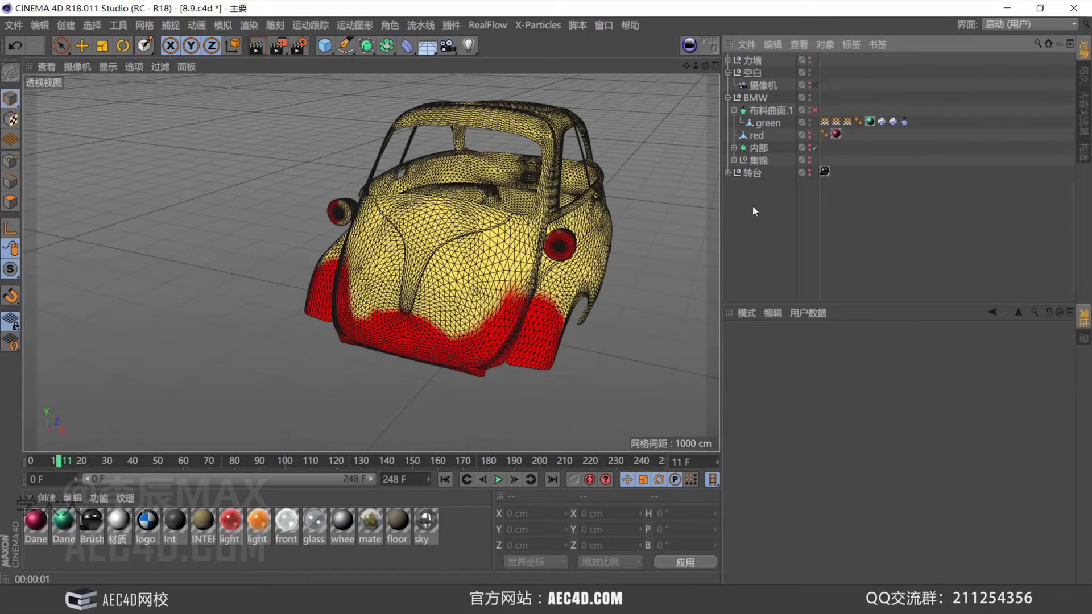
click(445, 479)
Add a sphere to the scene, make it editable, and hide it in both the editor and the renderer.
click(767, 123)
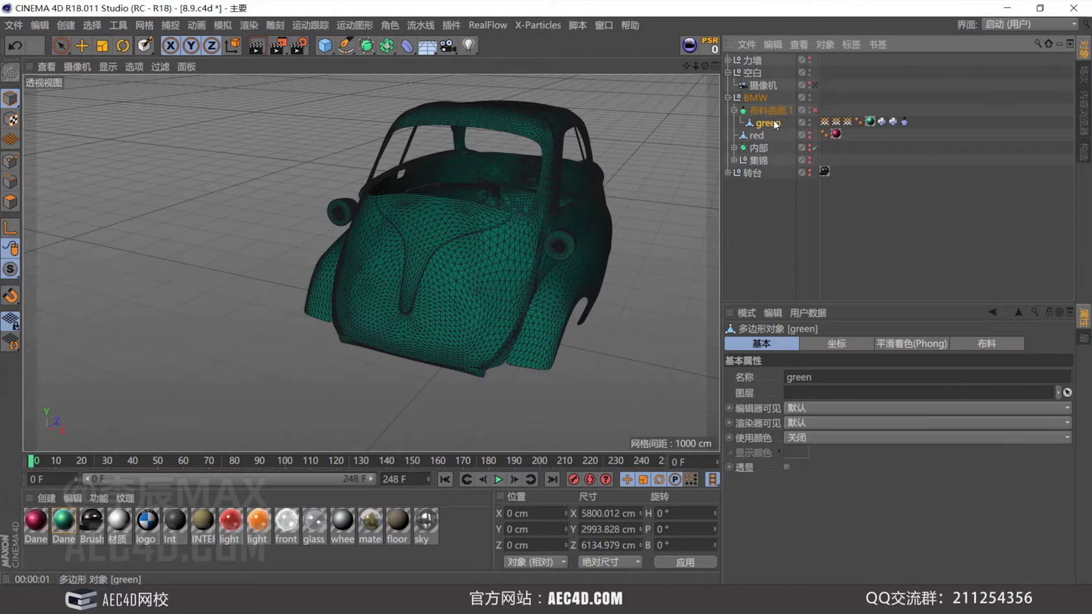
click(678, 175)
click(325, 45)
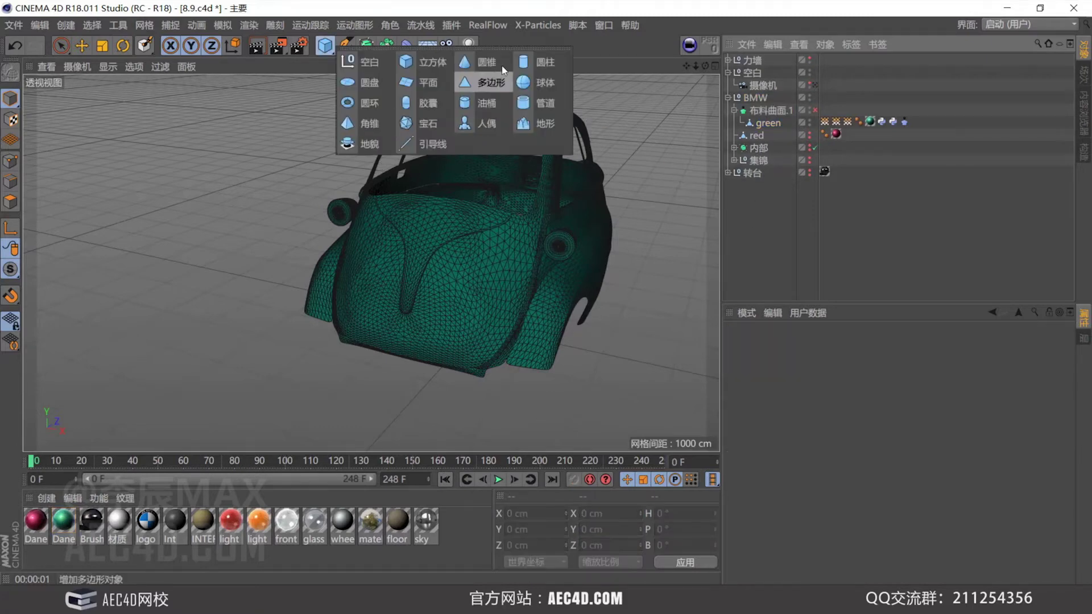
click(529, 81)
alt+drag(565, 207, 649, 199)
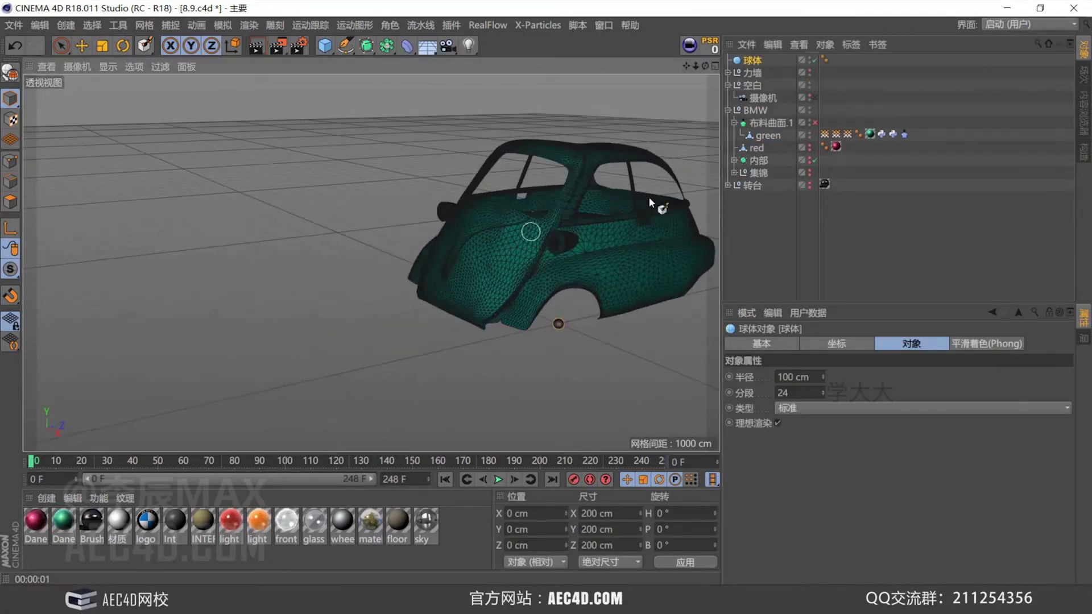
key(c)
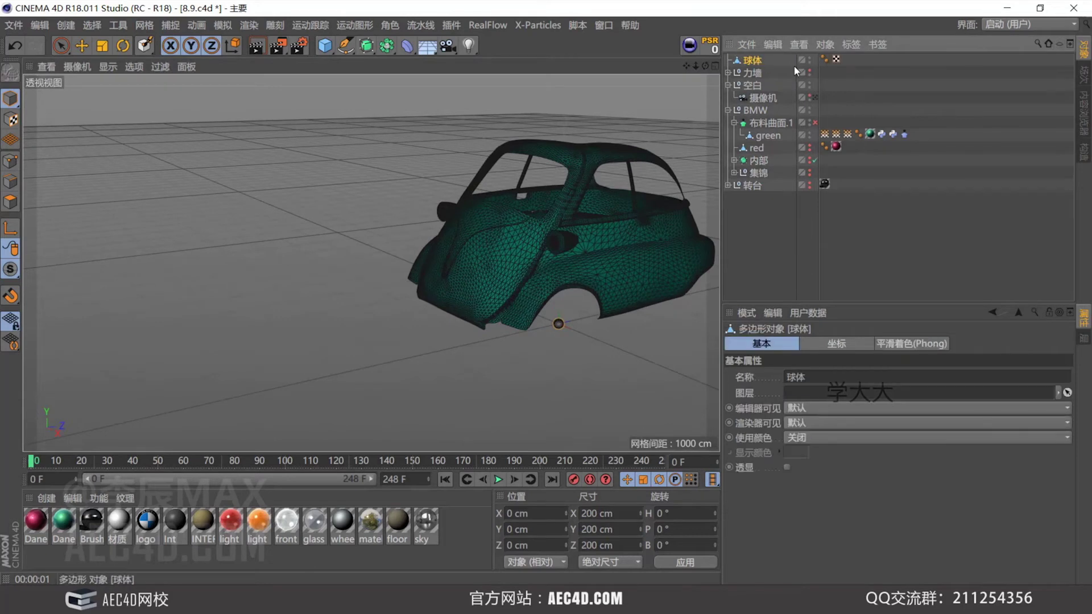
ctrl+click(809, 61)
ctrl+click(808, 61)
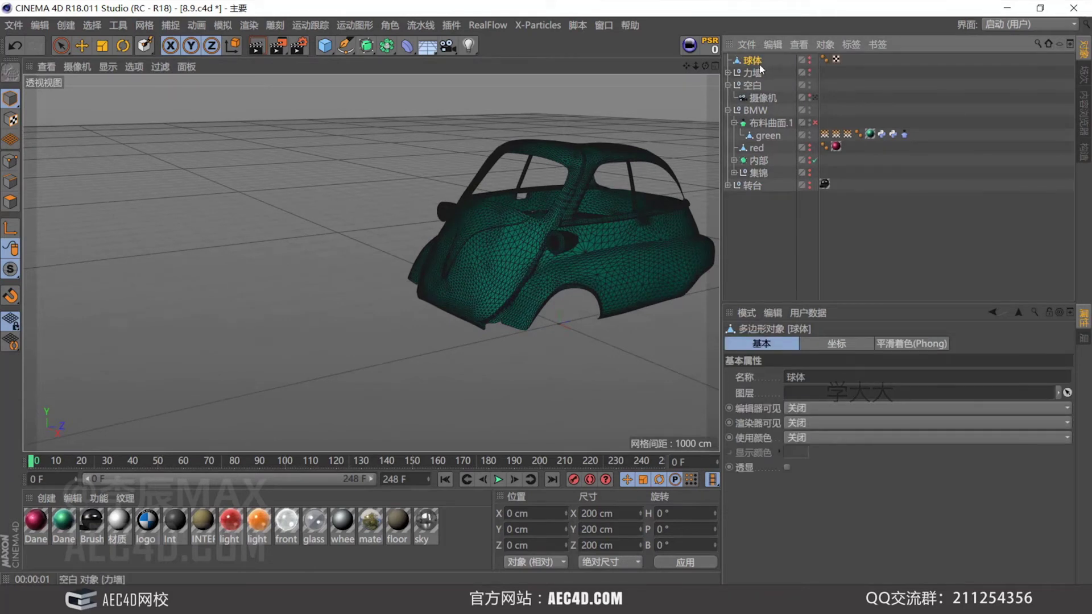
Add a Cloth Belt tag to the green shell and bind it to the sphere.
click(762, 135)
right_click(768, 136)
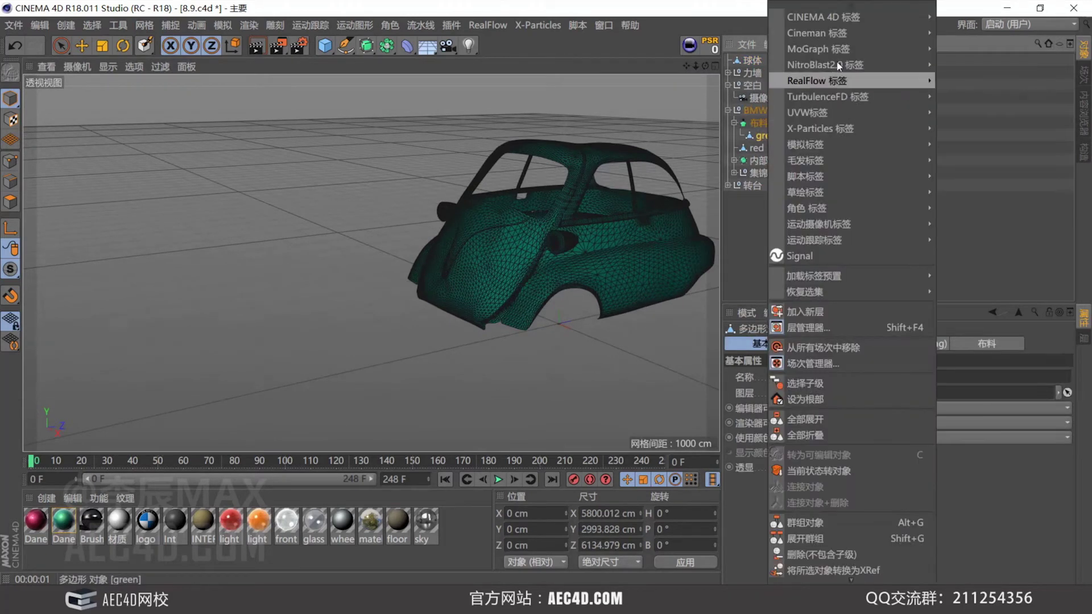
mouse_move(860, 32)
mouse_move(848, 144)
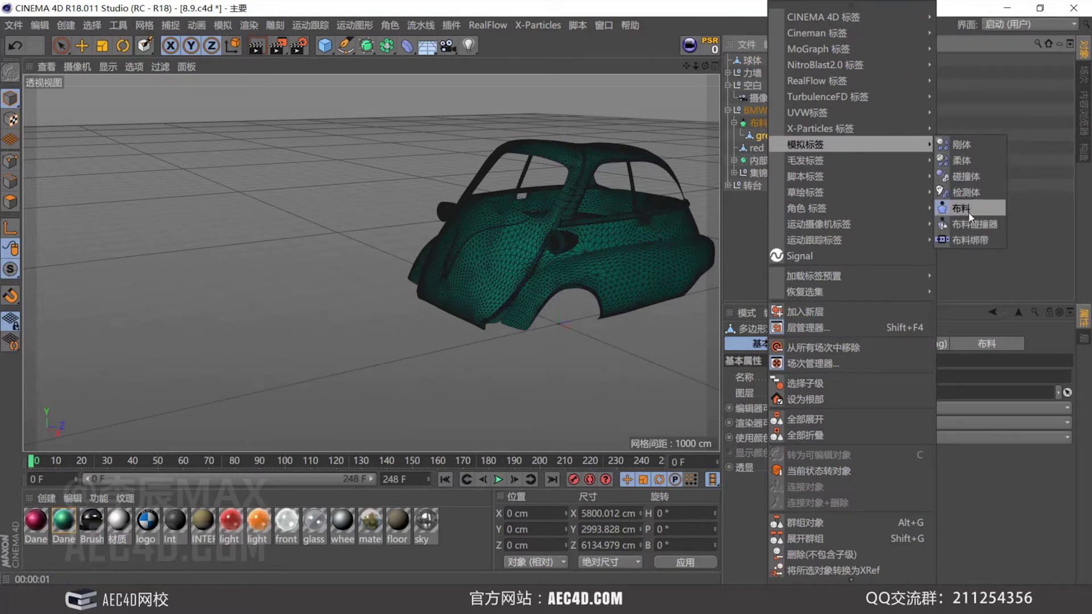
click(969, 240)
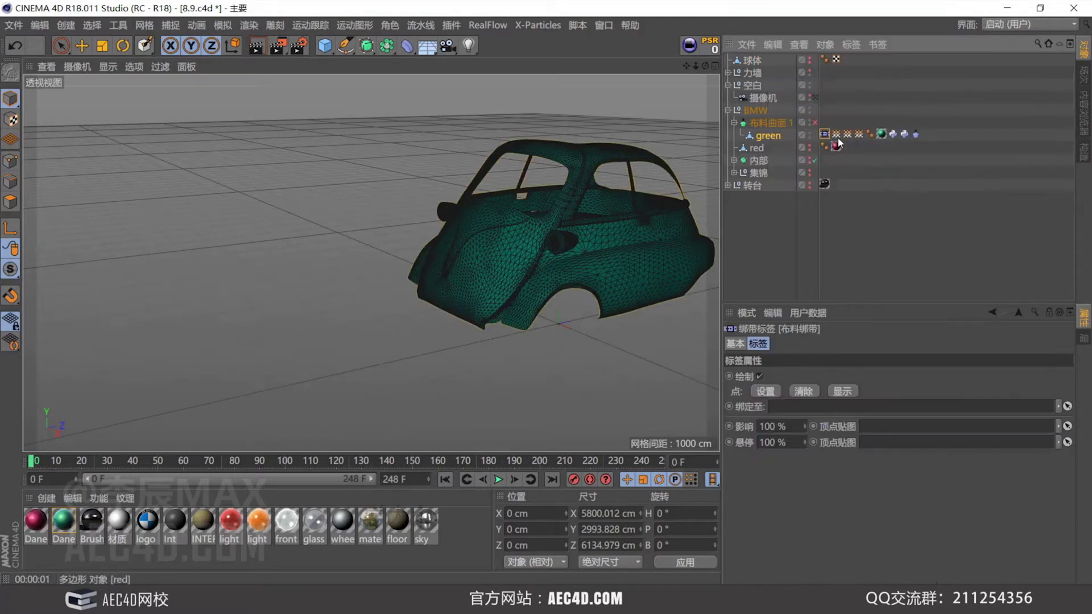
drag(754, 60, 654, 238)
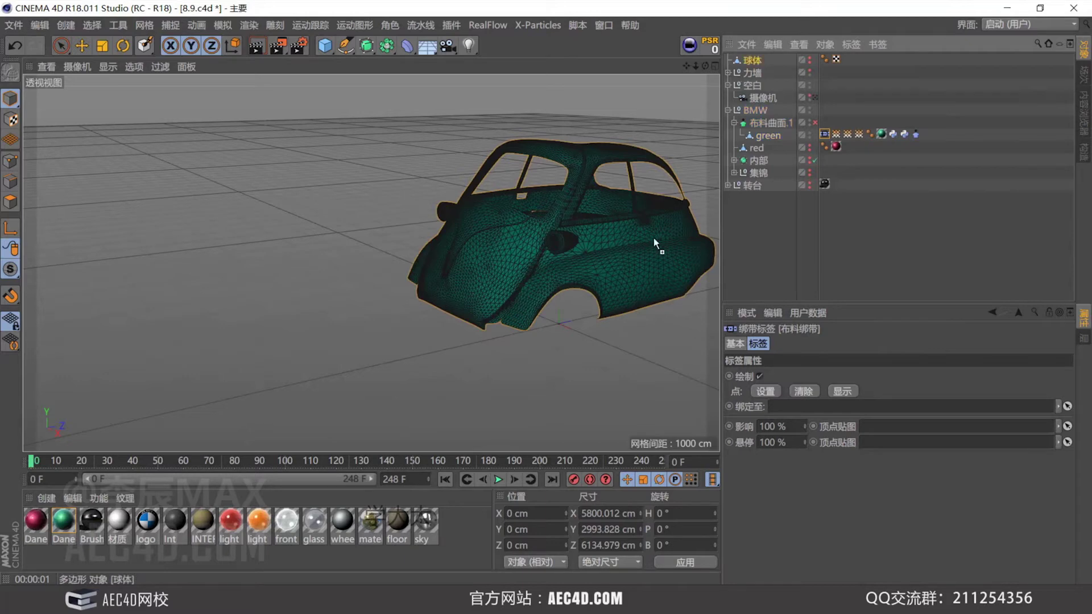
drag(759, 402, 779, 407)
In point mode, set all of the green shell's selected points as the Cloth Belt's attachment points.
click(767, 135)
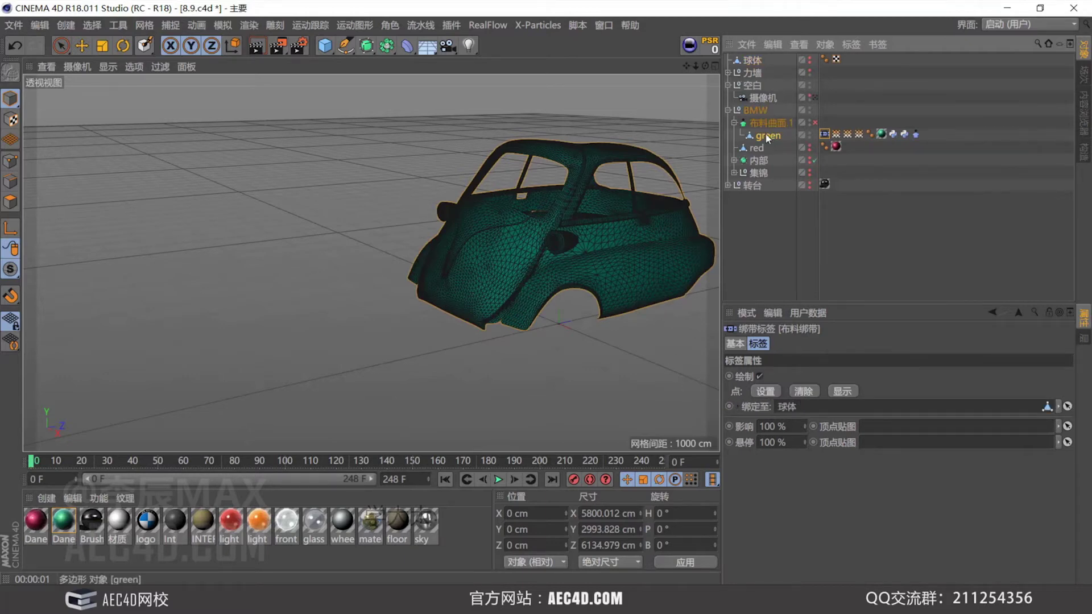
key(Return)
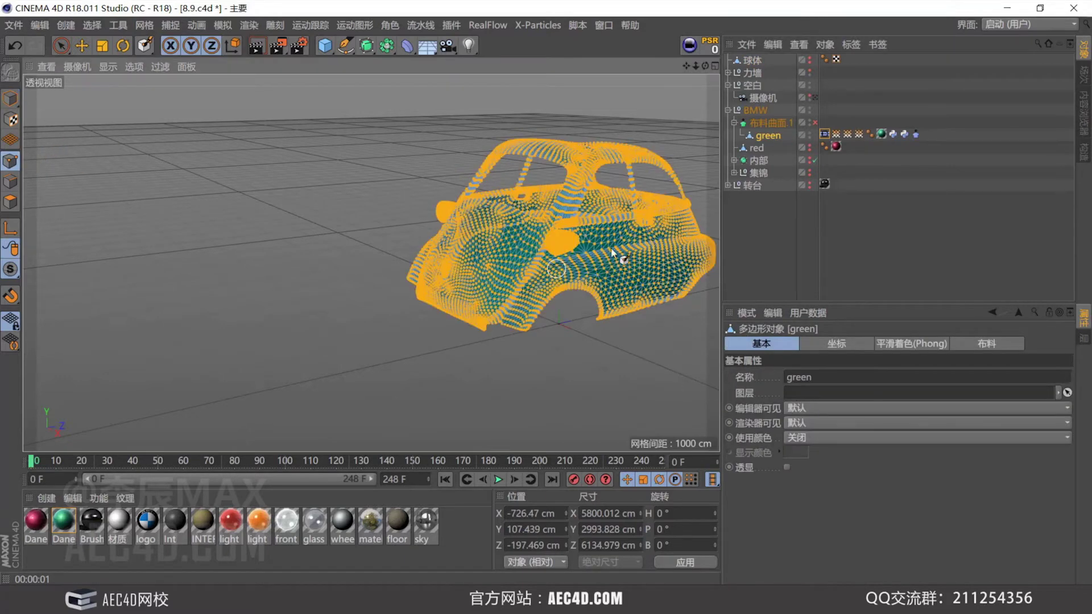
click(824, 134)
click(763, 393)
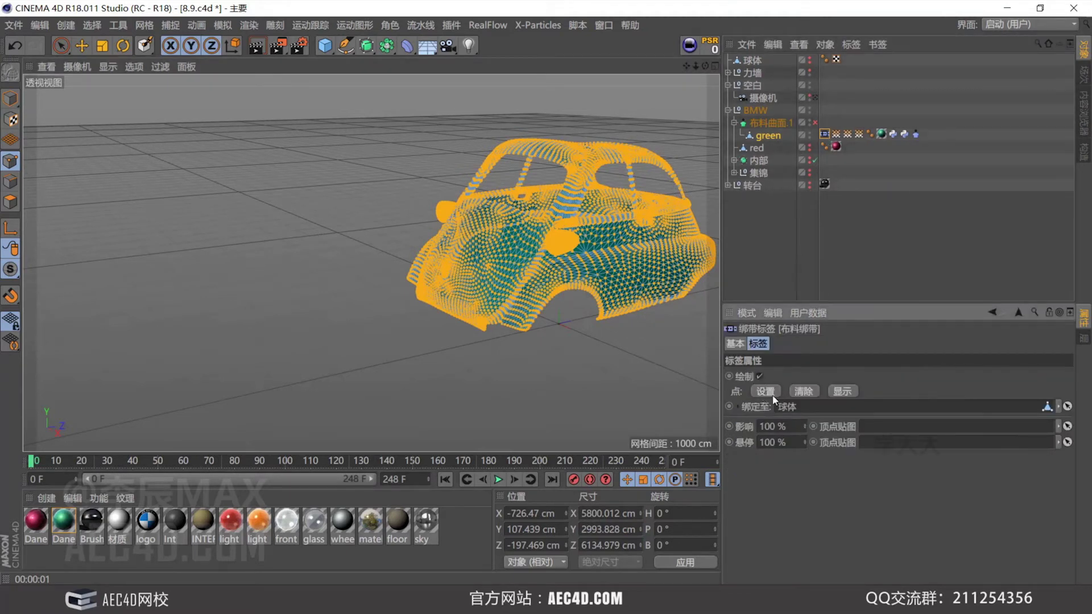
click(767, 392)
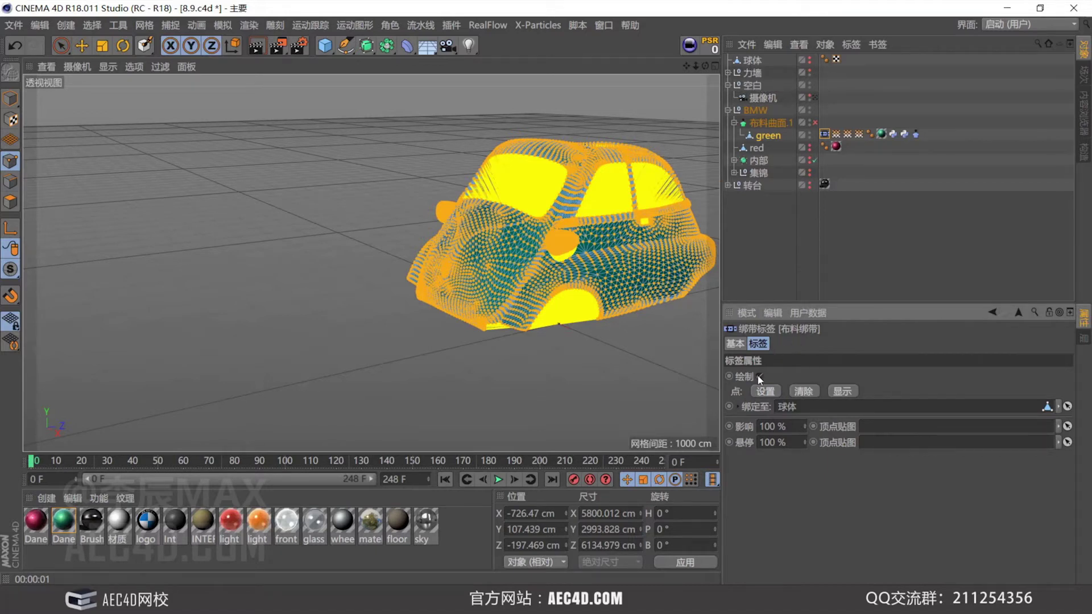
click(797, 219)
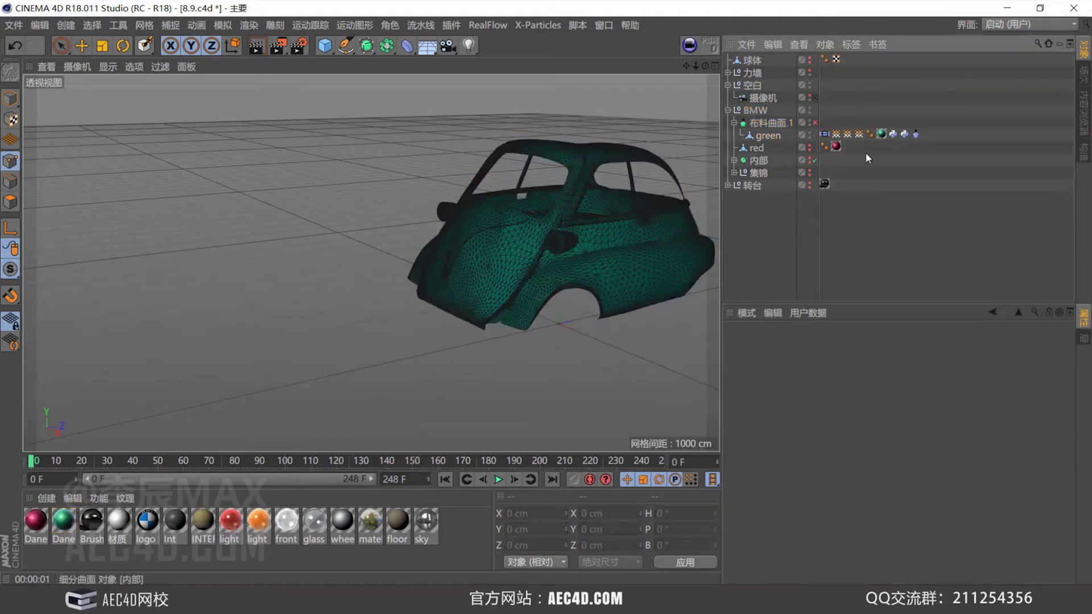
Assign the none vertex map as the influence map of the green shell's Cloth Belt tag.
click(826, 134)
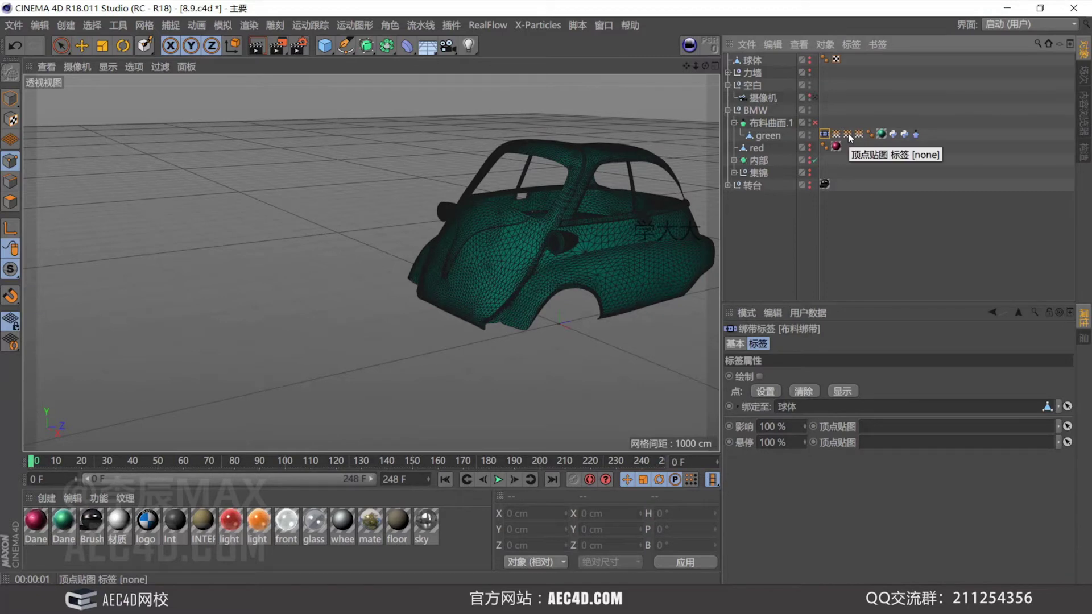
drag(848, 134, 885, 430)
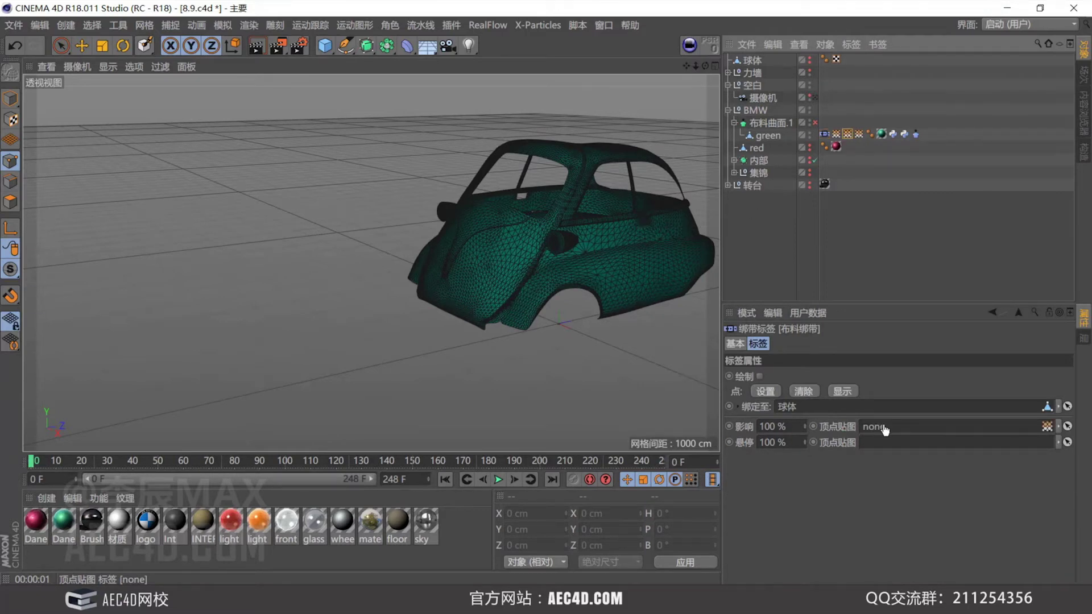
Show the hidden car parts and the turntable in the viewport, and switch the display to Gouraud shading without wireframe lines.
alt+drag(635, 256, 484, 245)
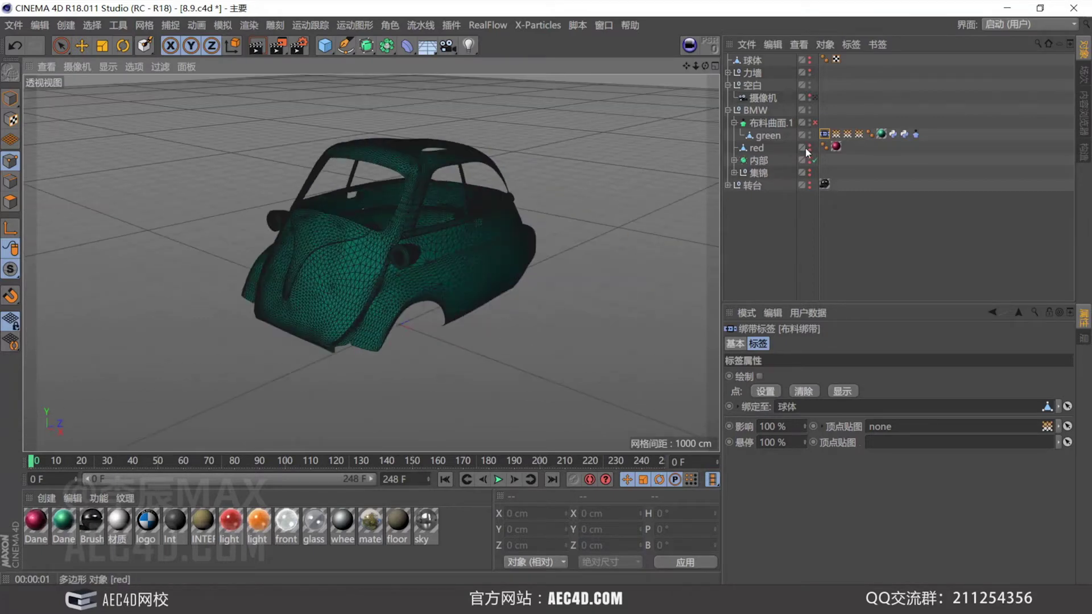
drag(809, 170, 809, 182)
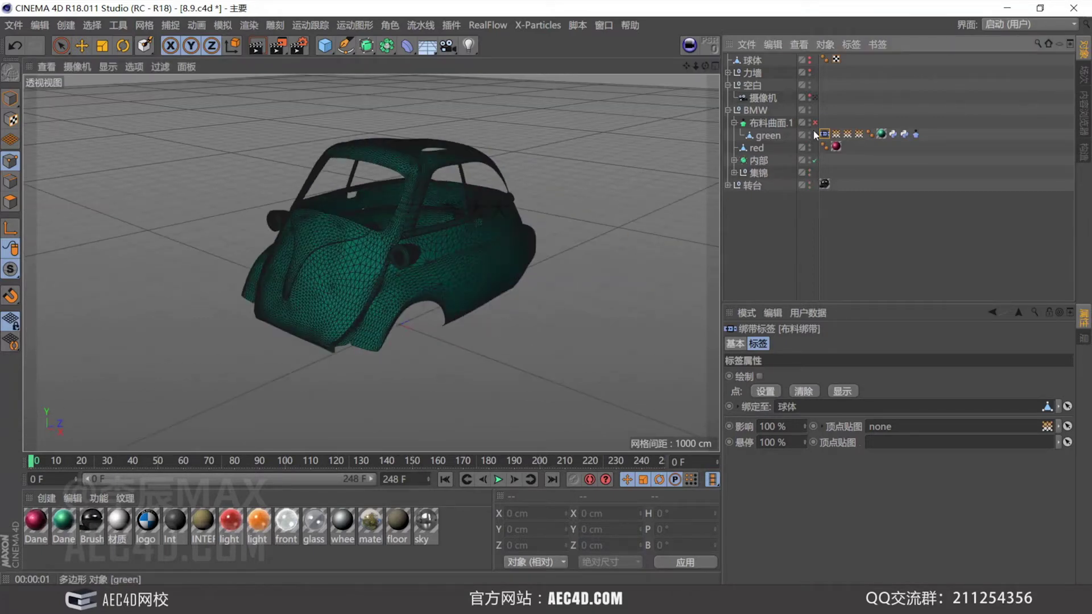
click(916, 134)
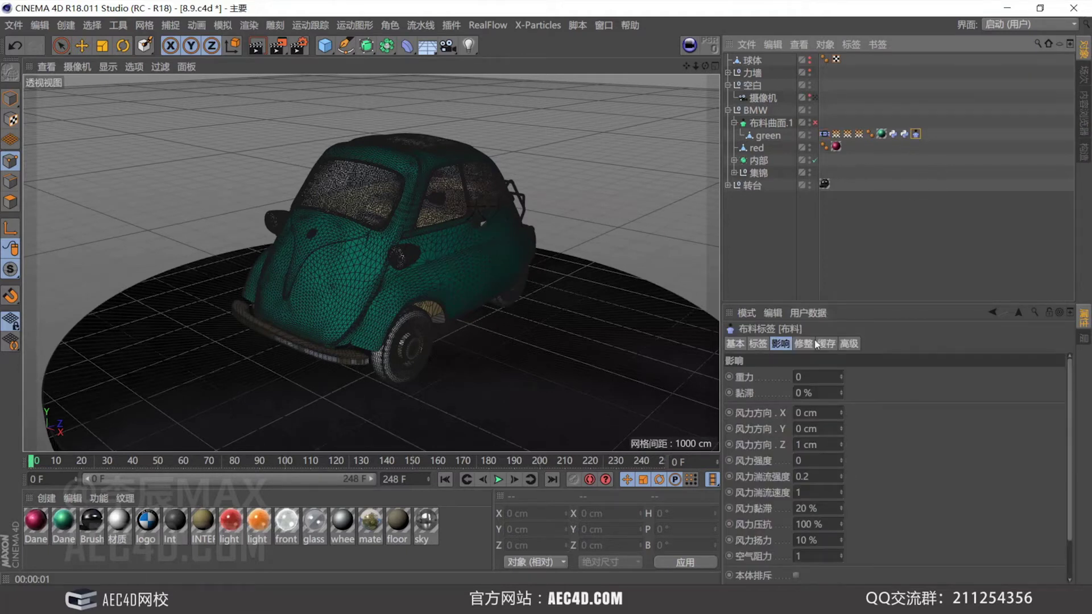
click(757, 344)
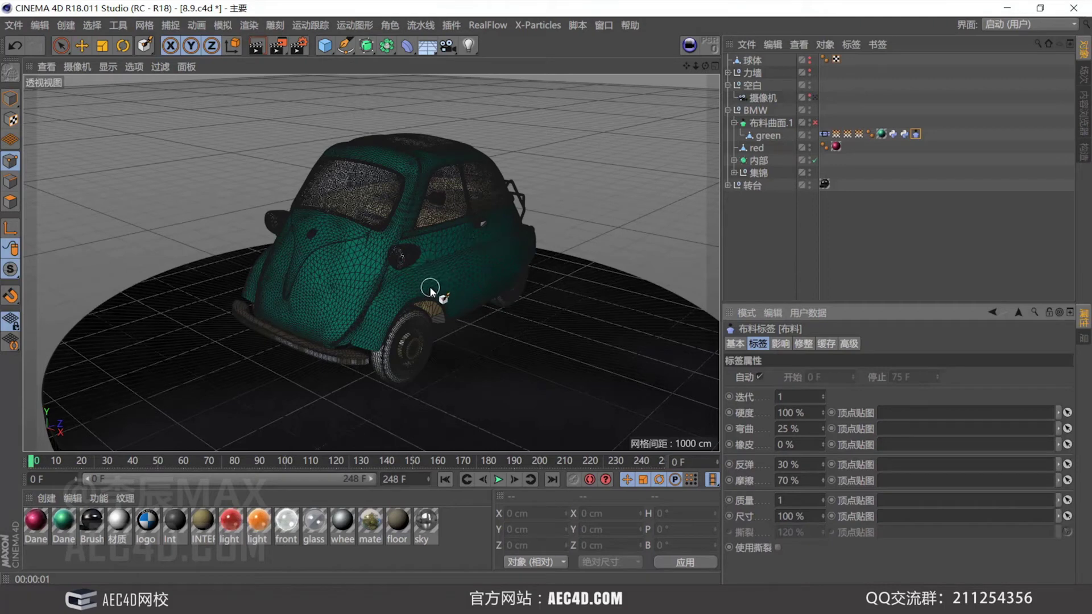
key(n)
key(a)
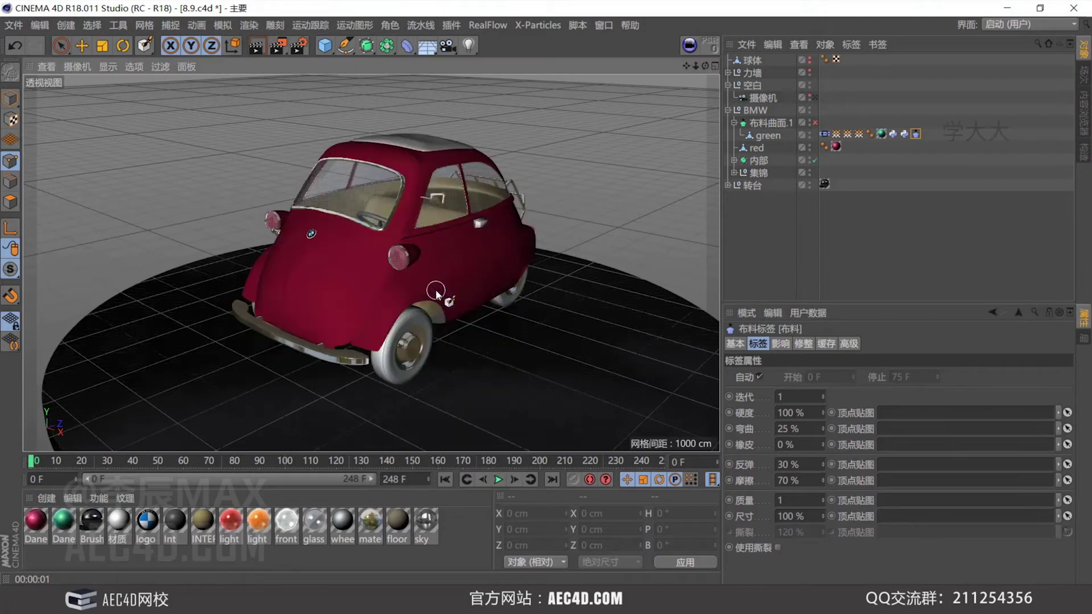
Enable tearing in the green shell's Cloth tag, and set its mass to 0.5 and stiffness to 80%.
click(777, 547)
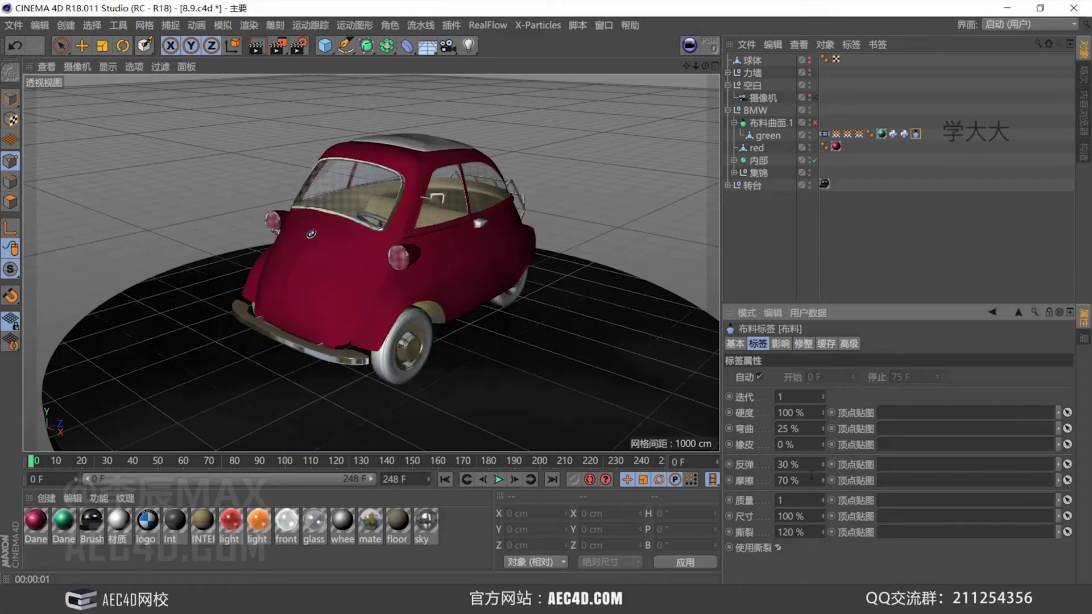
click(791, 502)
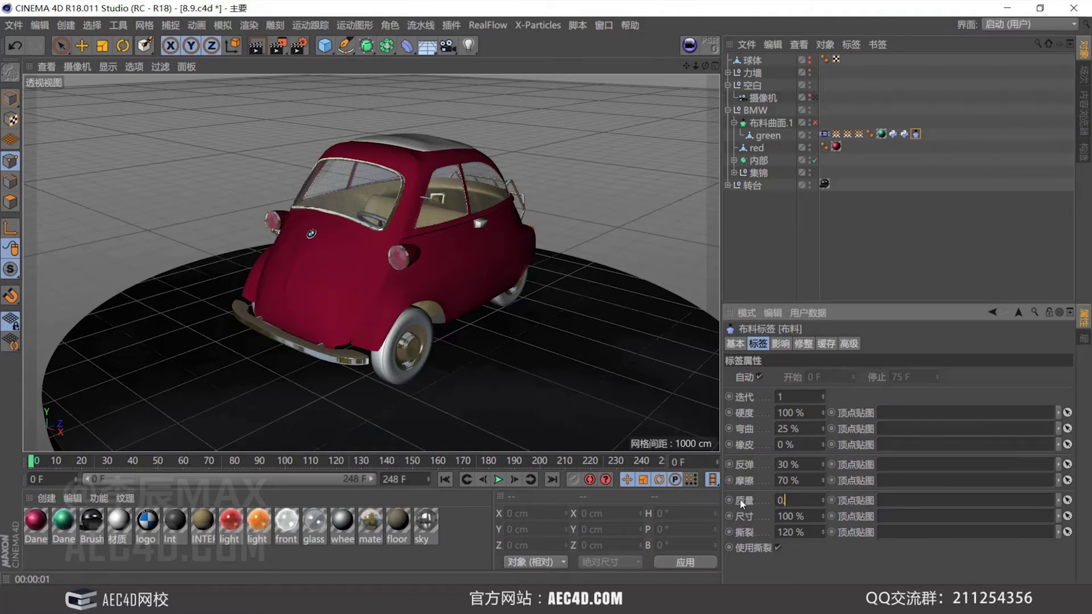
key(Return)
click(787, 413)
text(80)
key(Return)
Enable the Cloth Surface object 布料曲面.1 above the green shell and select it to display its properties.
mouse_move(487, 206)
alt+mouse_down()
mouse_move(489, 229)
mouse_move(486, 216)
alt+mouse_up()
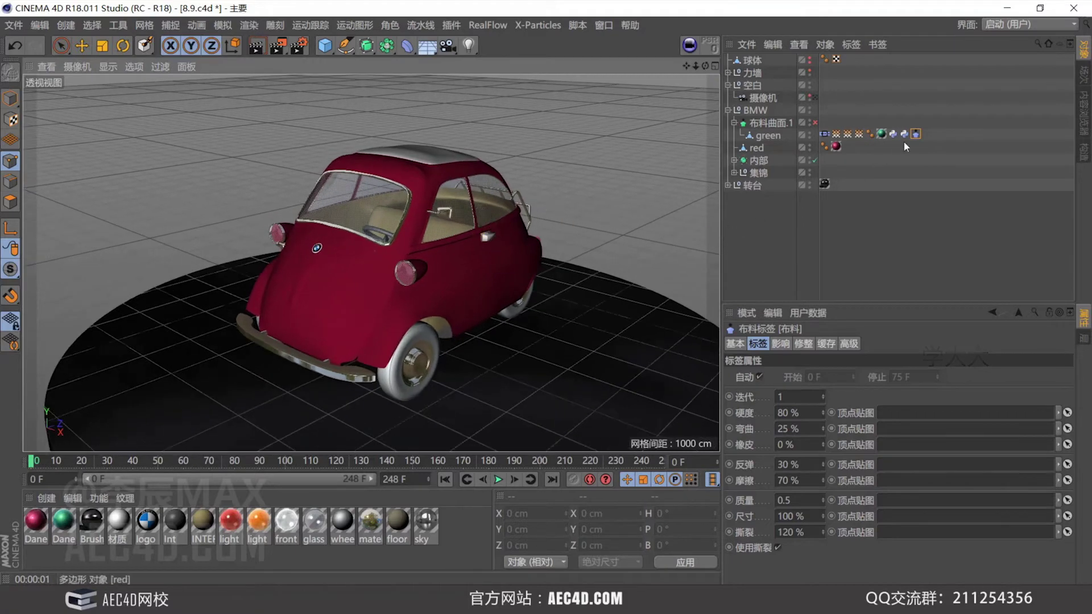
click(816, 123)
click(772, 122)
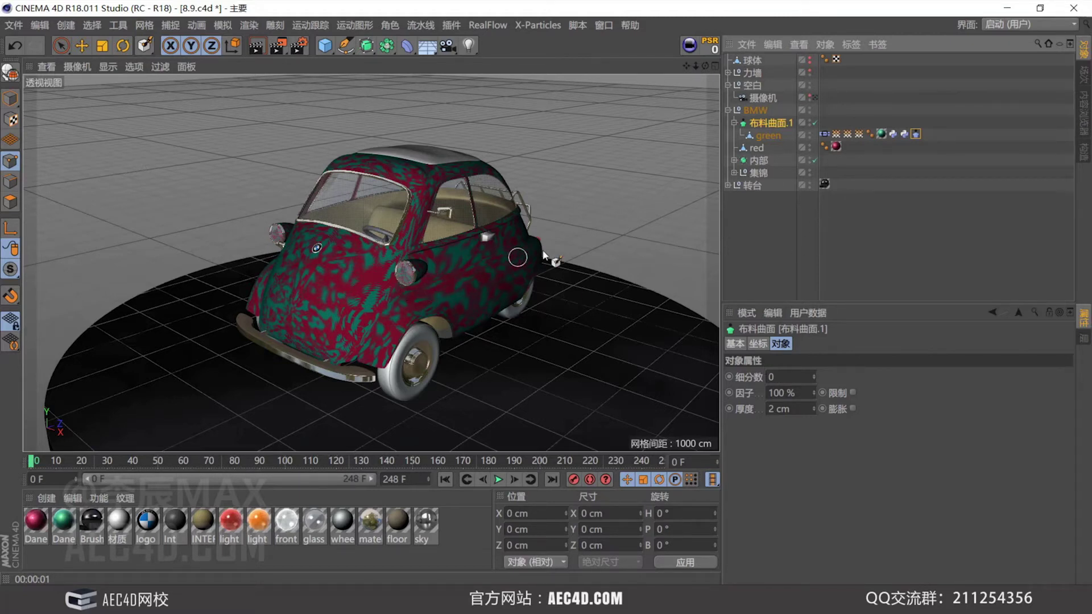
Set the Cloth tag's wind direction Y to 1 cm, wind strength to 4 and wind turbulence strength to 1.2.
click(917, 135)
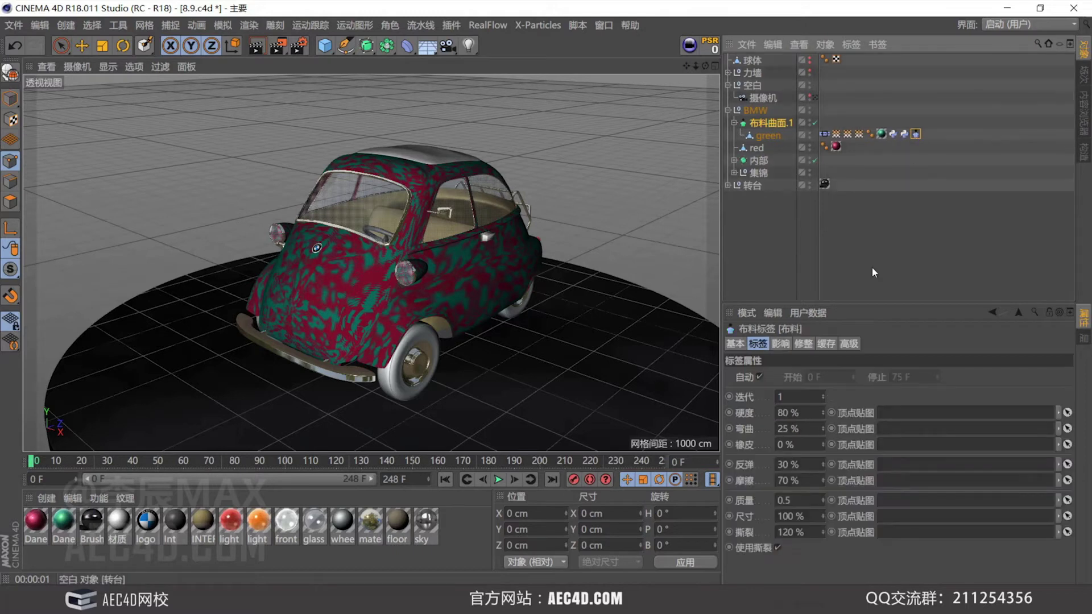
click(803, 344)
click(782, 345)
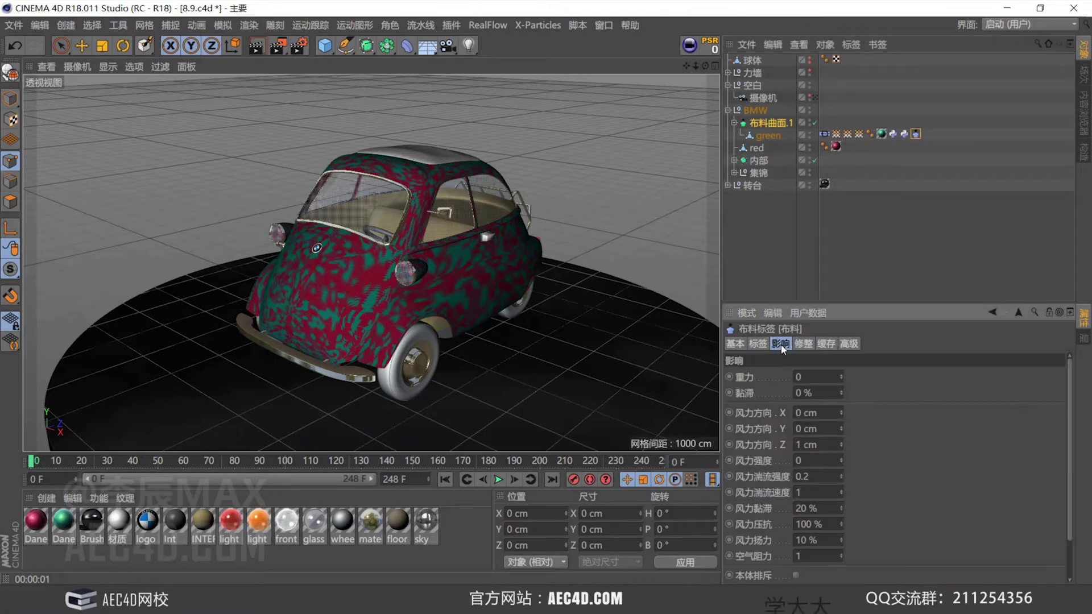
click(828, 432)
text(1)
click(813, 461)
text(4)
Play the simulation to check the tearing, and reduce the wind strength to 3 and the turbulence strength to 0.2.
alt+drag(476, 281, 507, 428)
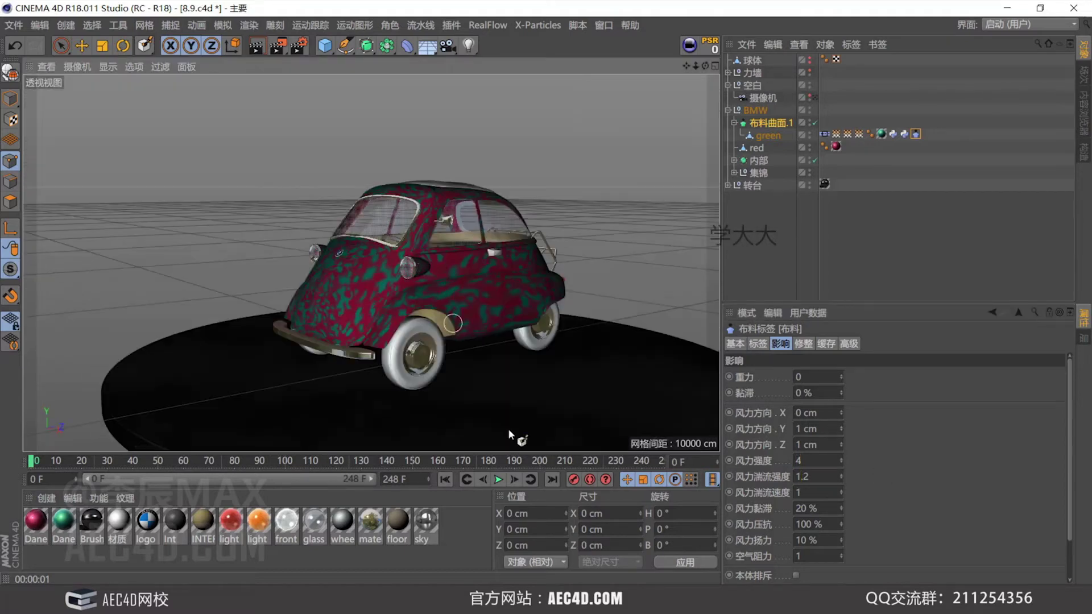
click(497, 481)
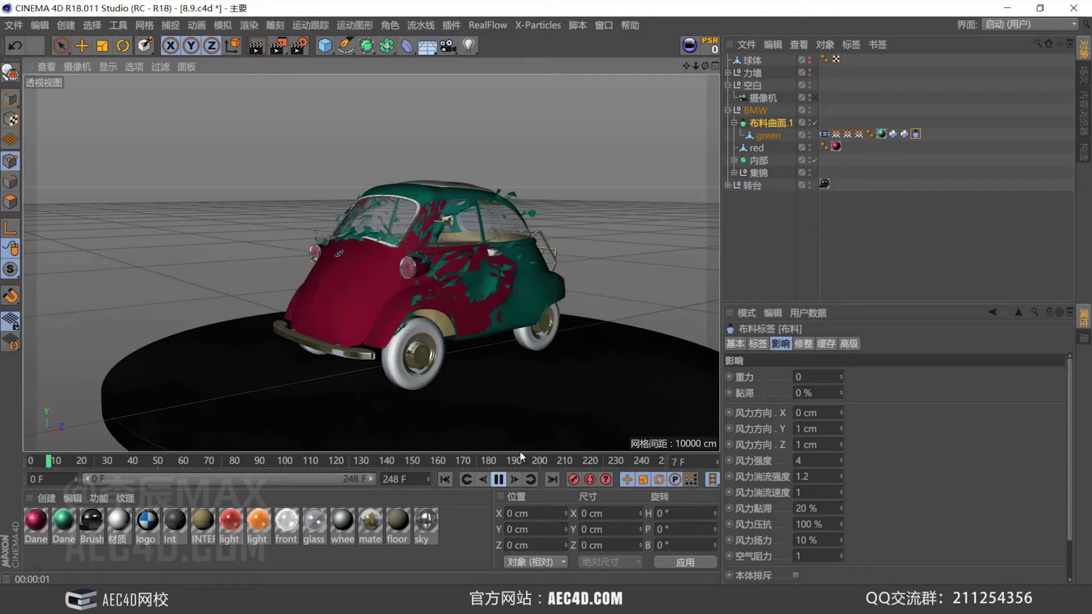
click(798, 460)
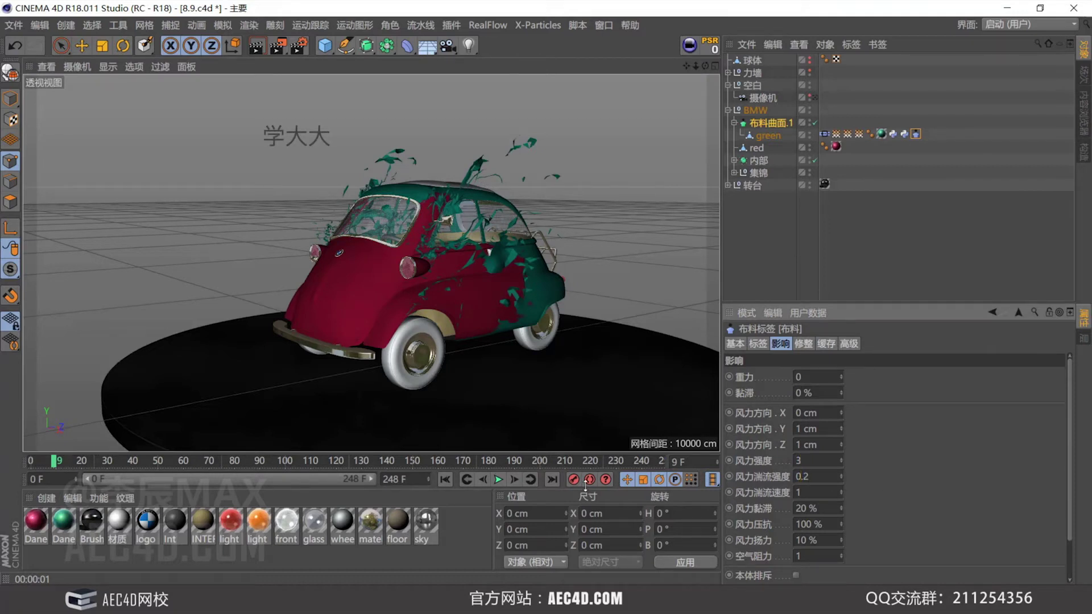
Replay the cloth simulation from frame 0, examine the tearing shell from the front and side, and return to the start.
key(shift+f)
key(F8)
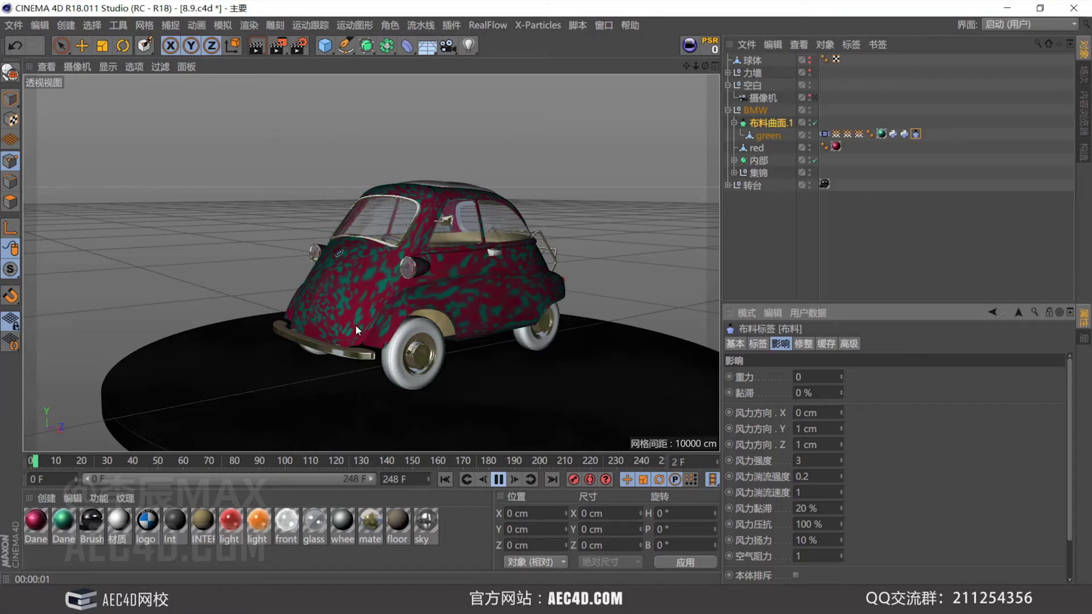
alt+drag(358, 337, 294, 322)
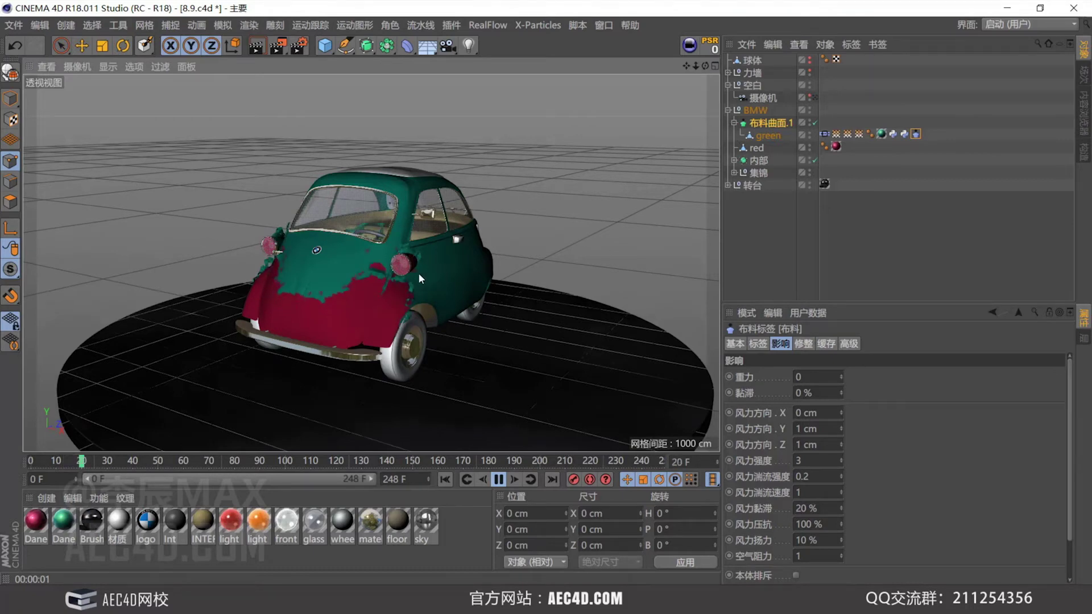
alt+drag(421, 273, 316, 272)
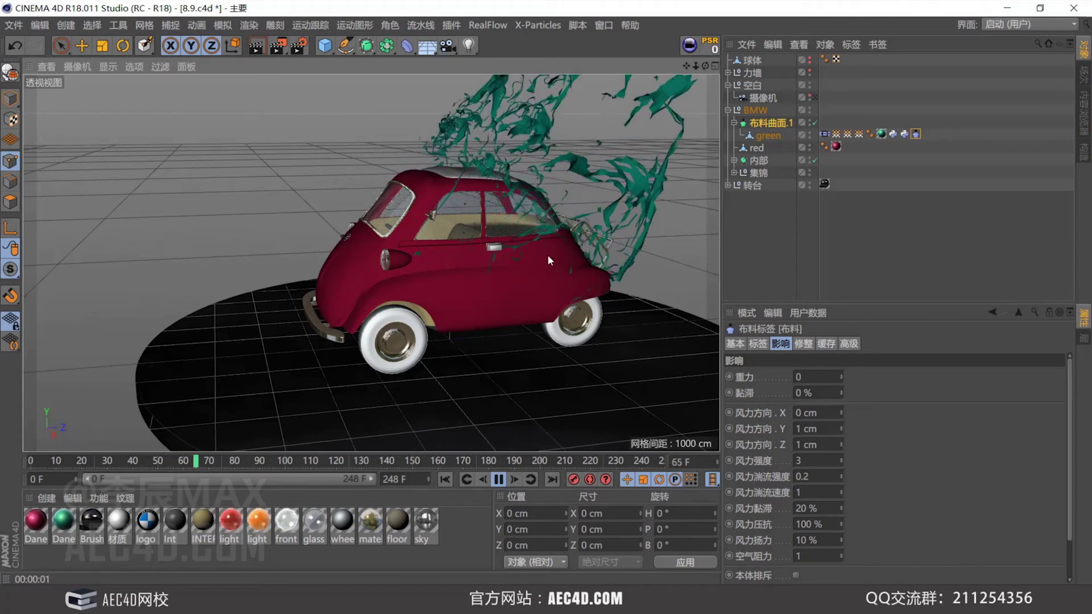
click(531, 479)
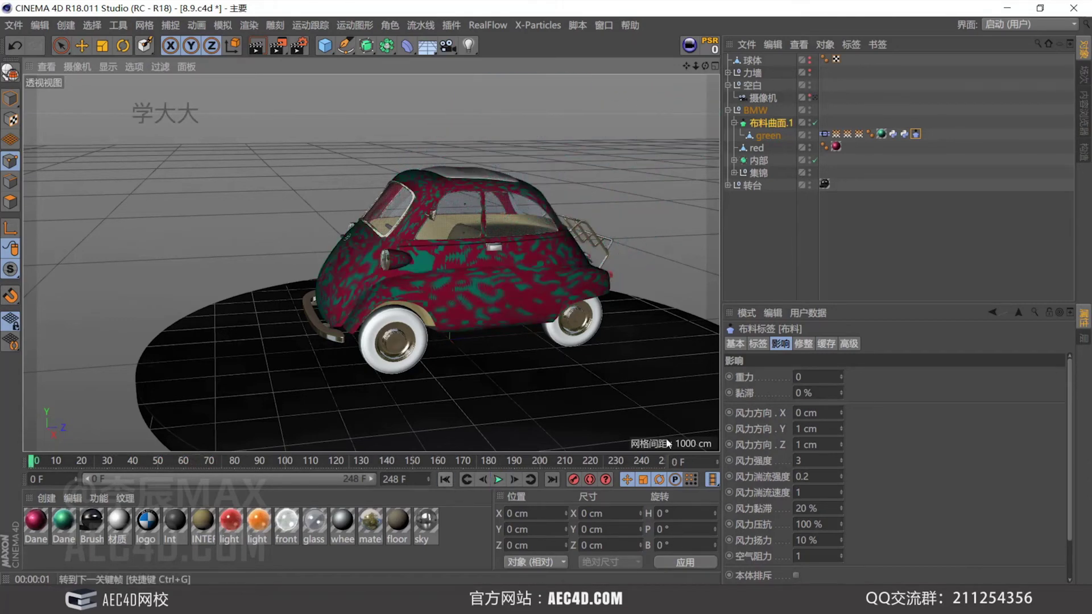
Set the Cloth tag's wind strength to 0, briefly play the simulation, and return to frame 0.
click(811, 462)
key(Tab)
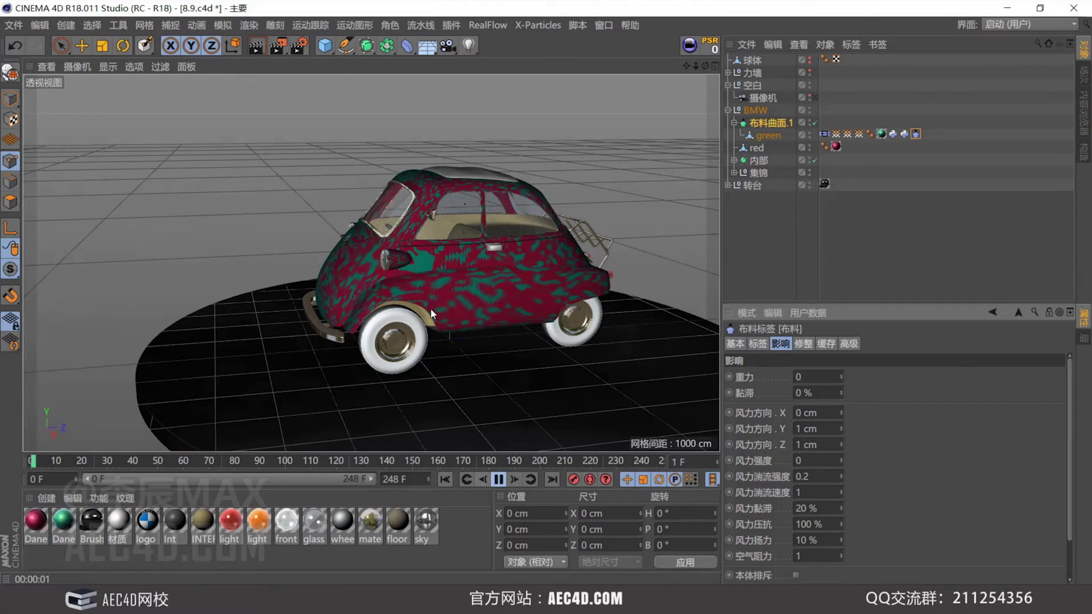
click(499, 479)
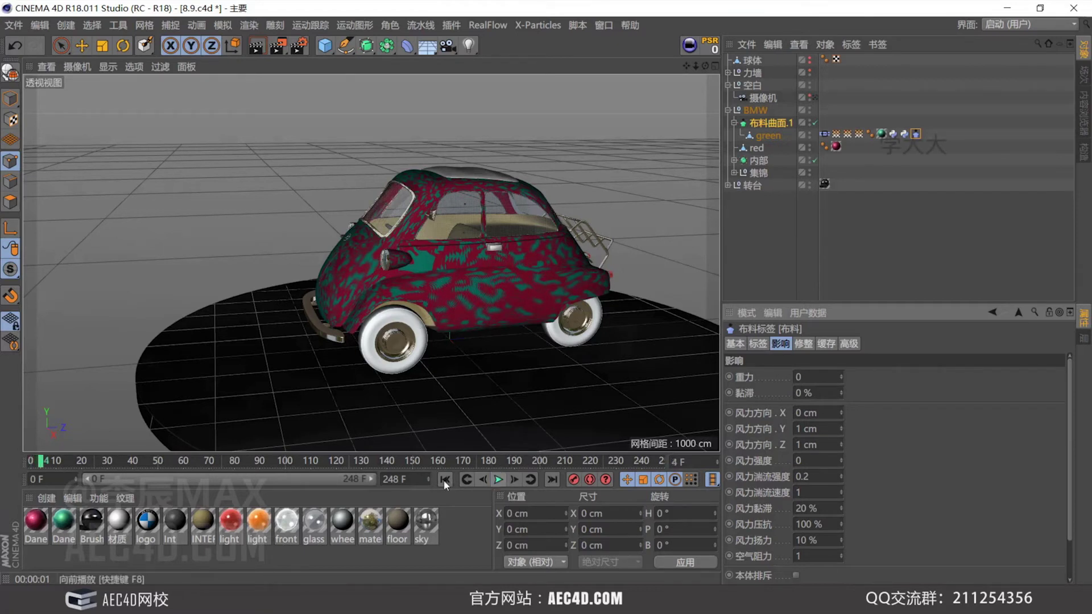
click(445, 480)
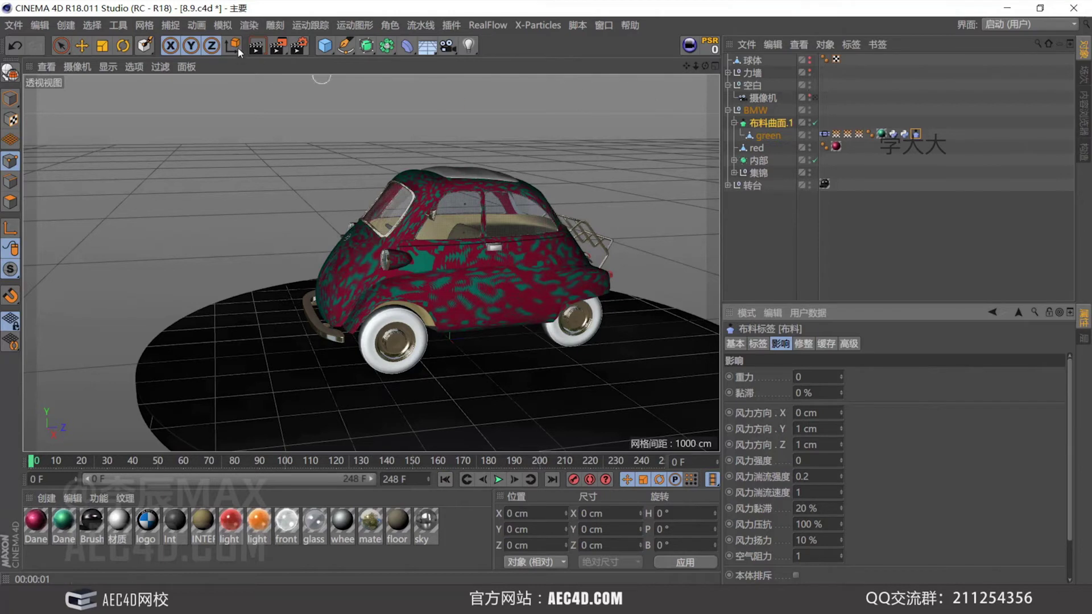
click(223, 26)
mouse_move(278, 81)
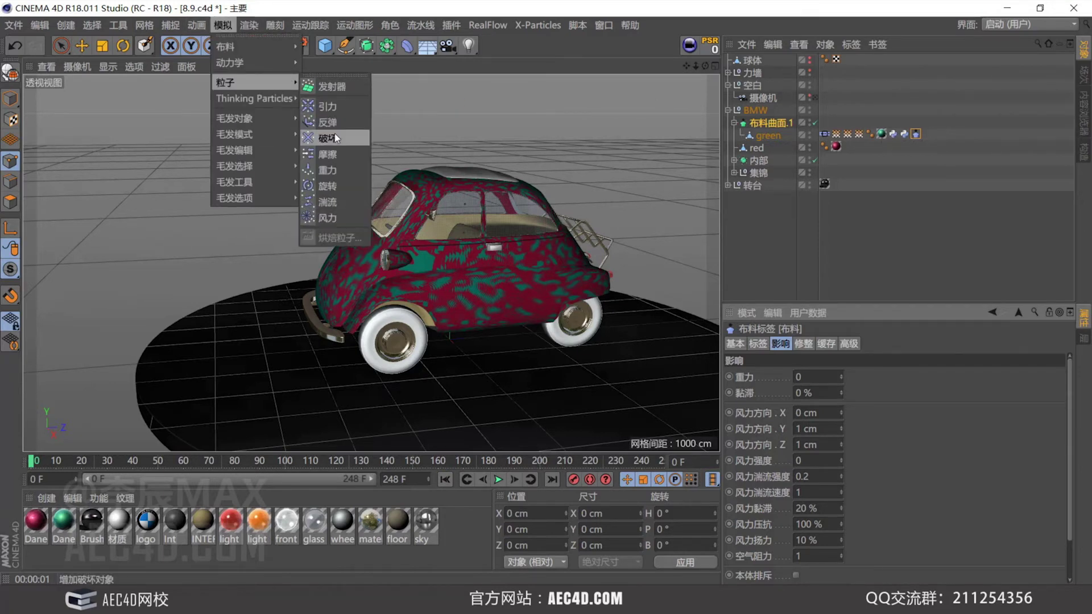
click(764, 225)
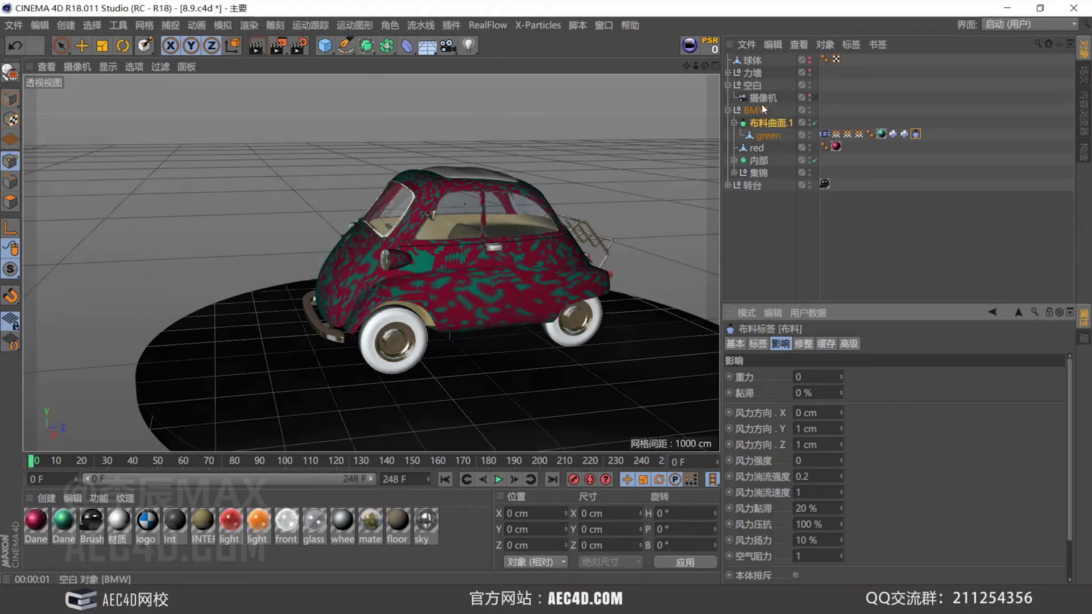
Expand the 力墙 group and enable its gravity object 重力 with an acceleration of 200 cm.
click(728, 72)
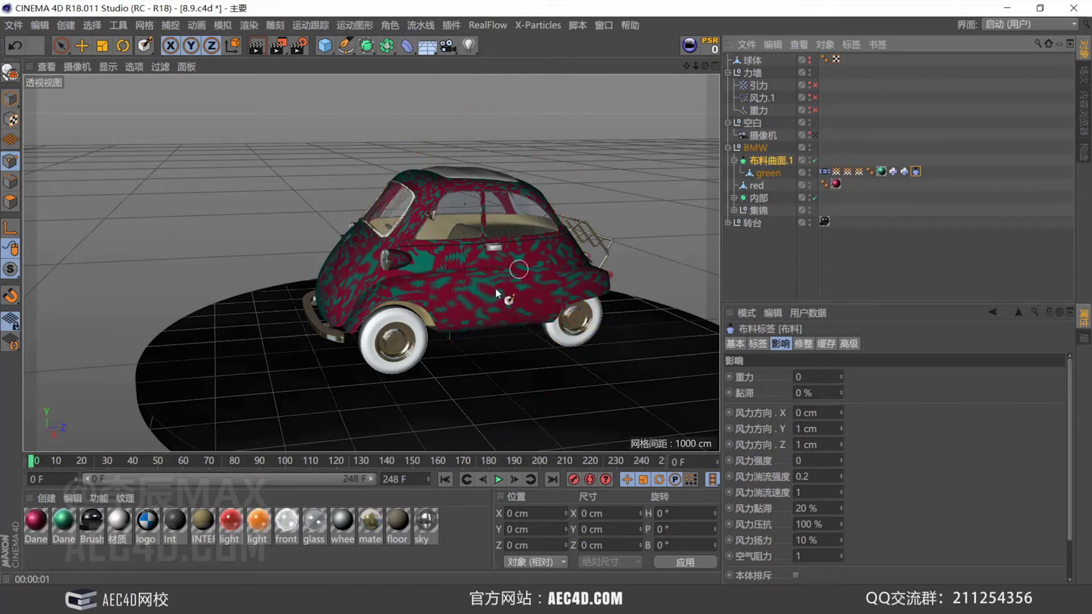
alt+drag(534, 275, 476, 255)
click(758, 111)
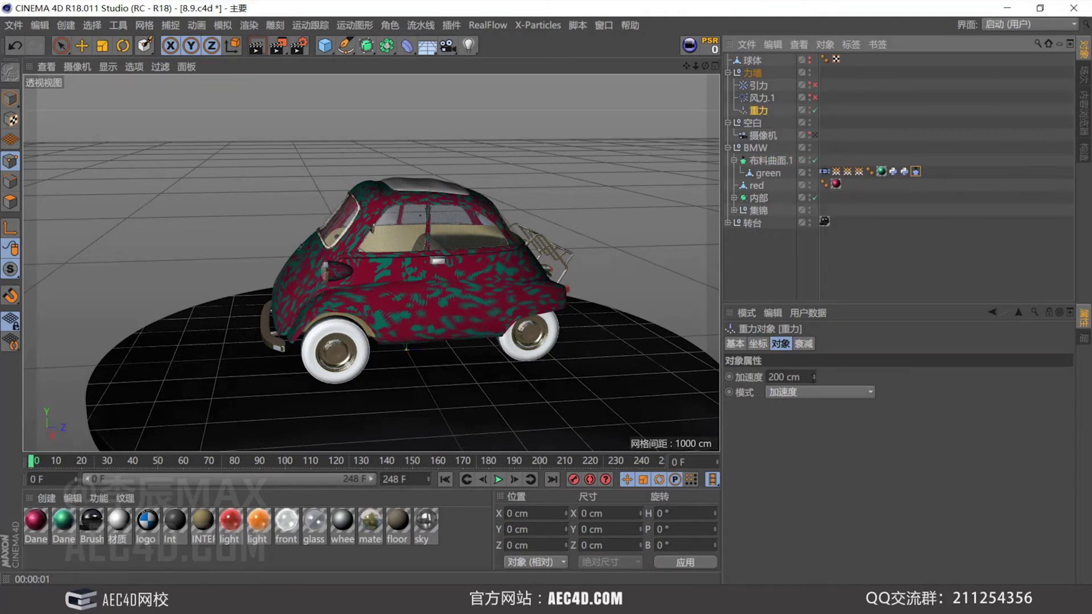
drag(814, 377, 814, 364)
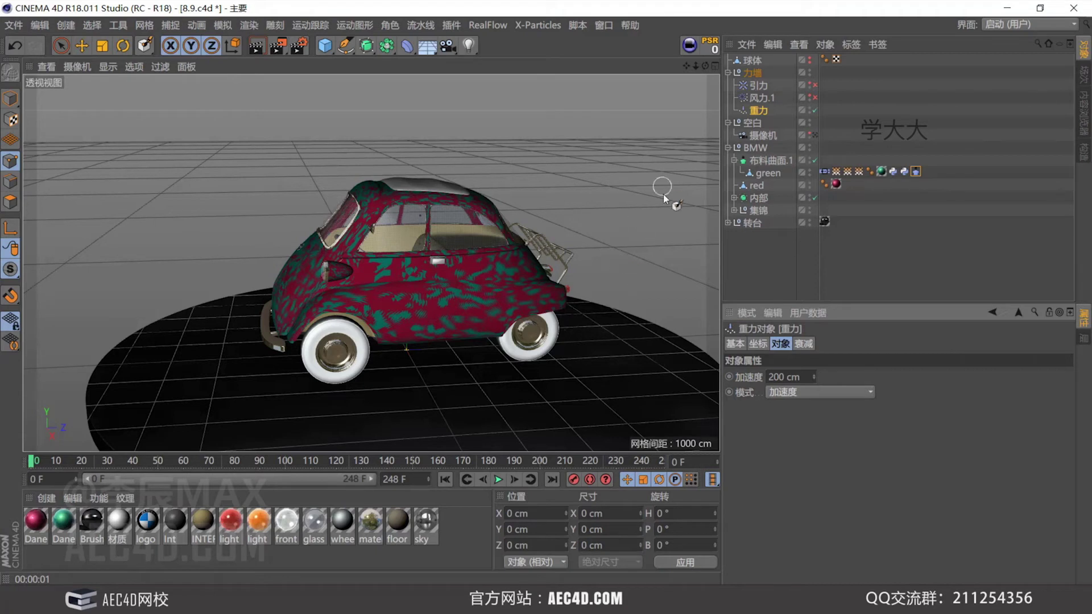
Play the simulation to inspect how gravity pulls the green shell off the car, and return to frame 0.
click(499, 480)
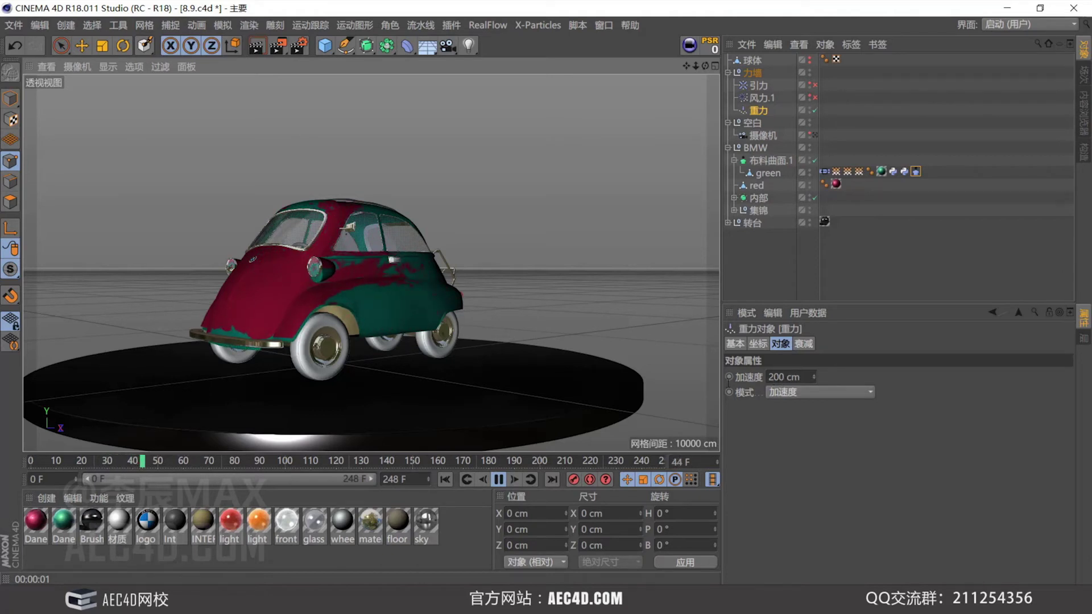
scroll(250, 330, up, 6)
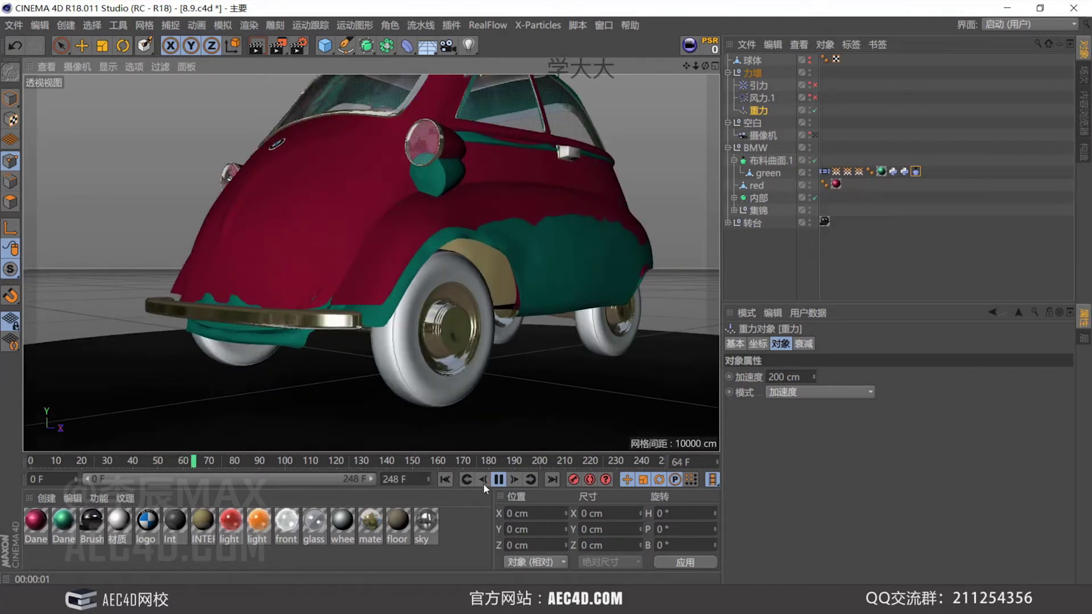
click(498, 479)
key(shift+f)
scroll(569, 266, down, 6)
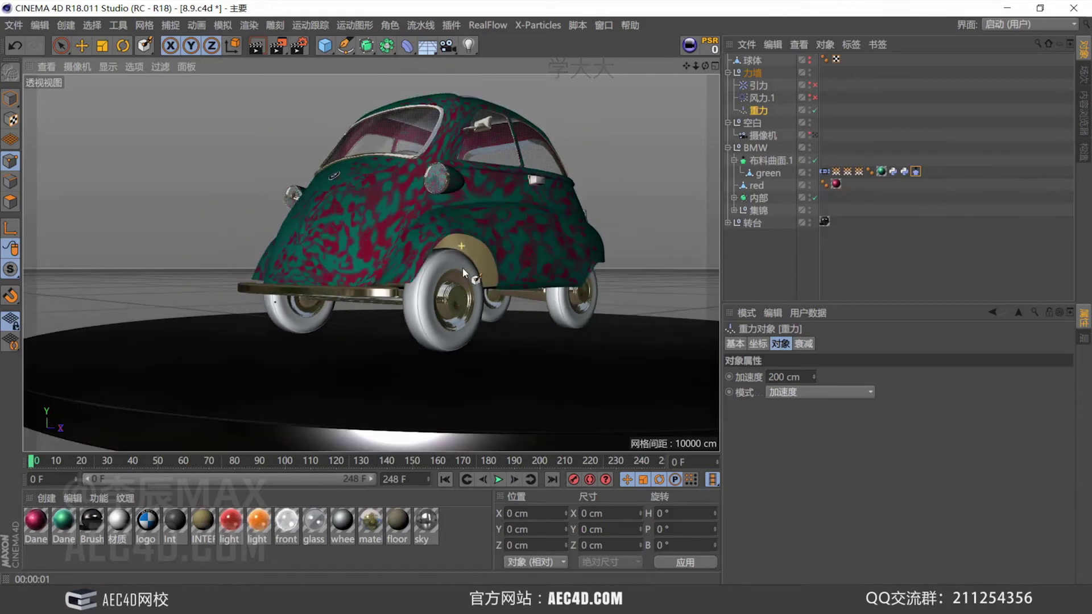
Enable the wind object 风力.1 in the 力墙 group and activate the Move tool on it in model mode.
alt+drag(462, 267, 314, 264)
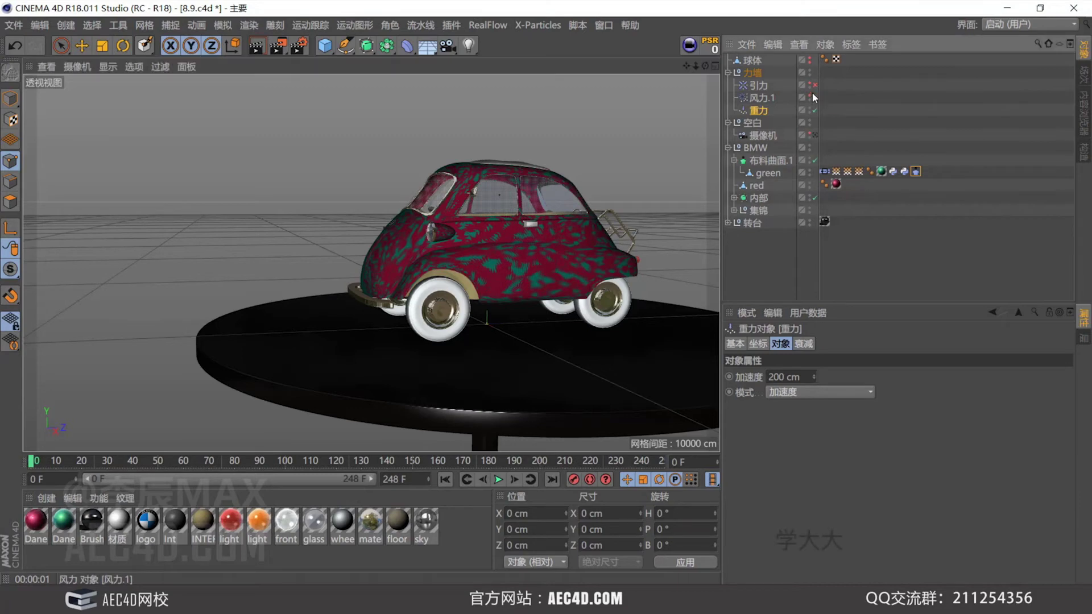
click(762, 98)
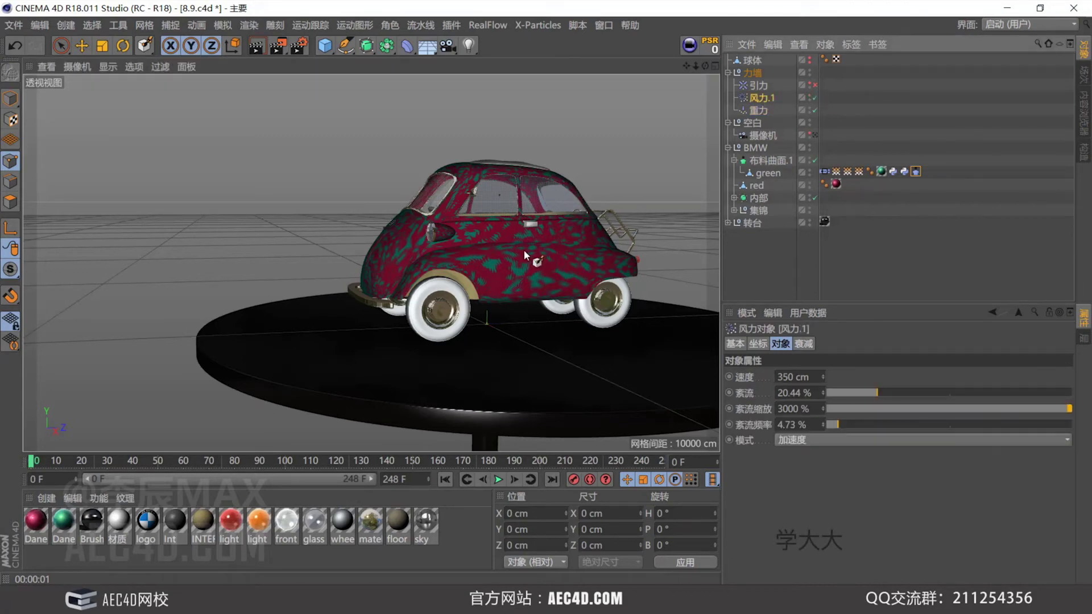
alt+drag(523, 249, 452, 261)
scroll(272, 307, up, 5)
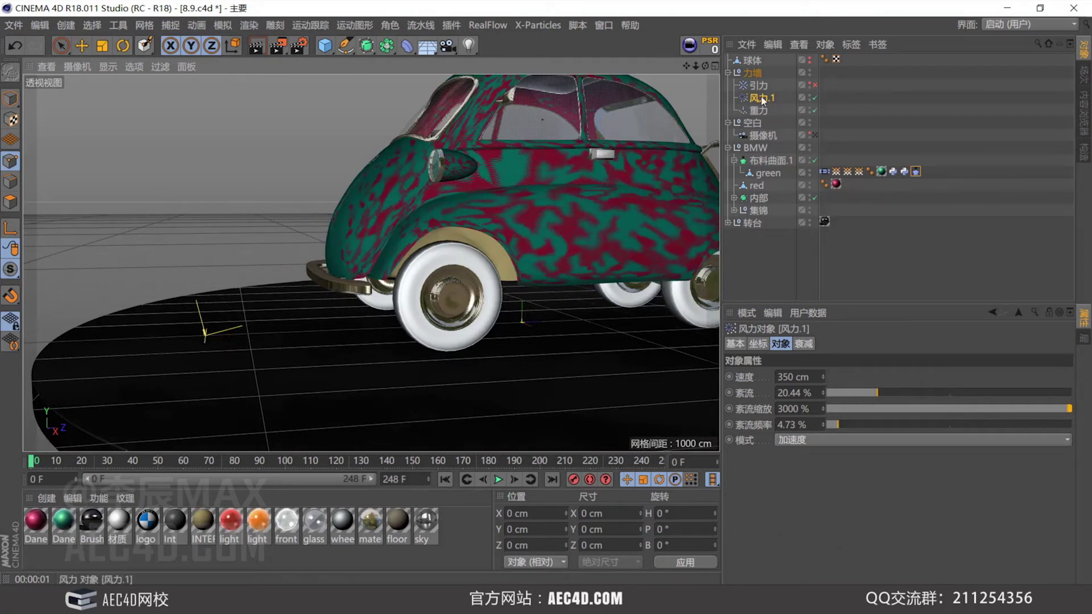
key(e)
click(10, 102)
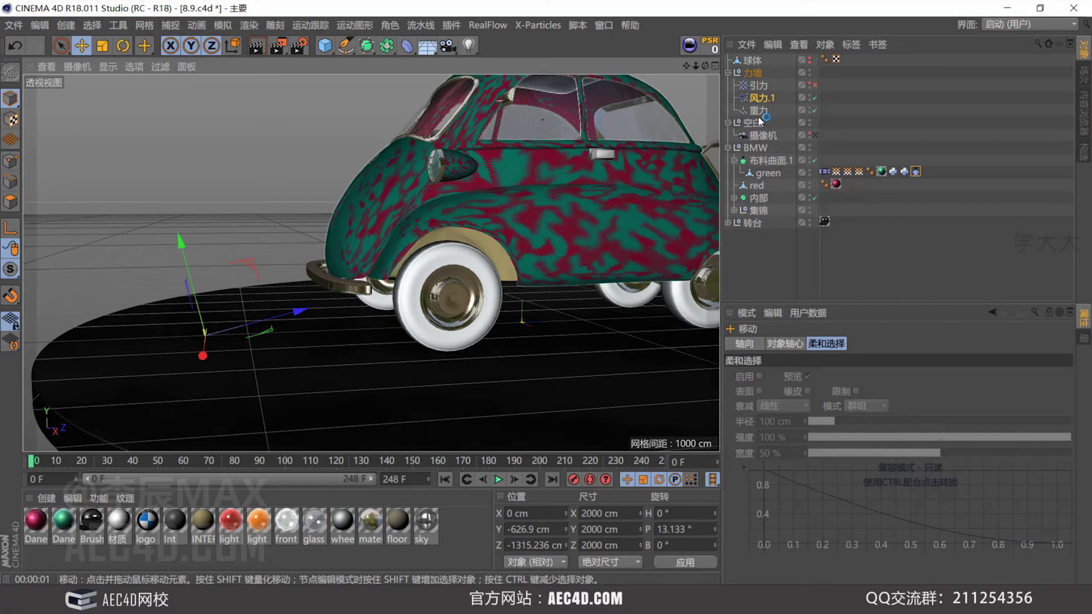
Examine the object properties of the wind object 风力.1 and its placement in front of the car.
click(762, 98)
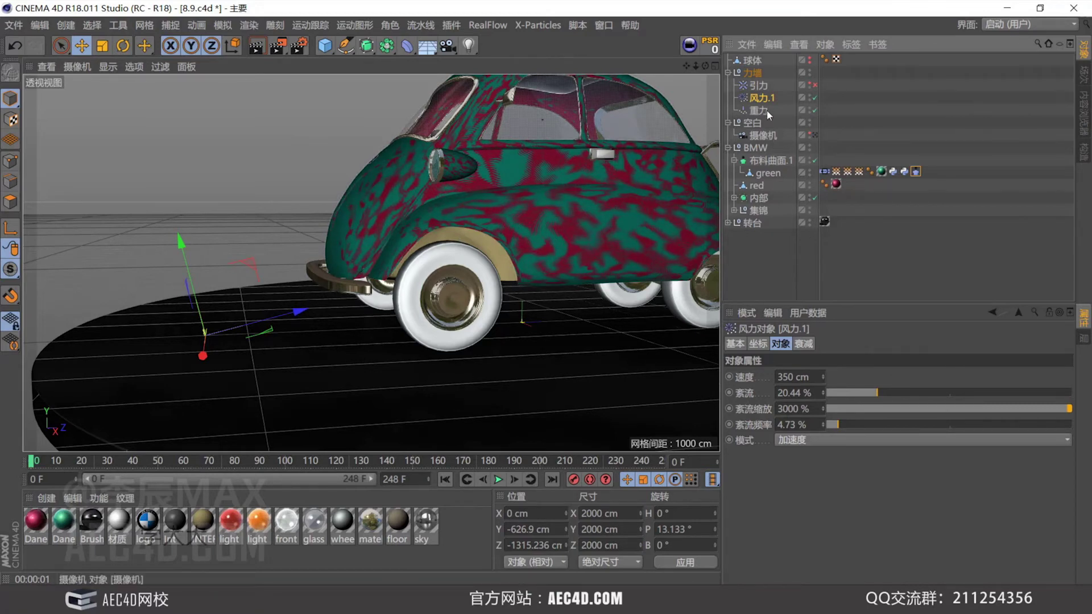
scroll(477, 191, down, 5)
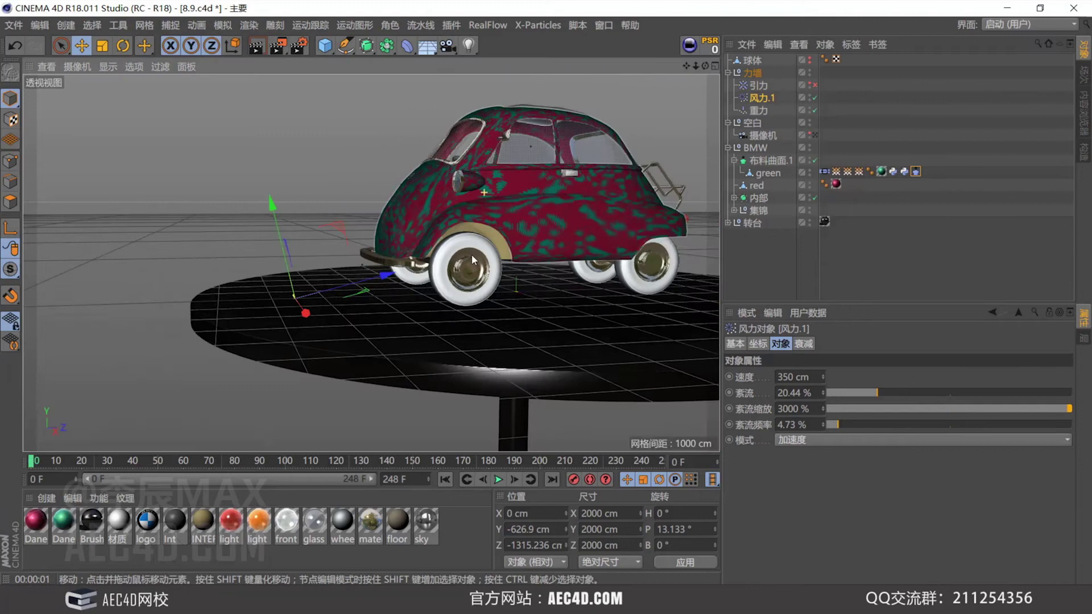
alt+drag(473, 260, 398, 304)
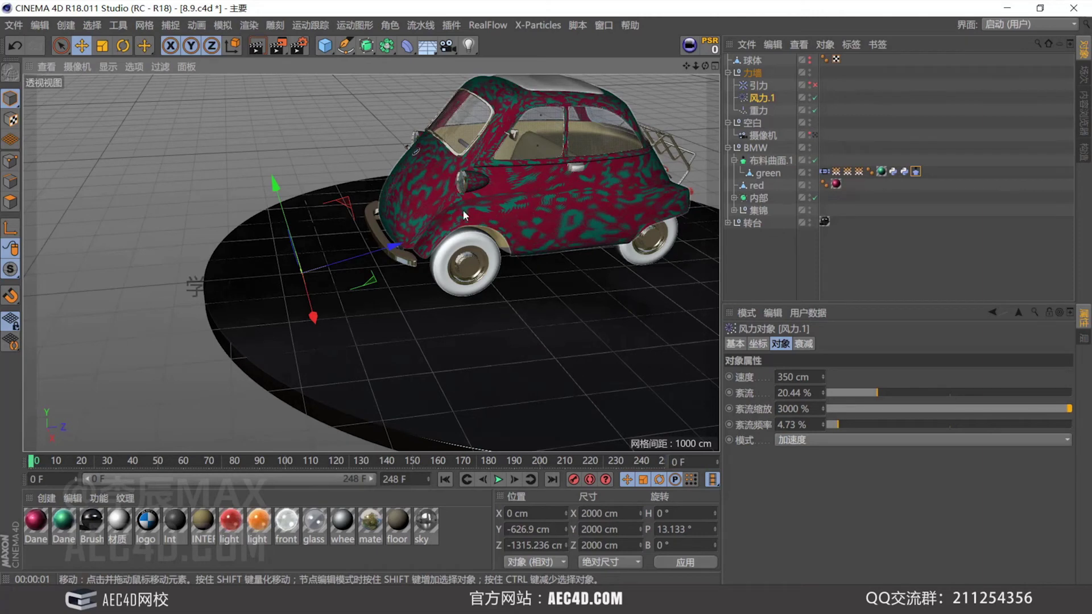
Switch to PotPlayer and scrub through the reference video 1.mov to examine how the green shell tears off, and return to Cinema 4D.
click(244, 603)
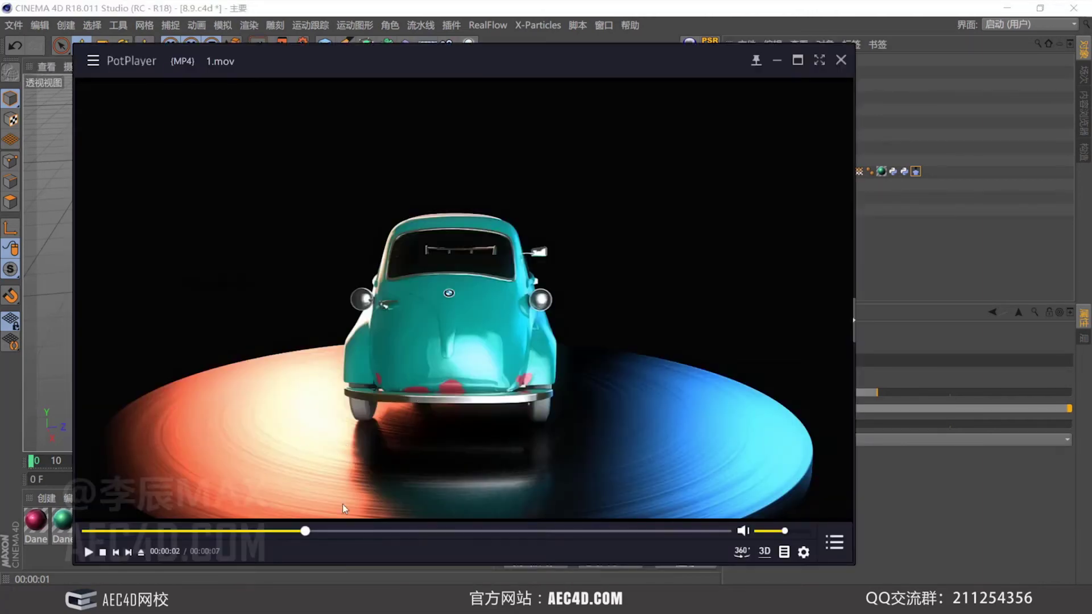
drag(307, 533, 383, 539)
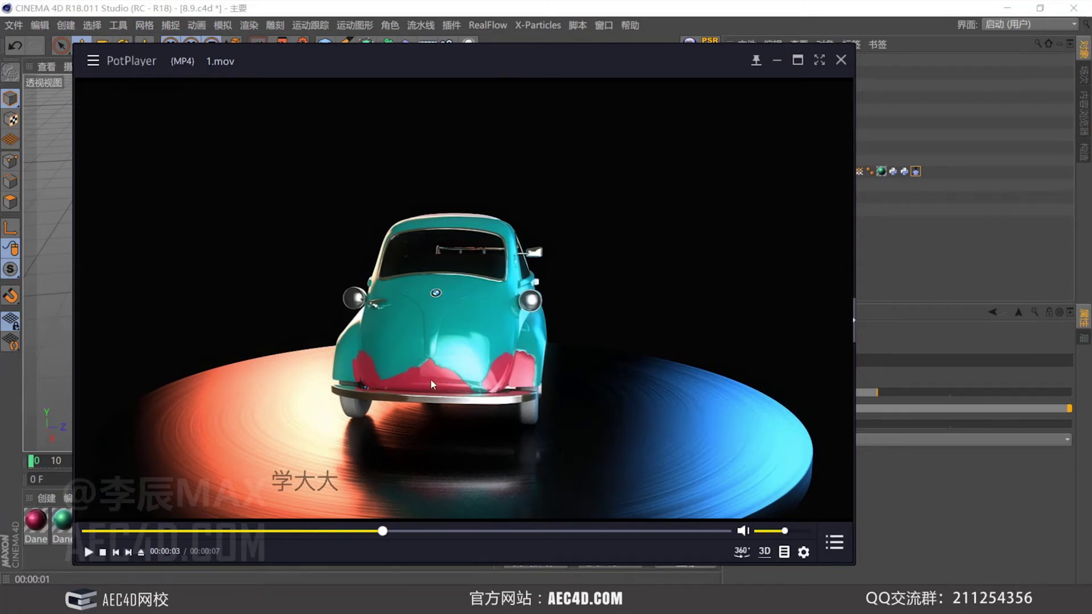
click(390, 526)
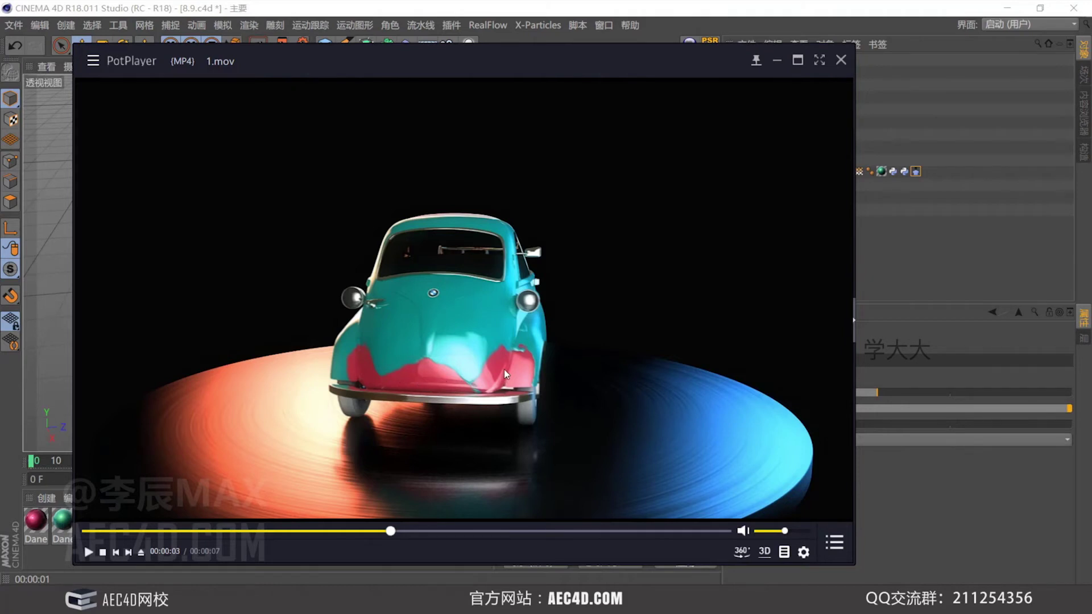
drag(392, 535, 397, 531)
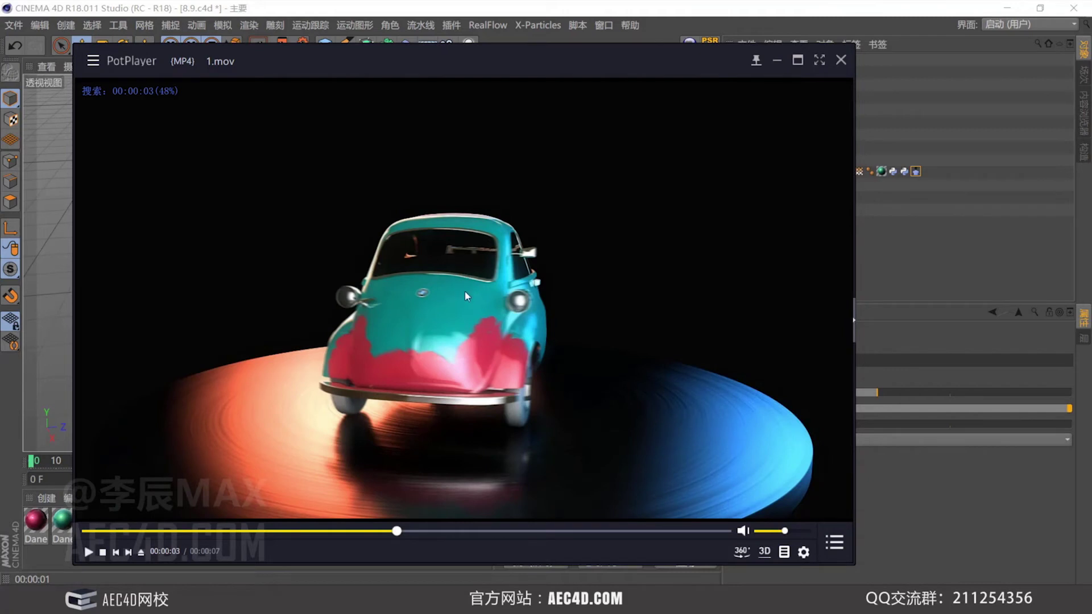
drag(397, 531, 545, 527)
click(777, 60)
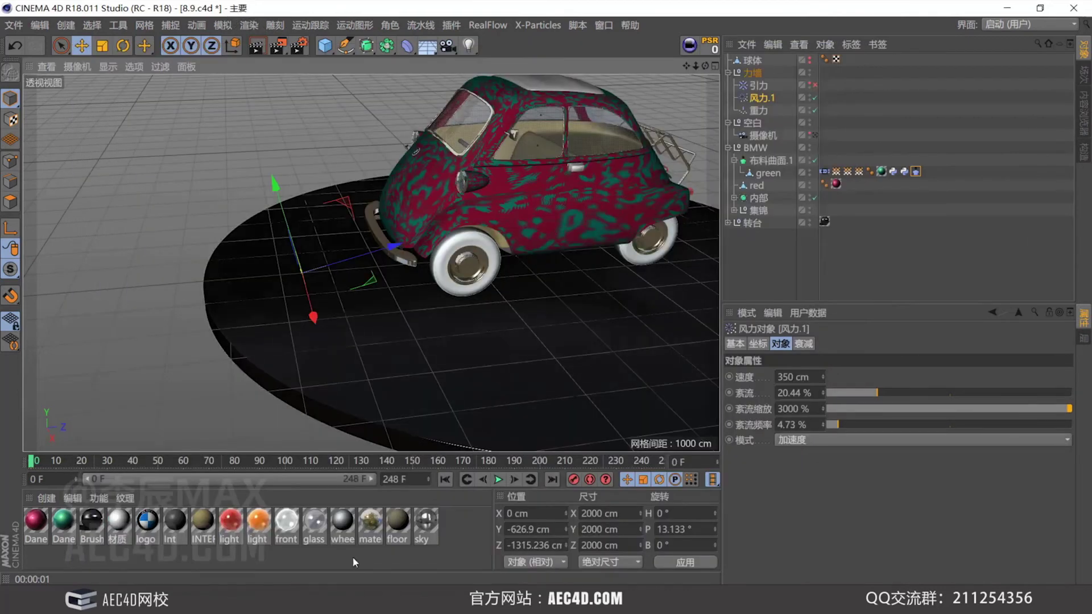
key(alt+Tab)
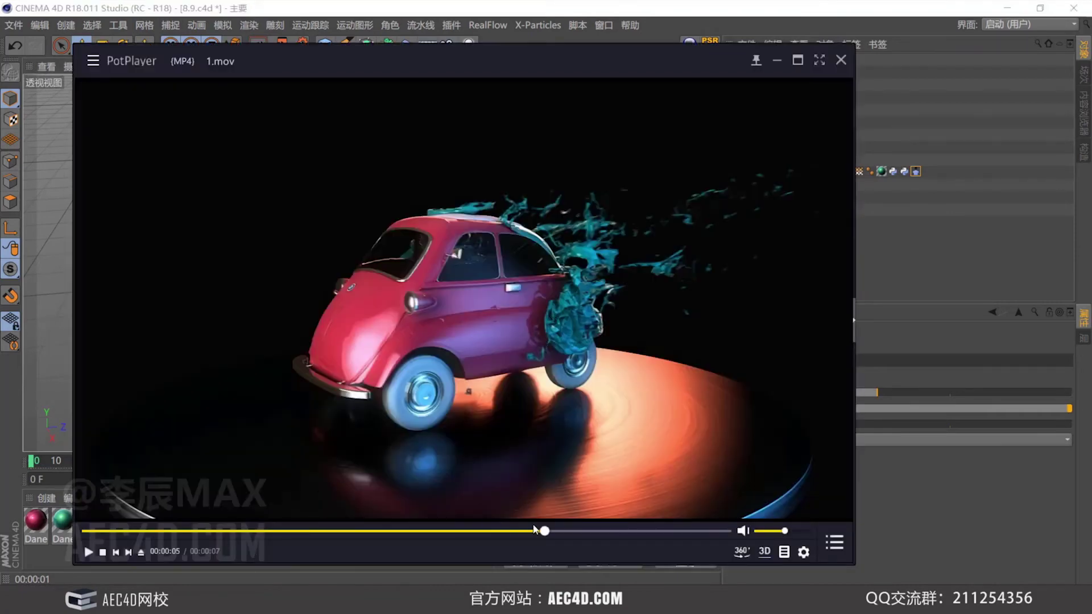
drag(535, 529, 440, 532)
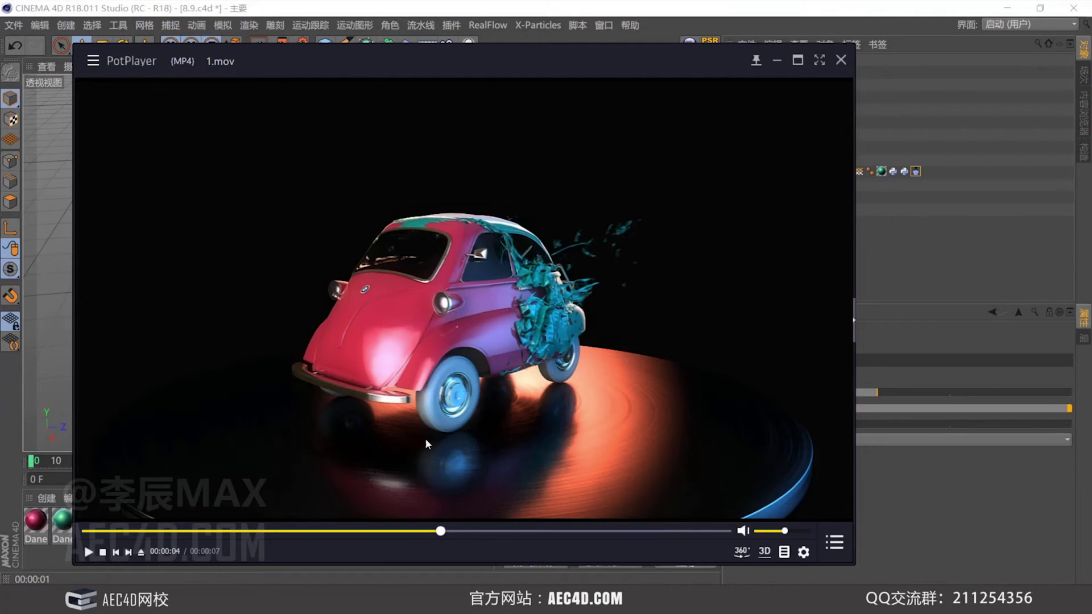
key(alt+F4)
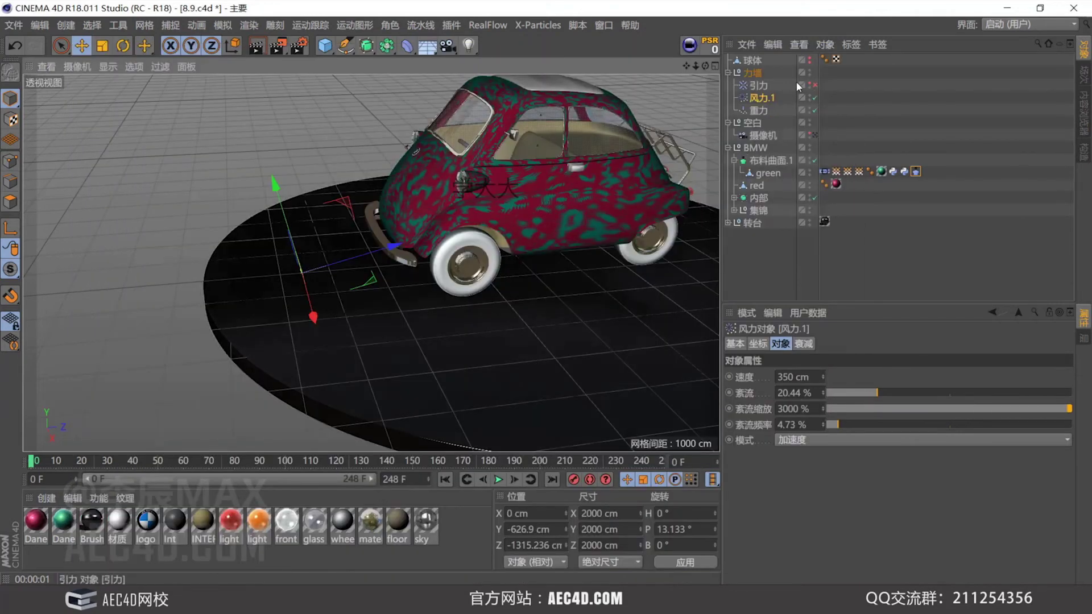
Enable the attractor object 引力 in the 力墙 group and select it to display its object properties.
click(814, 85)
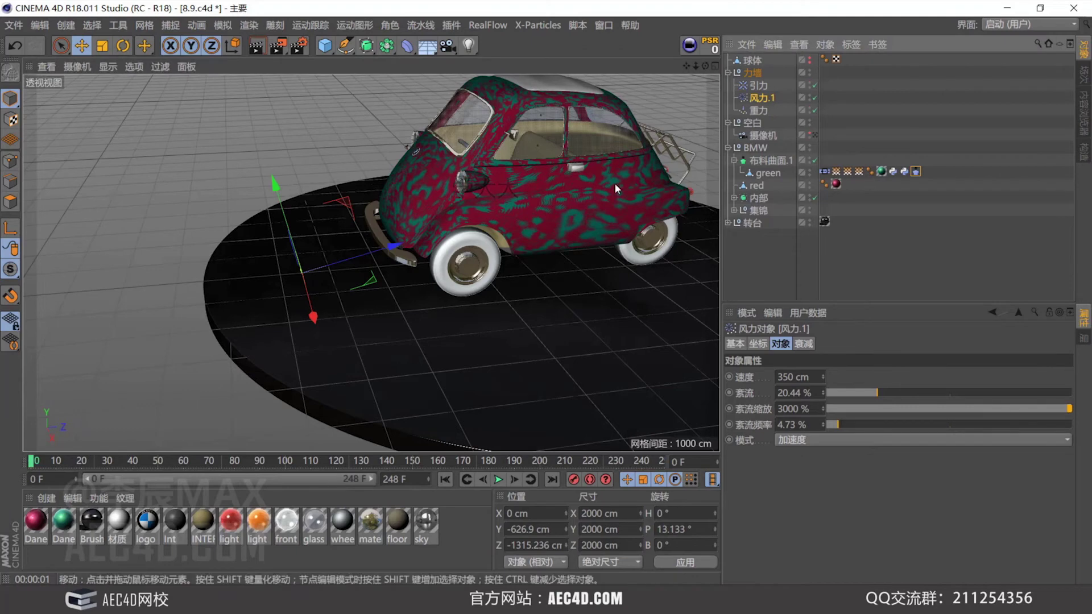
alt+drag(594, 181, 501, 252)
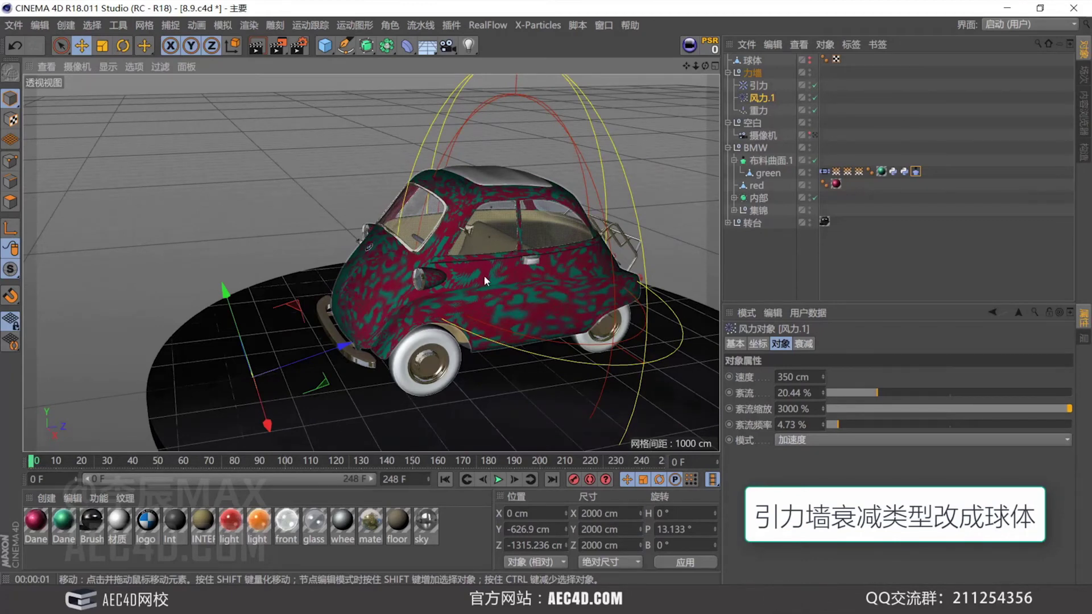
alt+drag(484, 274, 204, 284)
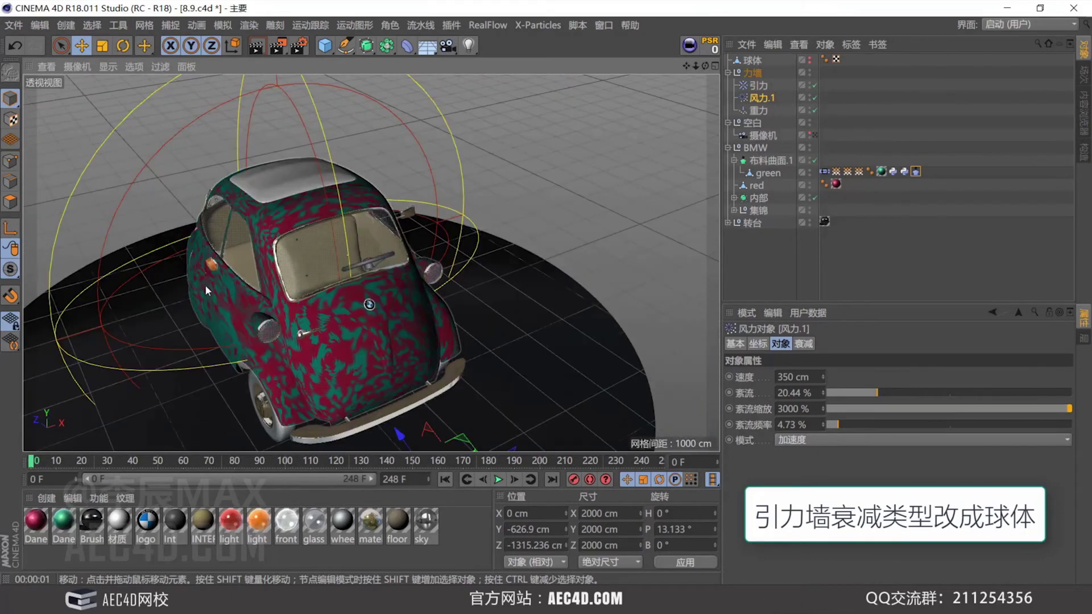
alt+drag(52, 326, 446, 258)
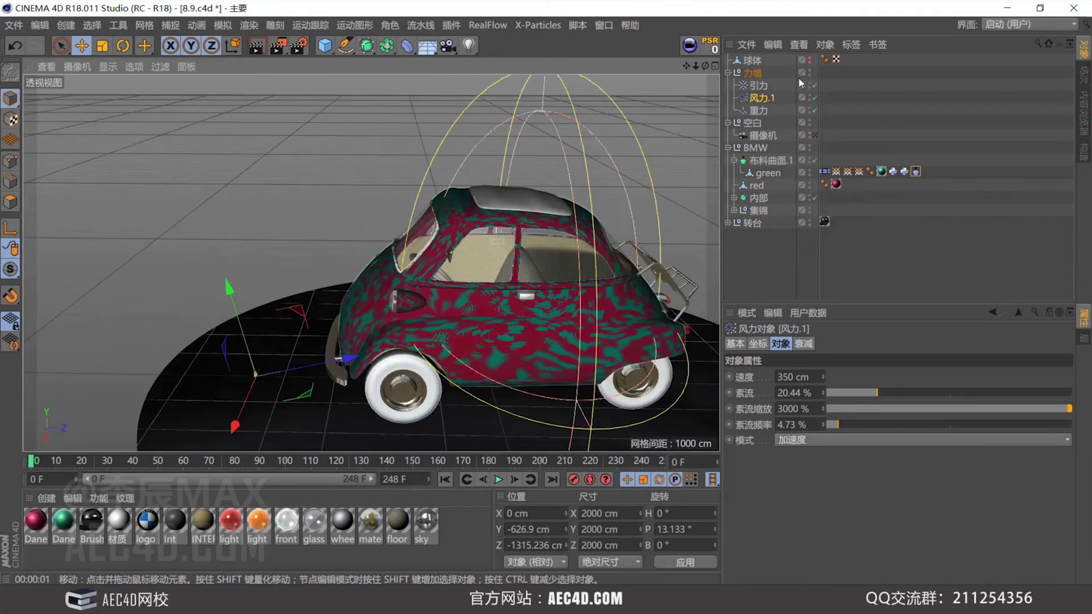
click(759, 86)
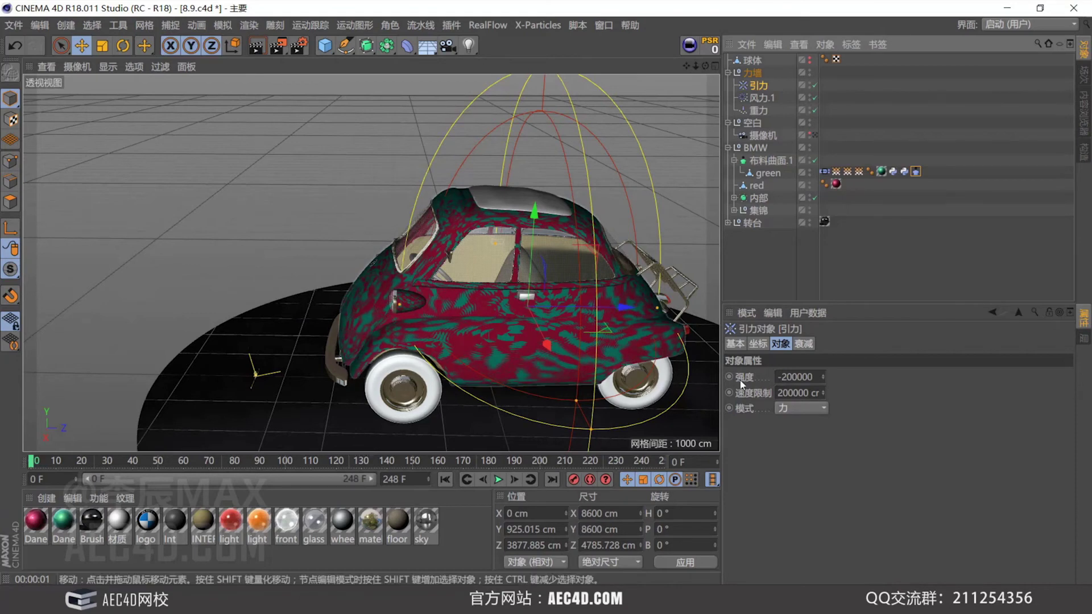
alt+drag(488, 297, 568, 278)
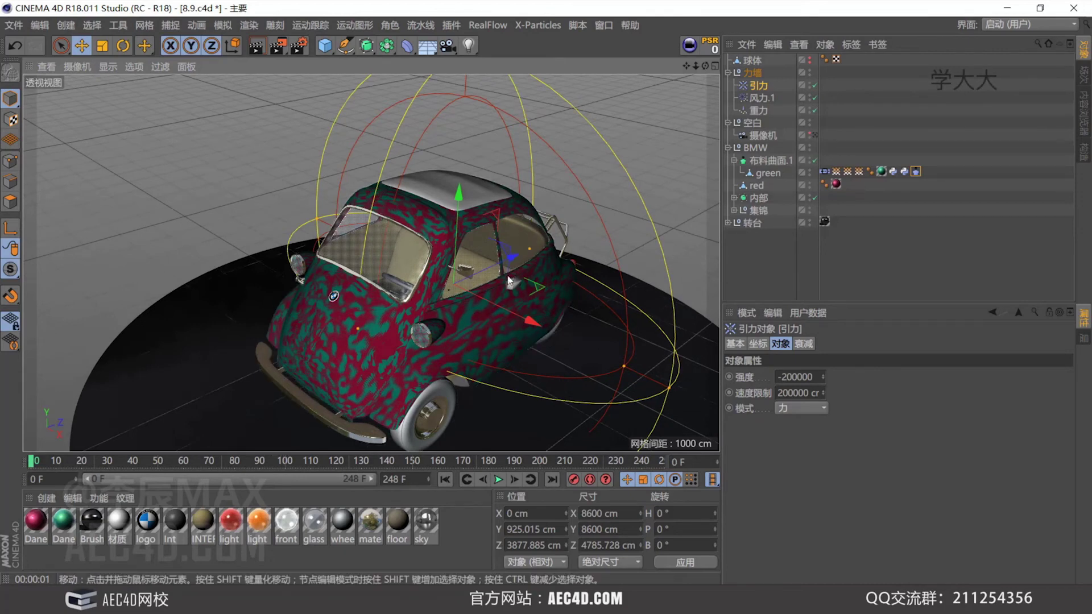
Play the simulation with the attractor enabled to inspect the tearing green shell, select 布料曲面.1 and pause at frame 34.
scroll(505, 283, down, 3)
mouse_move(492, 304)
alt+mouse_down()
mouse_move(476, 264)
mouse_move(431, 246)
mouse_move(470, 263)
mouse_move(483, 296)
alt+mouse_up()
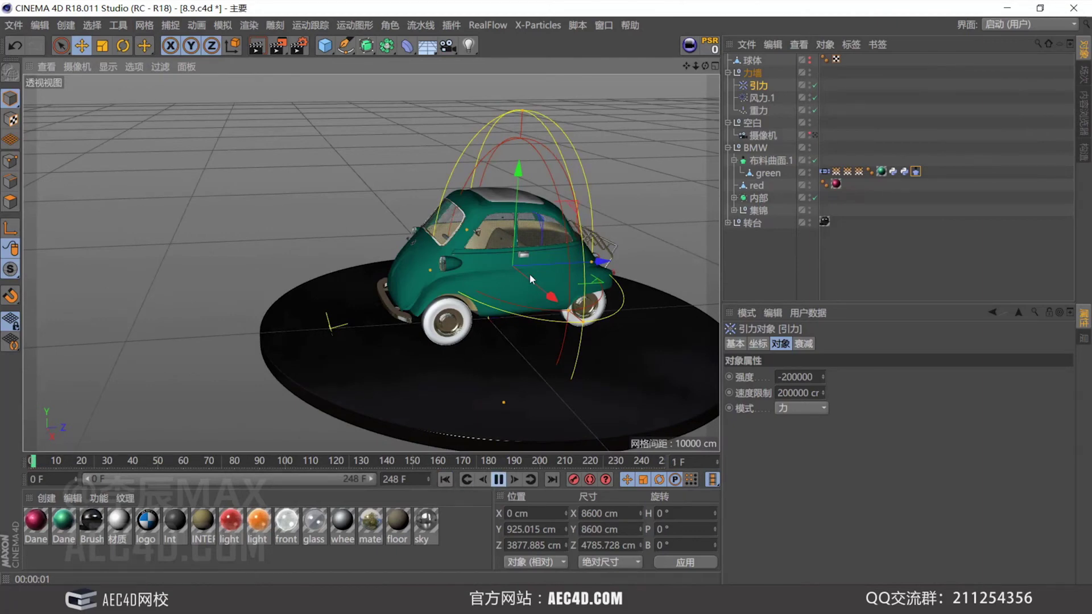
click(490, 275)
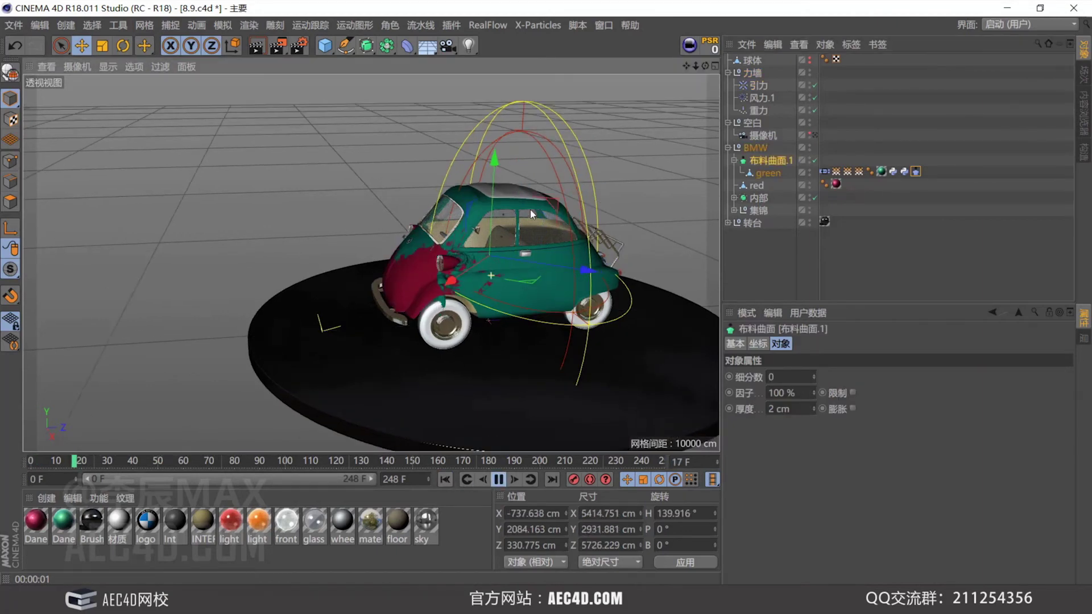
scroll(543, 185, up, 5)
scroll(543, 186, up, 3)
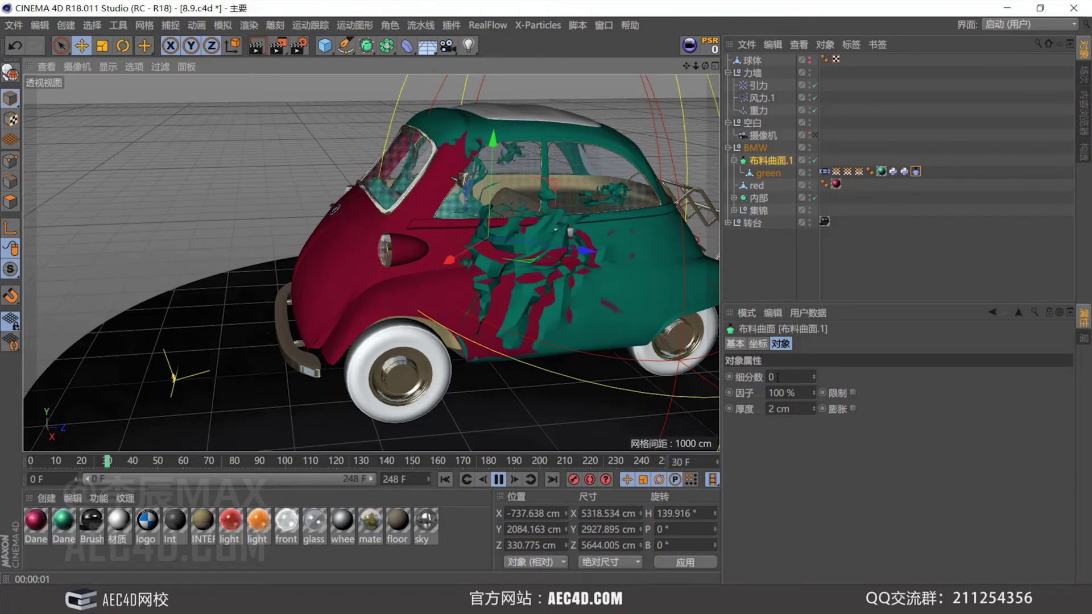
click(498, 480)
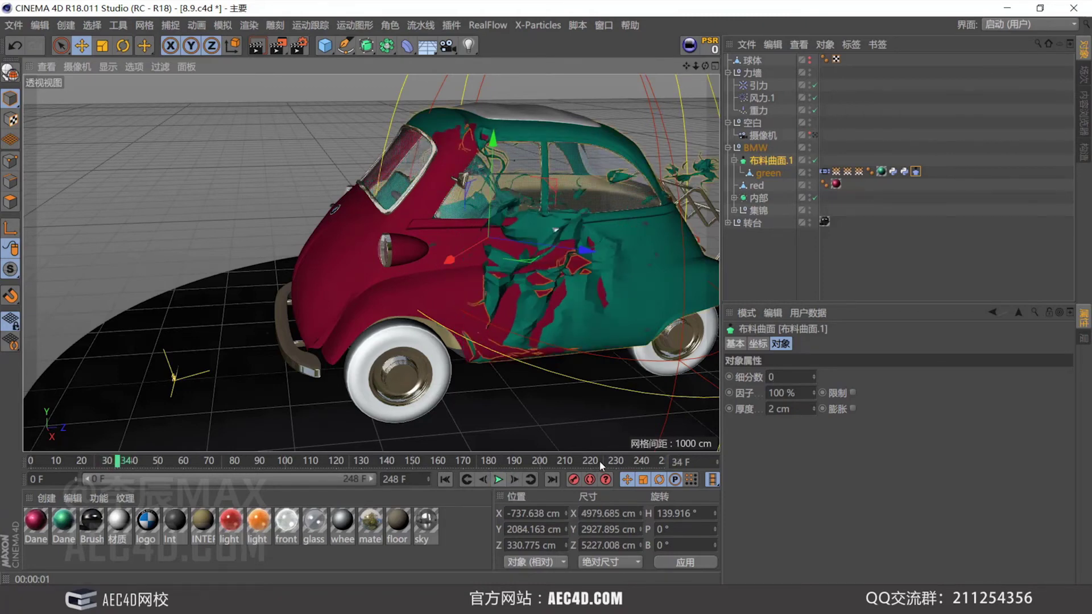
Display the mesh lines in the viewport and try a subdivision of 2 on the cloth surface 布料曲面.1.
key(n)
key(b)
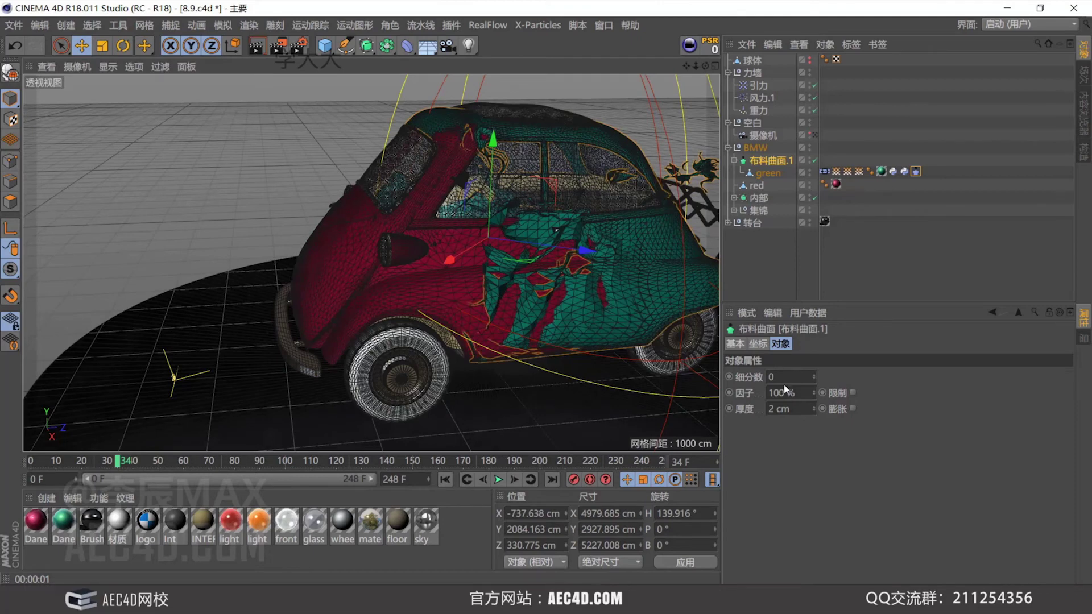
text(2)
key(Return)
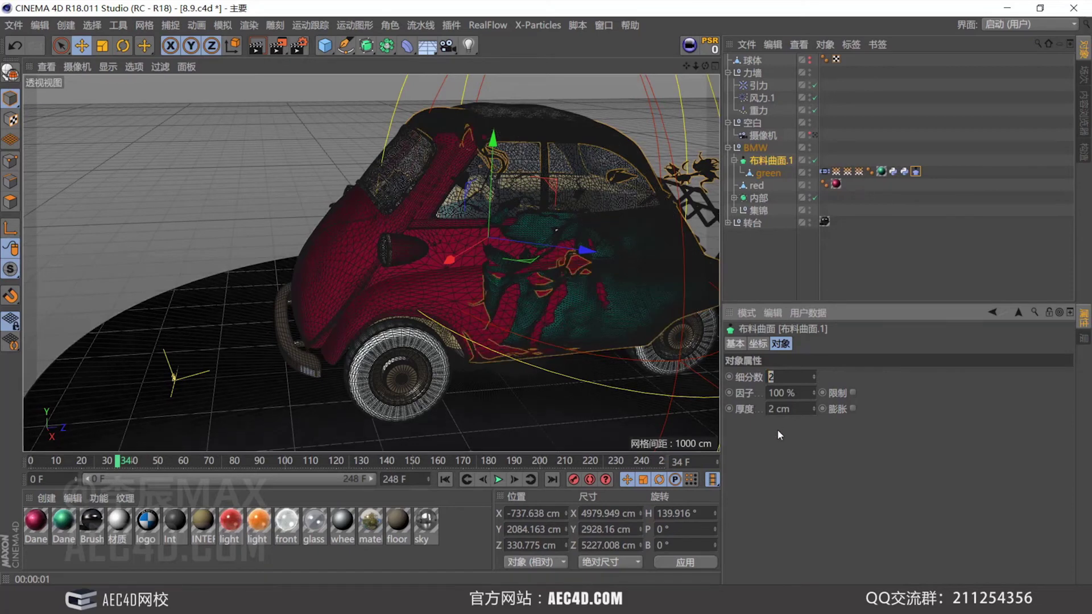
Return to frame 0, hide the mesh lines and play the simulation to frame 97, examining how the green shell blows off the car.
click(444, 480)
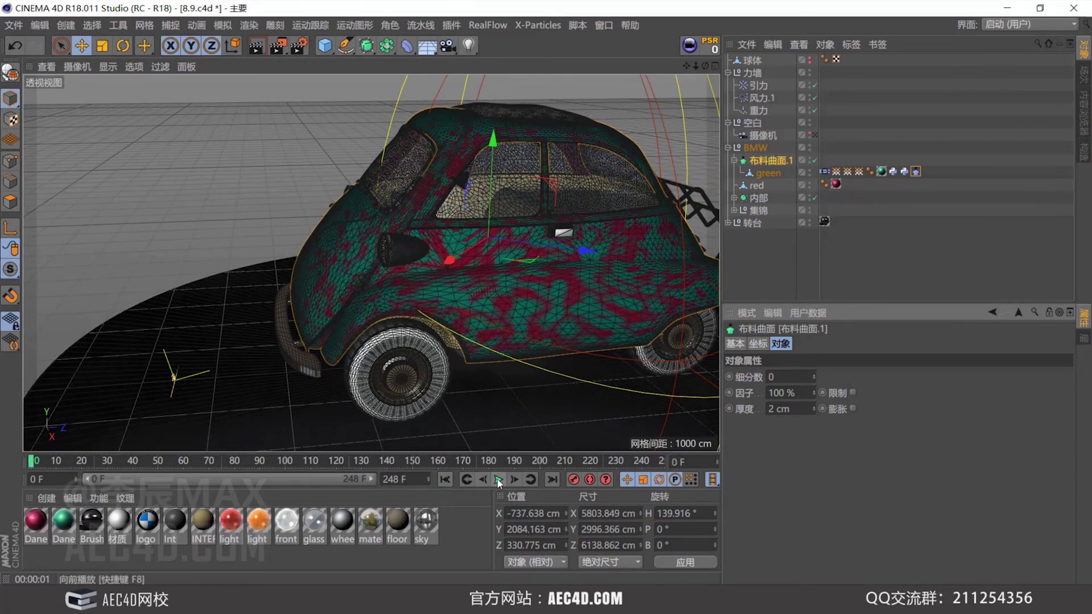
key(n)
key(a)
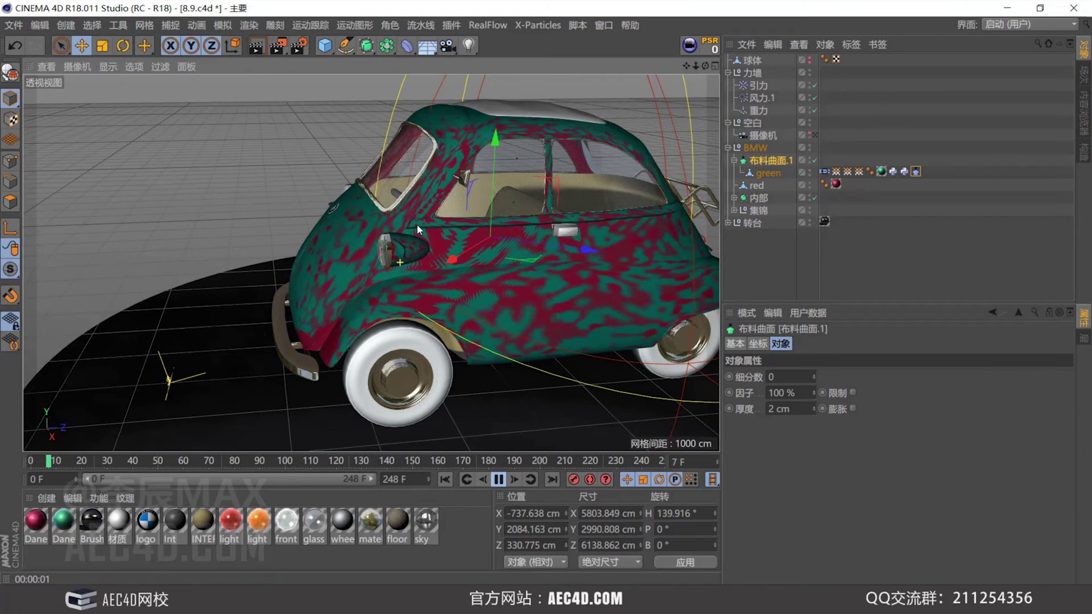
scroll(404, 245, up, 2)
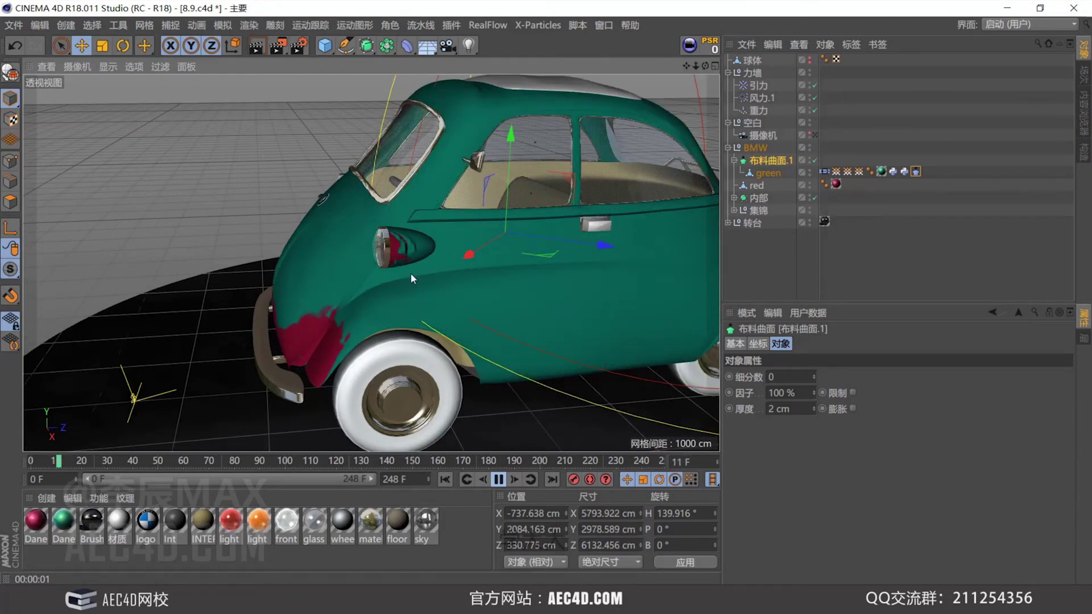
scroll(377, 288, up, 2)
scroll(368, 294, up, 1)
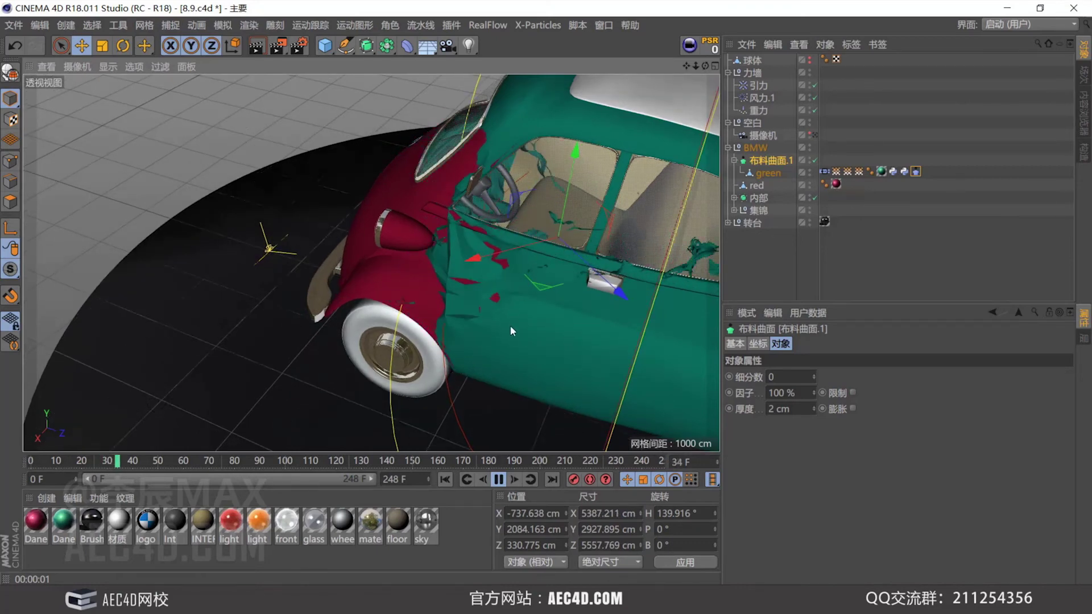
alt+drag(510, 333, 358, 333)
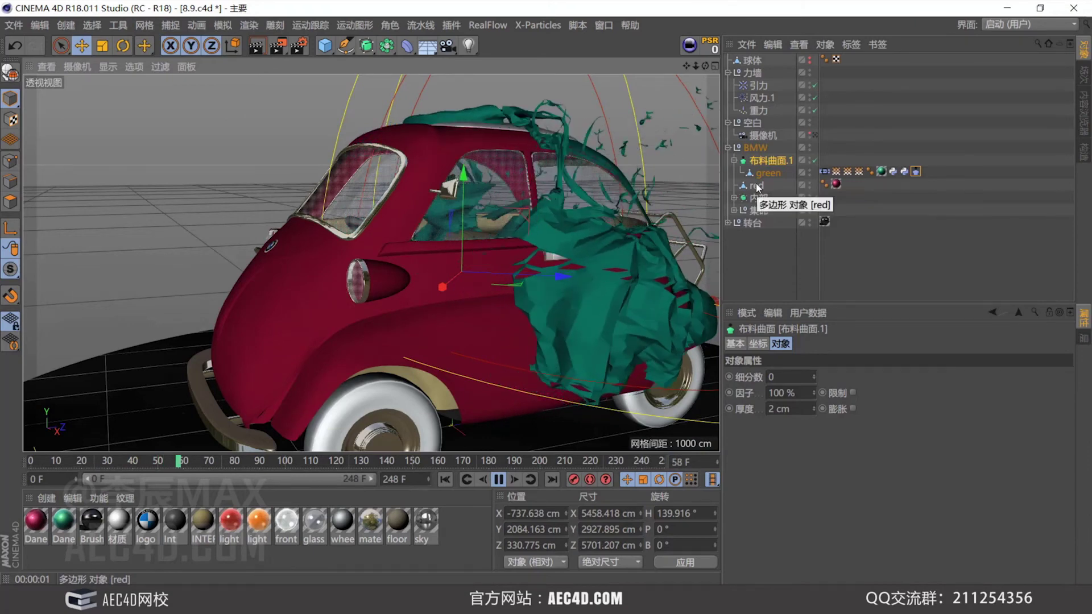
scroll(482, 414, down, 8)
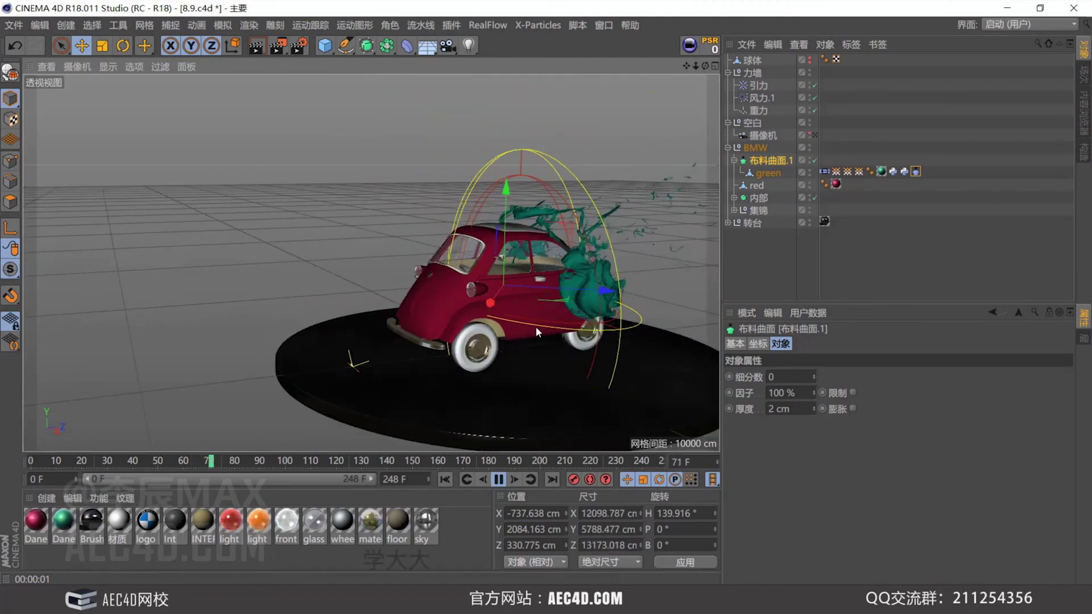
alt+middle_drag(534, 326, 465, 329)
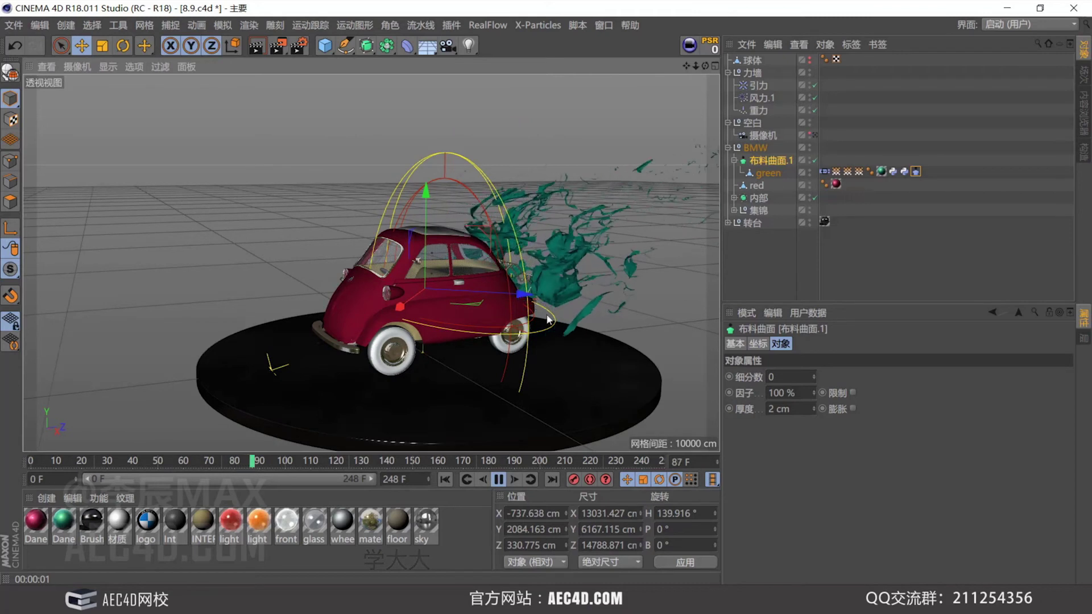
click(498, 478)
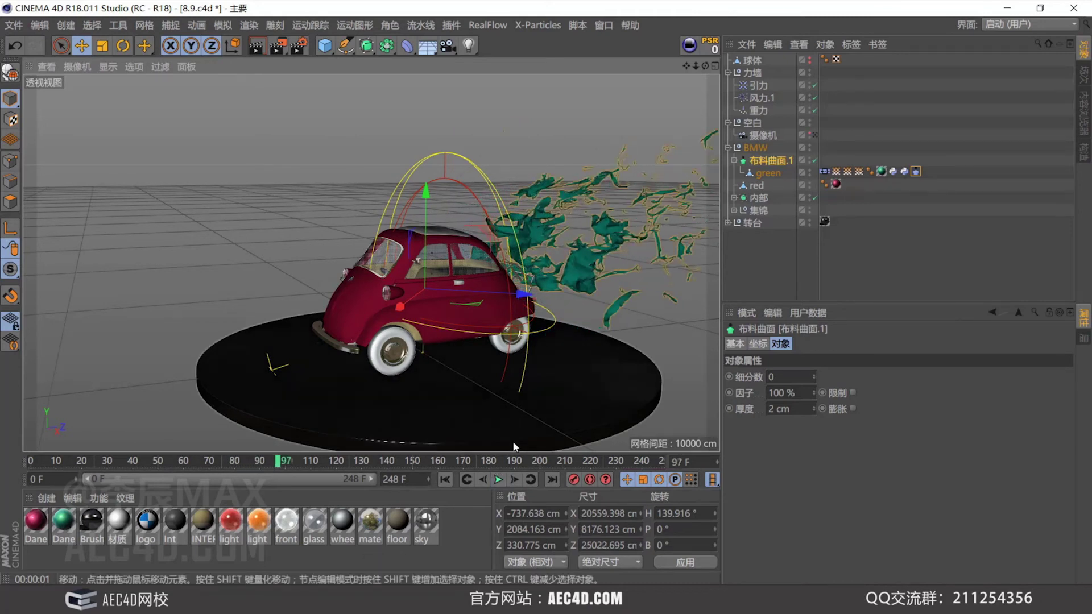
Add a cloth collider tag (布料碰撞器) to the red body object in the BMW group.
mouse_move(414, 302)
alt+mouse_down()
mouse_move(447, 309)
mouse_move(413, 308)
alt+mouse_up()
scroll(413, 308, up, 5)
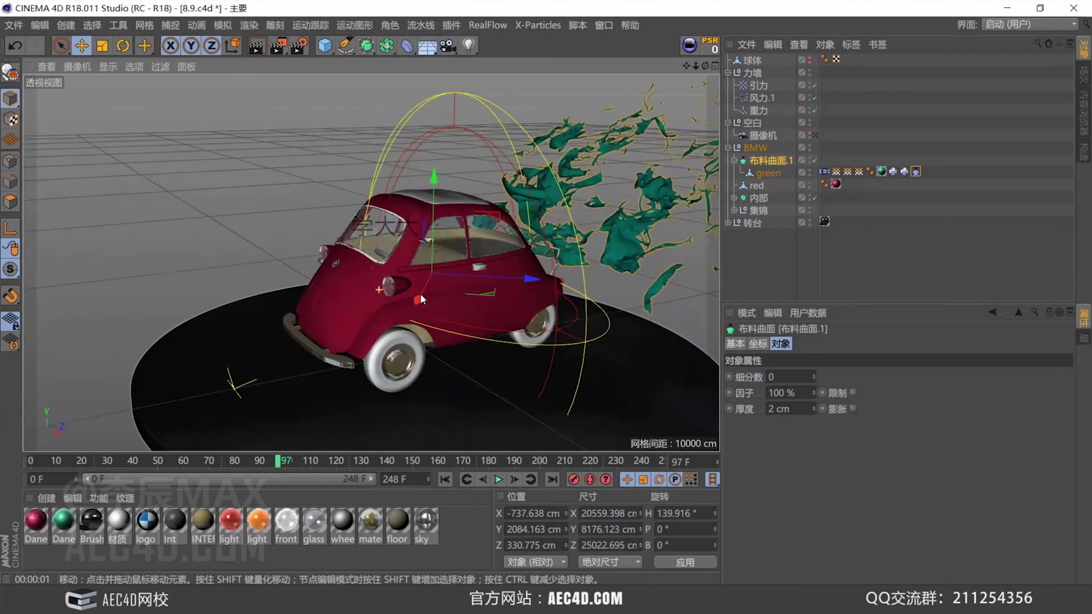
click(756, 174)
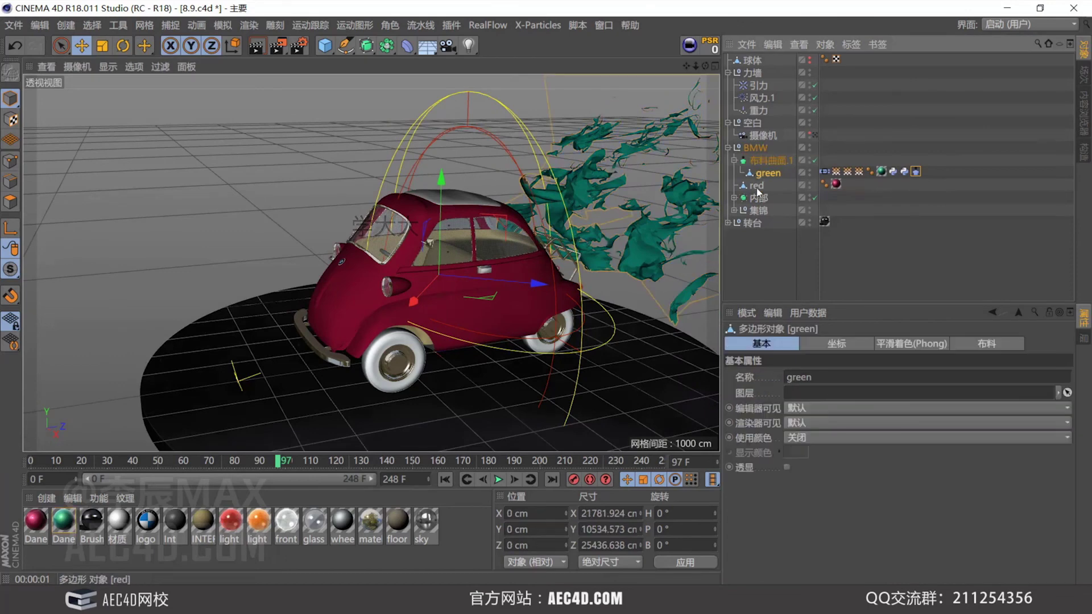
right_click(757, 191)
mouse_move(818, 192)
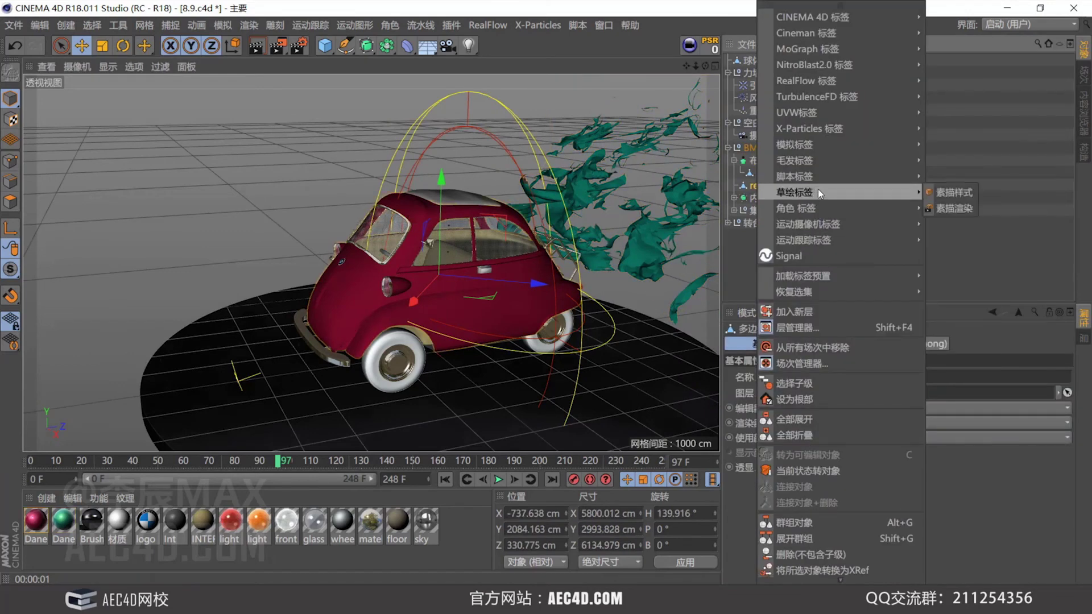
mouse_move(822, 153)
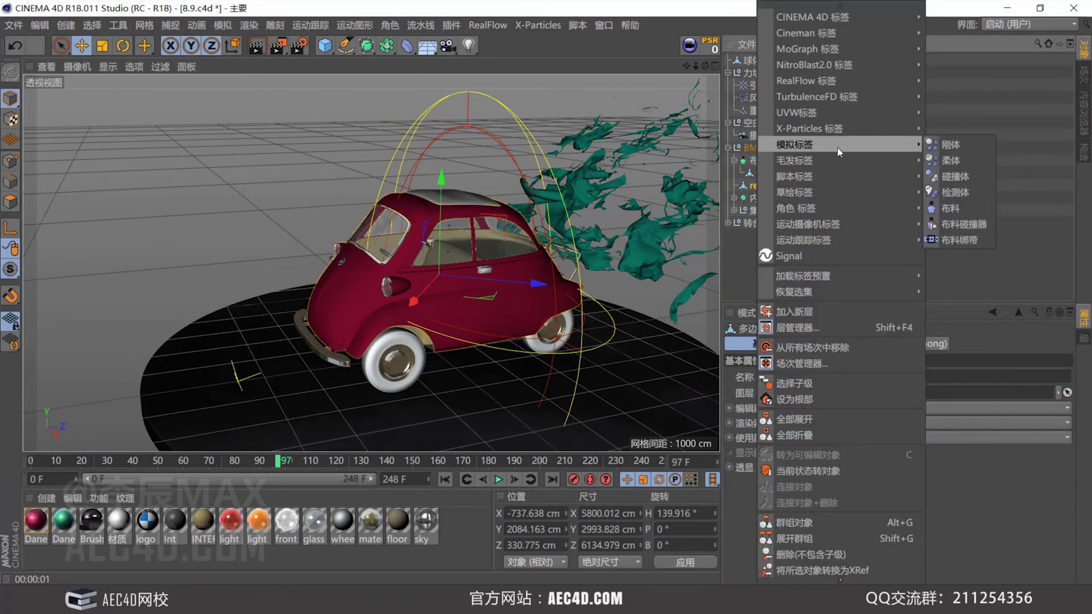
click(961, 227)
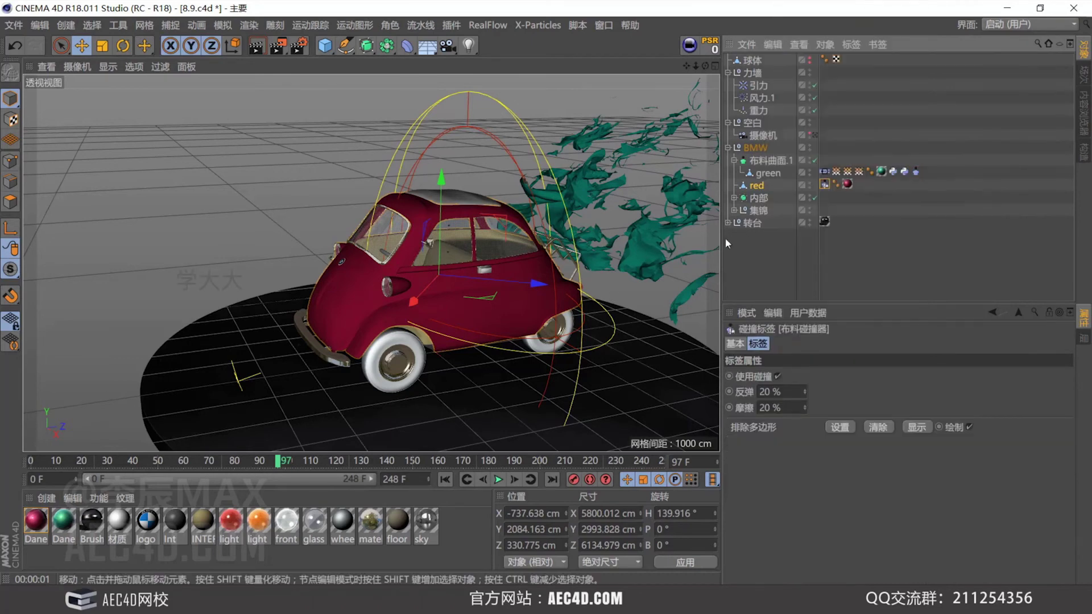
Return to frame 0 and turn off the subdivision surface 内部 in the BMW group.
alt+drag(390, 259, 381, 333)
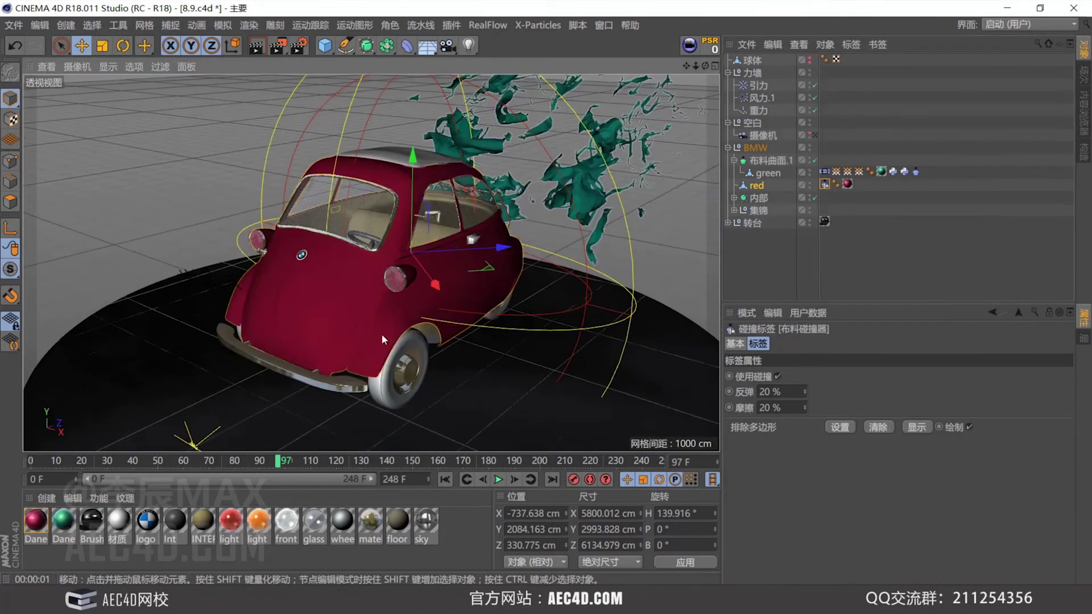
click(445, 480)
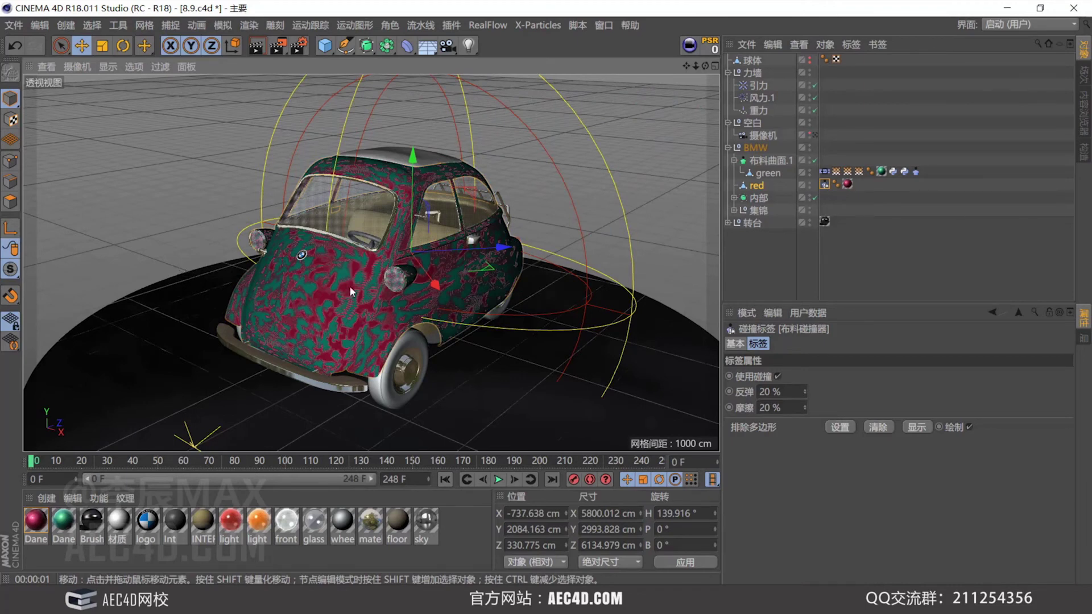
scroll(349, 286, up, 3)
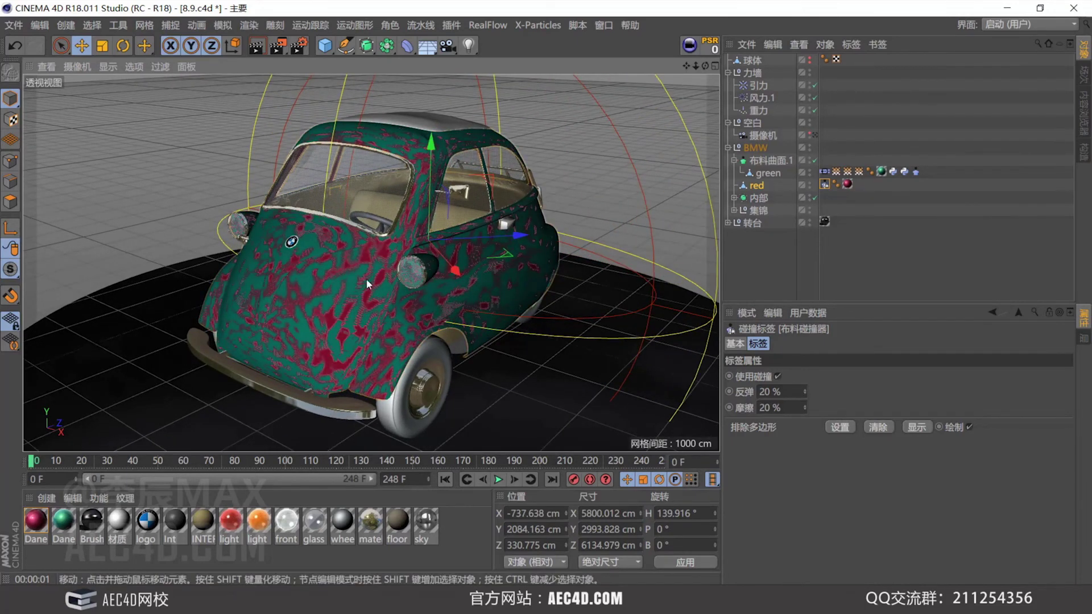
scroll(349, 291, up, 3)
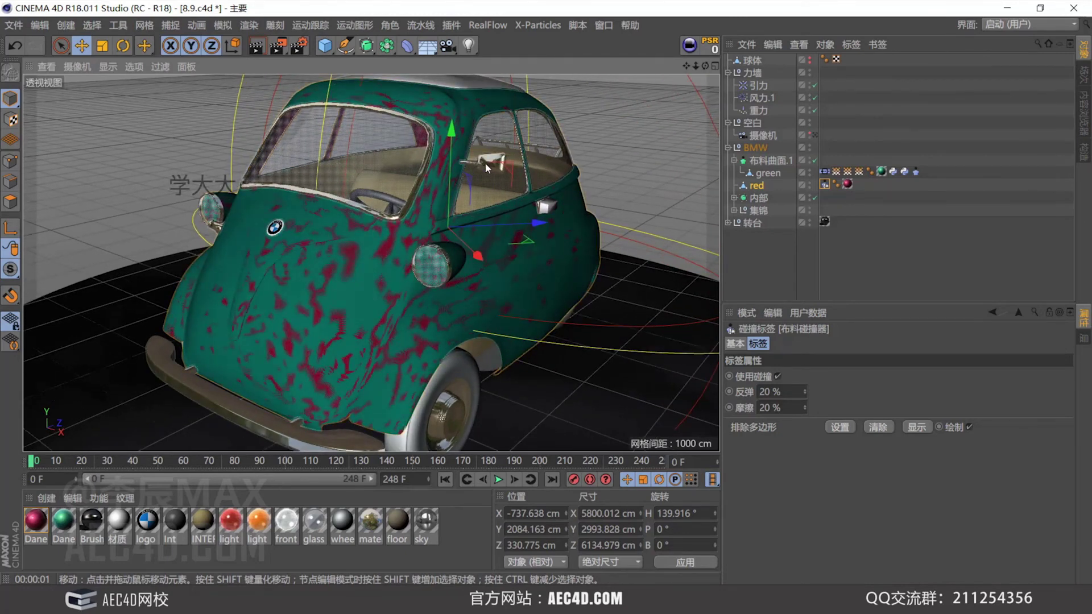
click(58, 48)
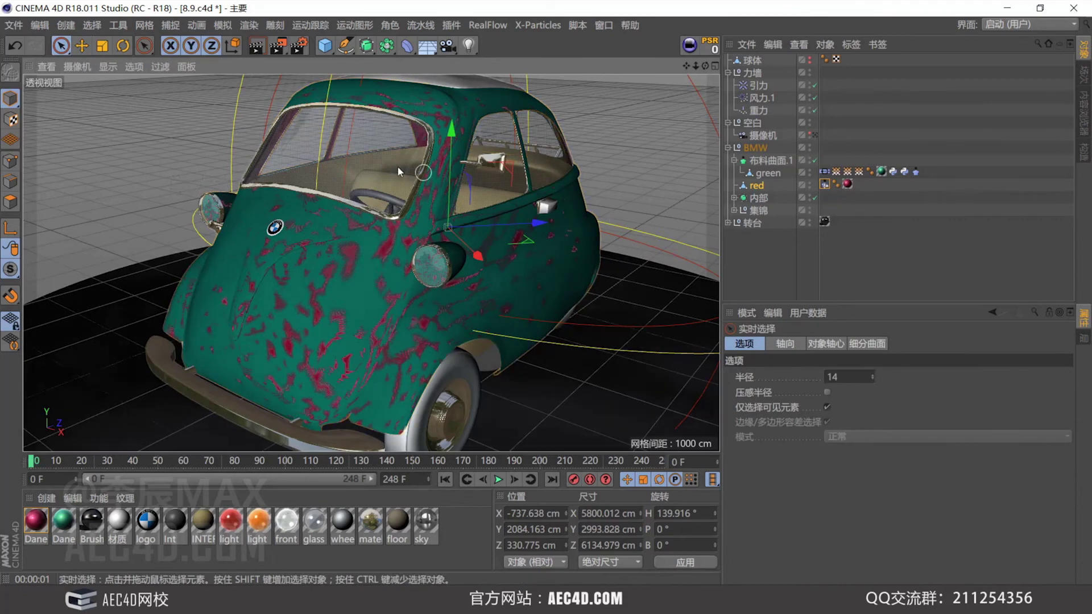
click(783, 197)
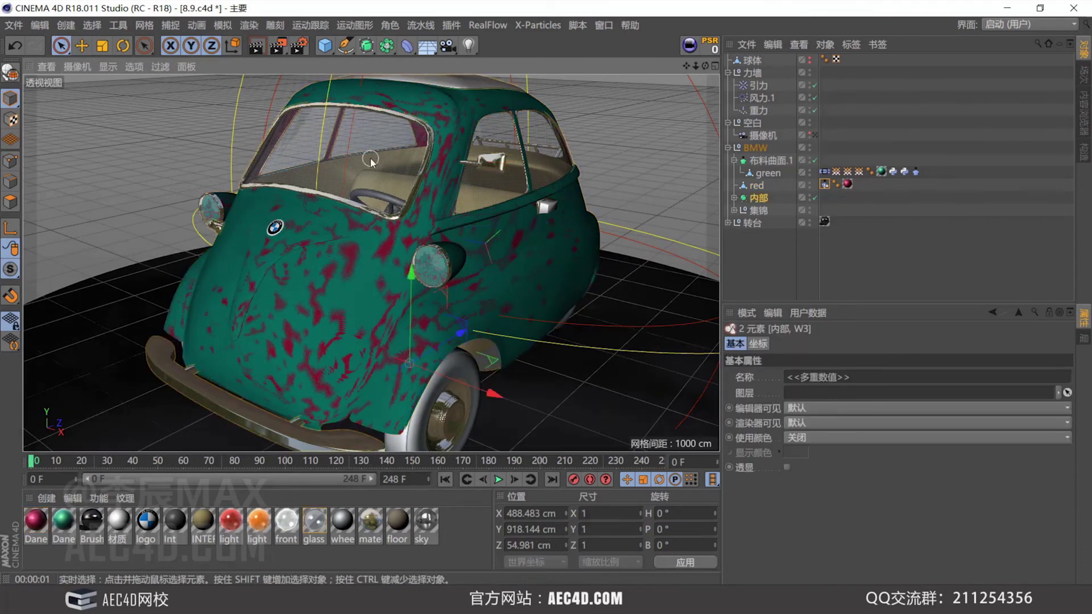
click(814, 197)
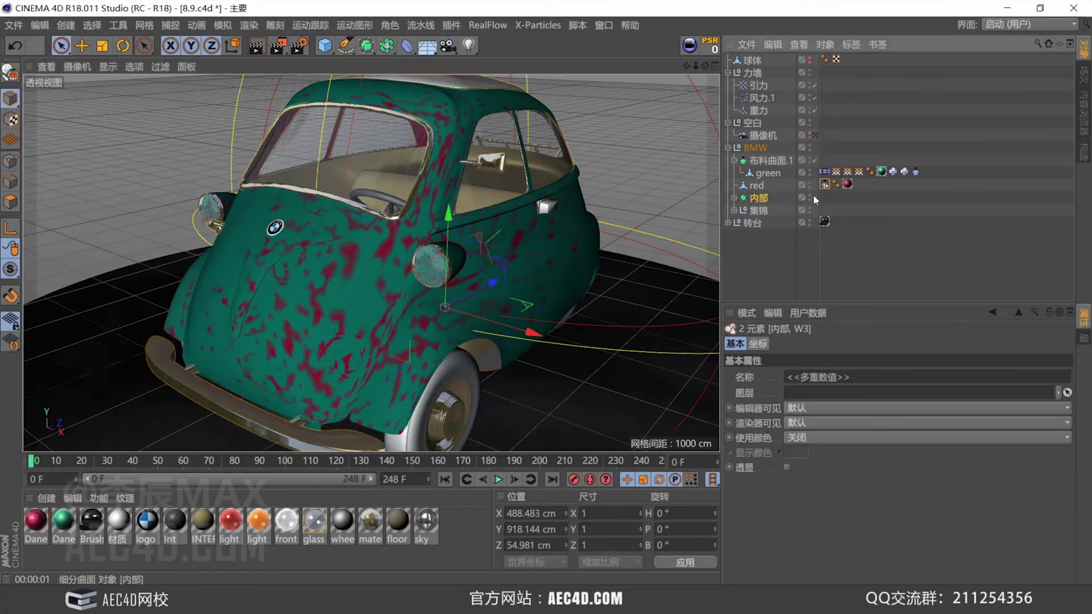
Locate the windshield W3 in the object hierarchy and add a cloth collider tag (布料碰撞器) to its parent group WINDOWS.
click(354, 150)
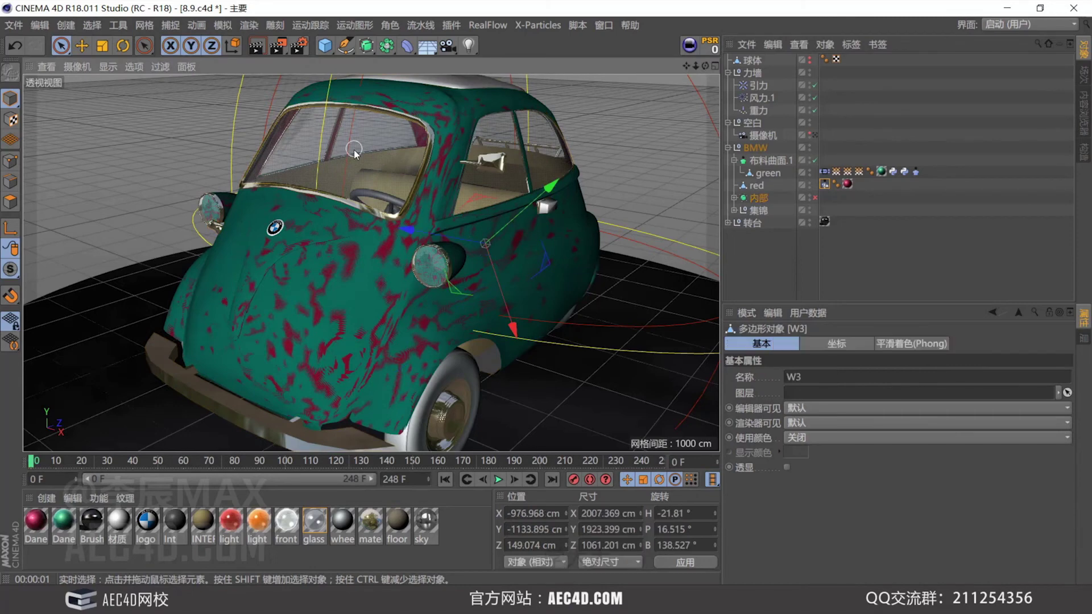
click(824, 44)
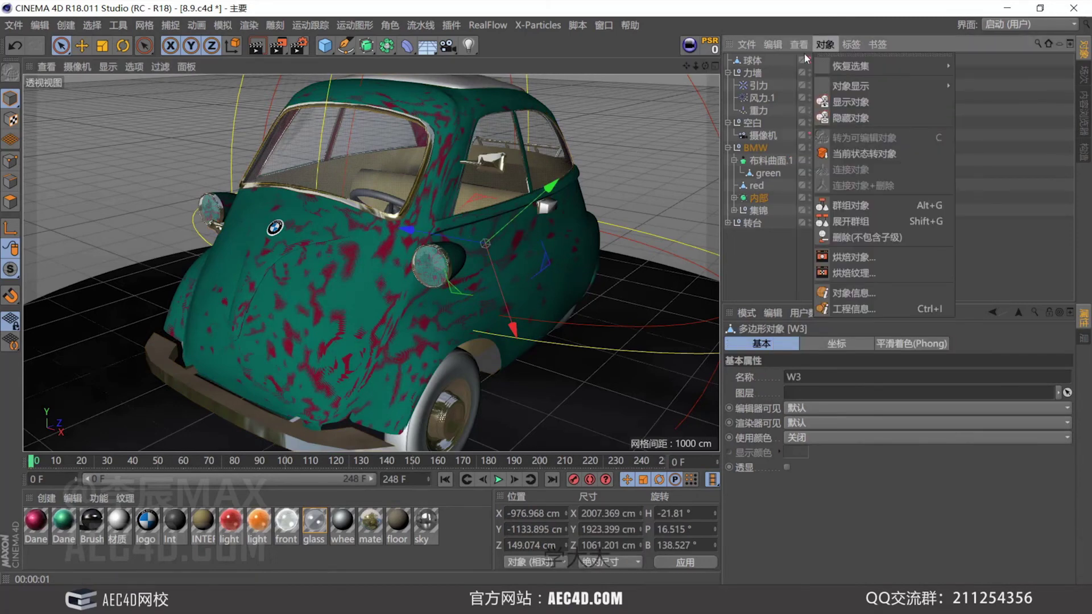
mouse_move(798, 44)
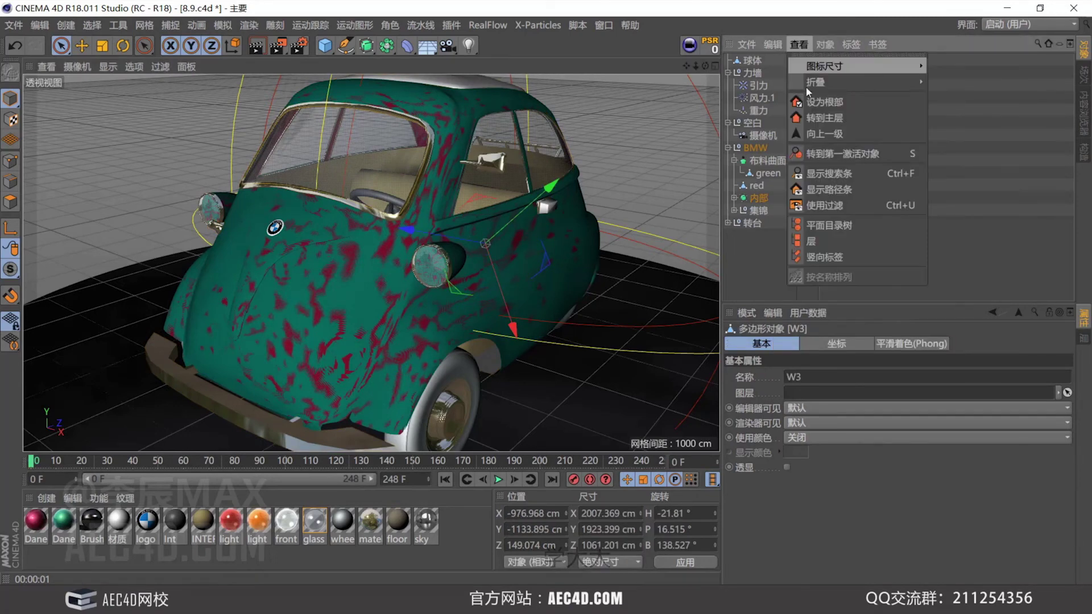
click(851, 161)
click(735, 198)
scroll(749, 244, down, 4)
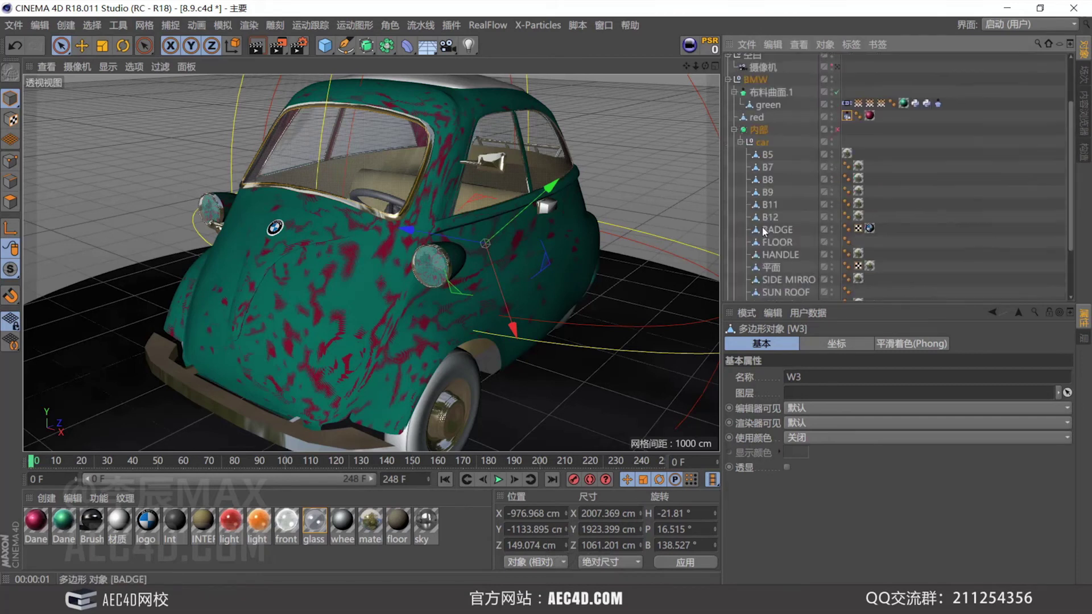
click(747, 257)
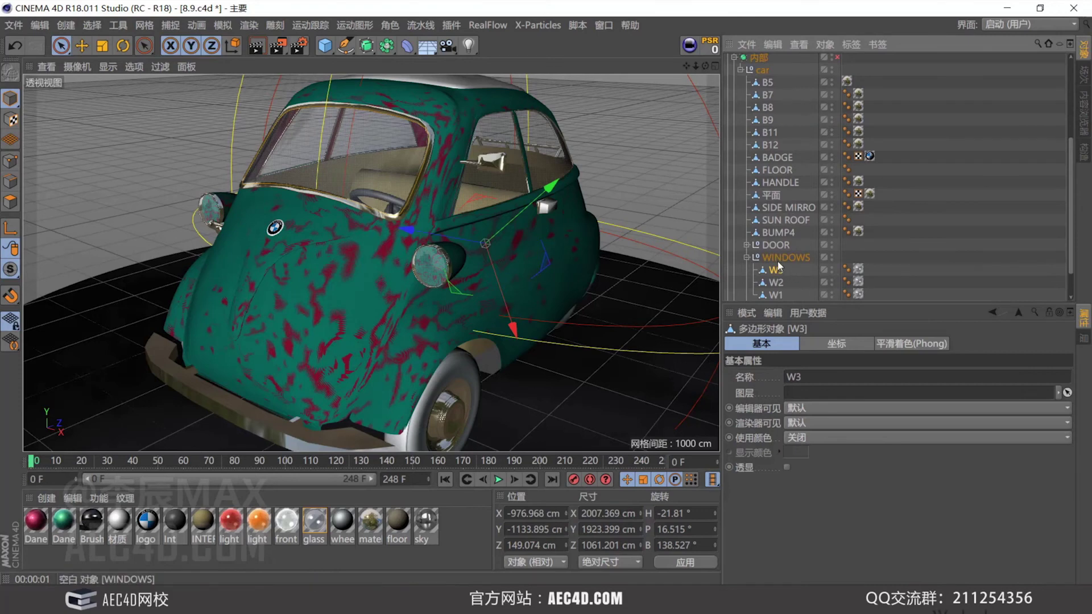
click(819, 257)
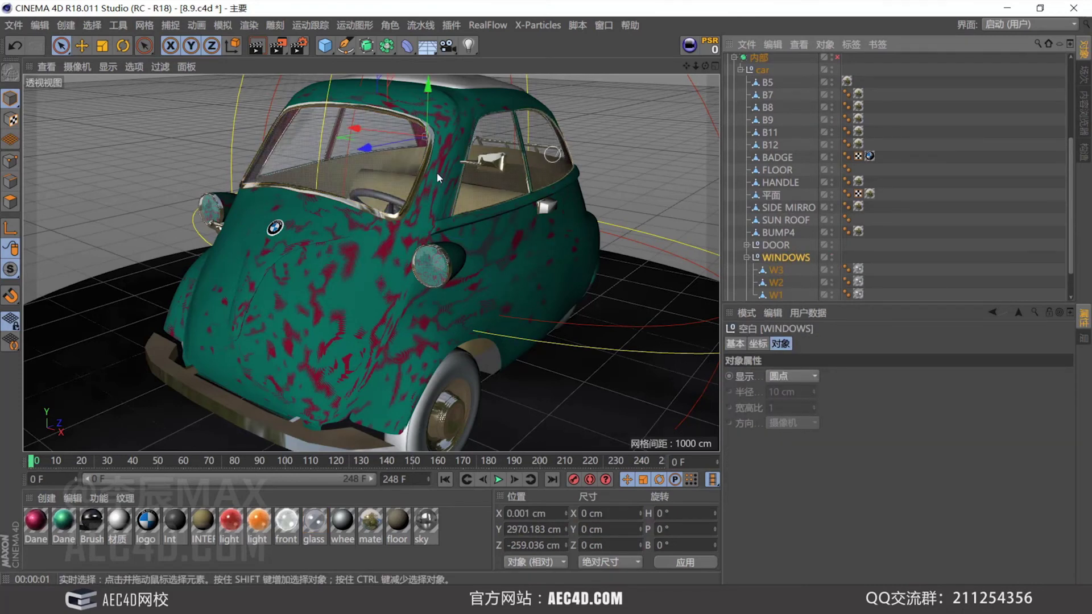
alt+drag(436, 173, 705, 228)
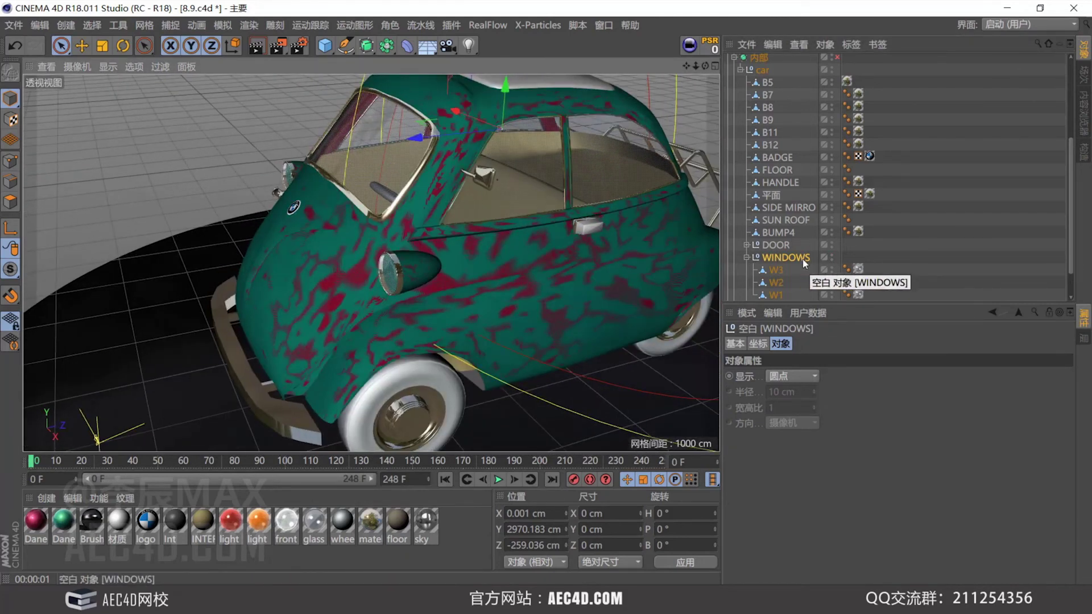
right_click(804, 261)
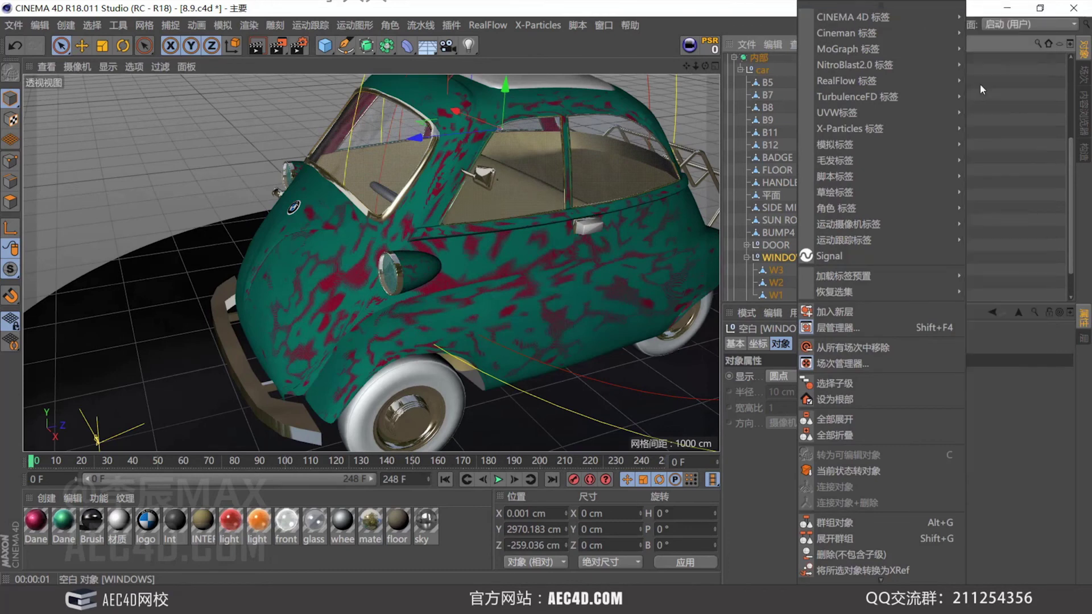
mouse_move(944, 144)
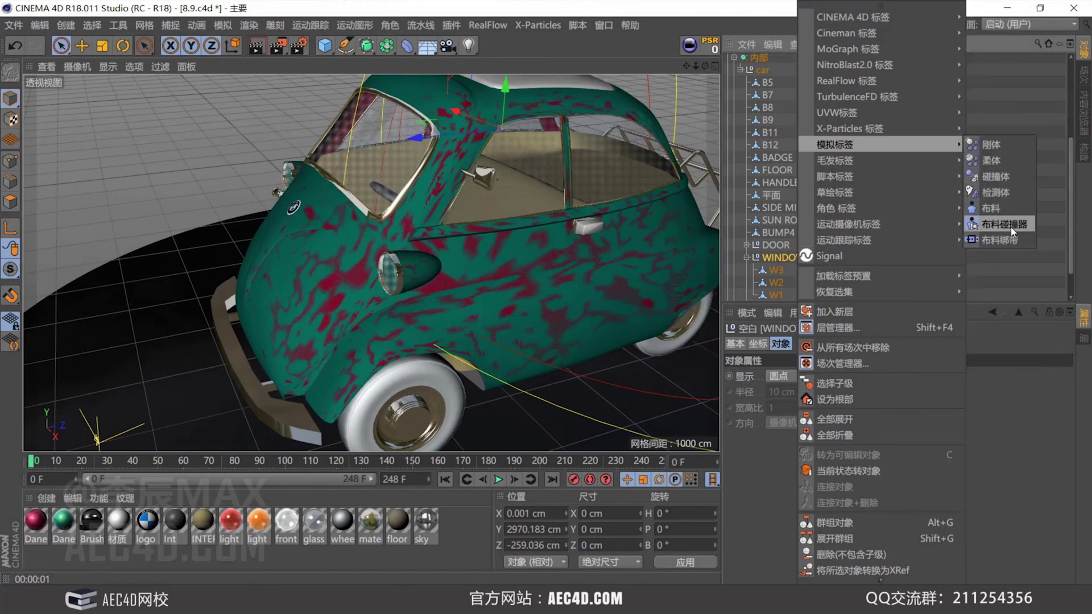
click(1004, 224)
Pick the windshield frame D3 on the car and add a cloth collider tag (布料碰撞器) to its parent group DOOR.
scroll(365, 198, up, 6)
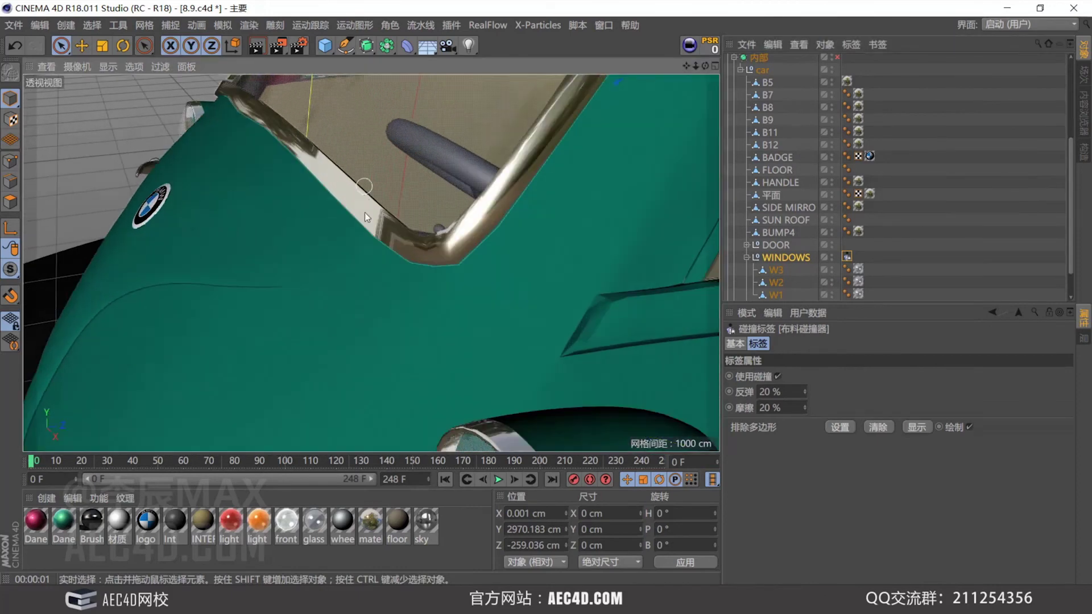
scroll(366, 214, up, 3)
click(388, 223)
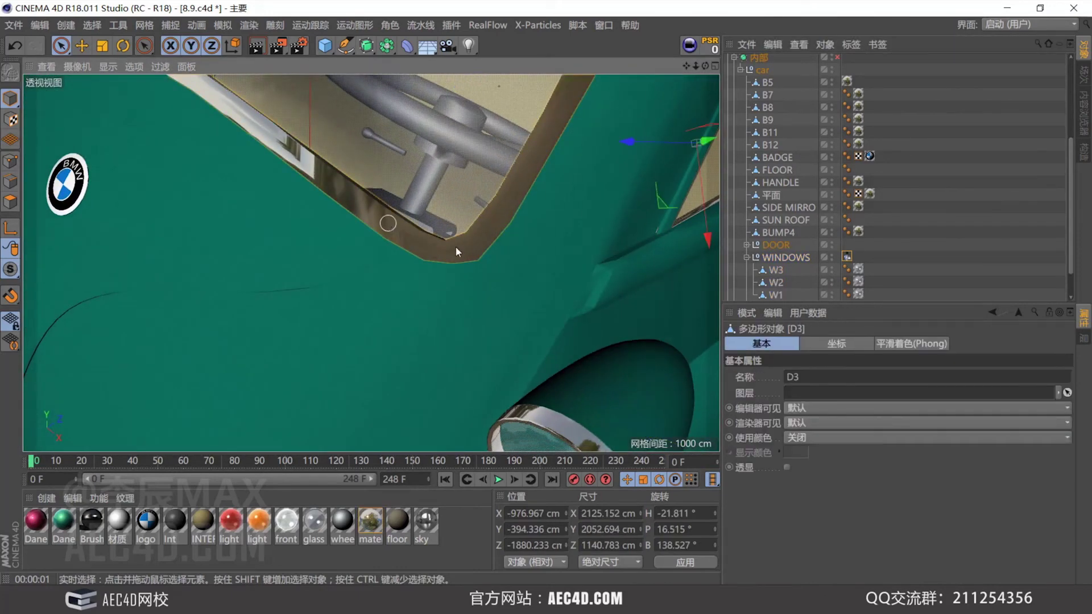
click(747, 245)
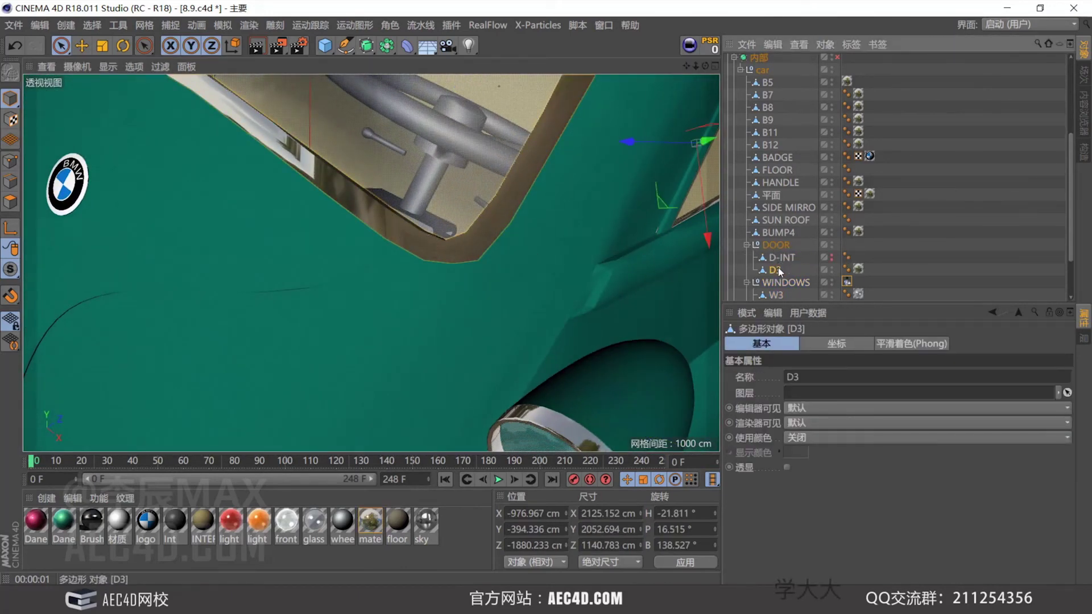
right_click(782, 248)
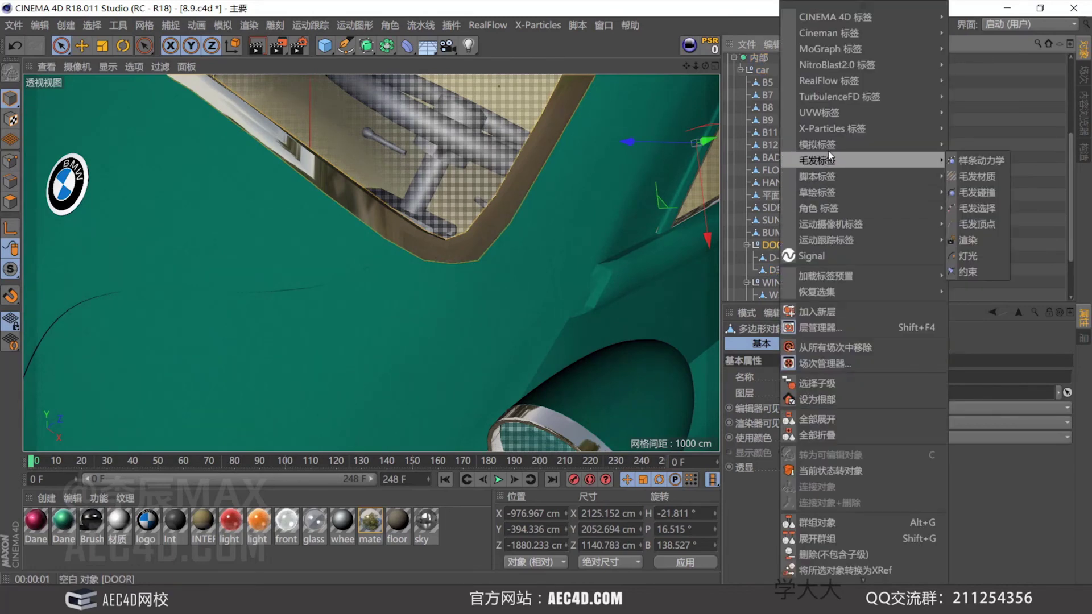
mouse_move(872, 143)
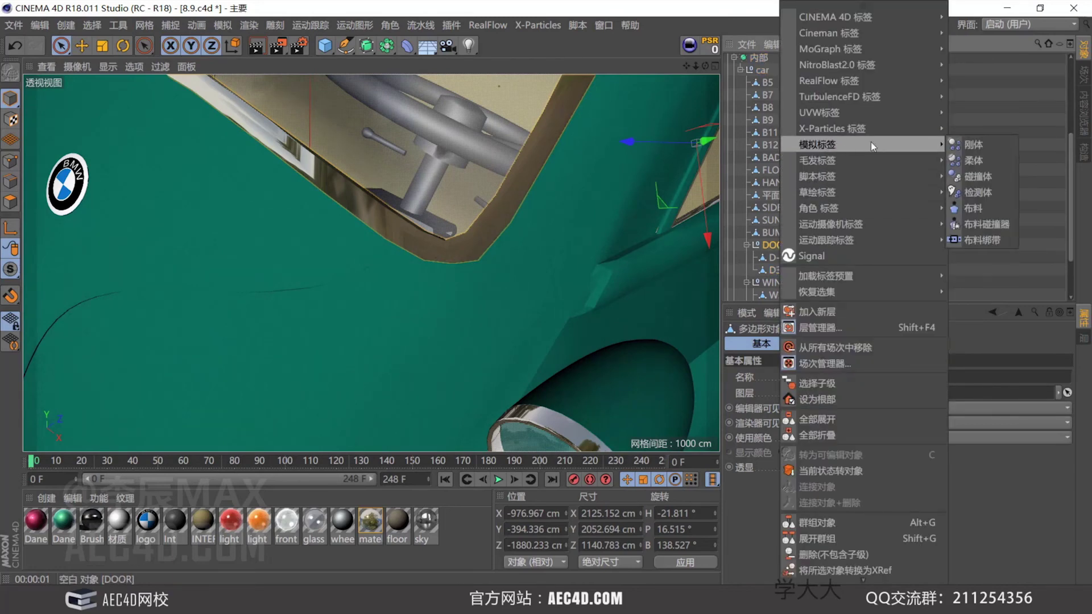
click(990, 226)
Hide the cloth surface 布料曲面.1 in the viewport to expose the red car body.
alt+drag(520, 220, 459, 244)
scroll(459, 260, up, 2)
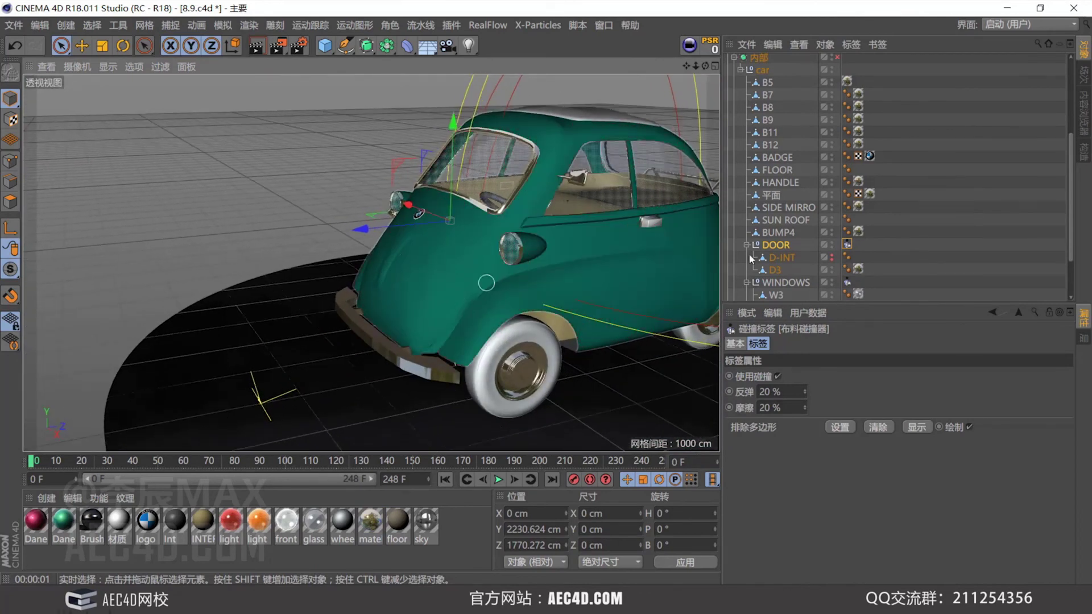
scroll(783, 128, up, 4)
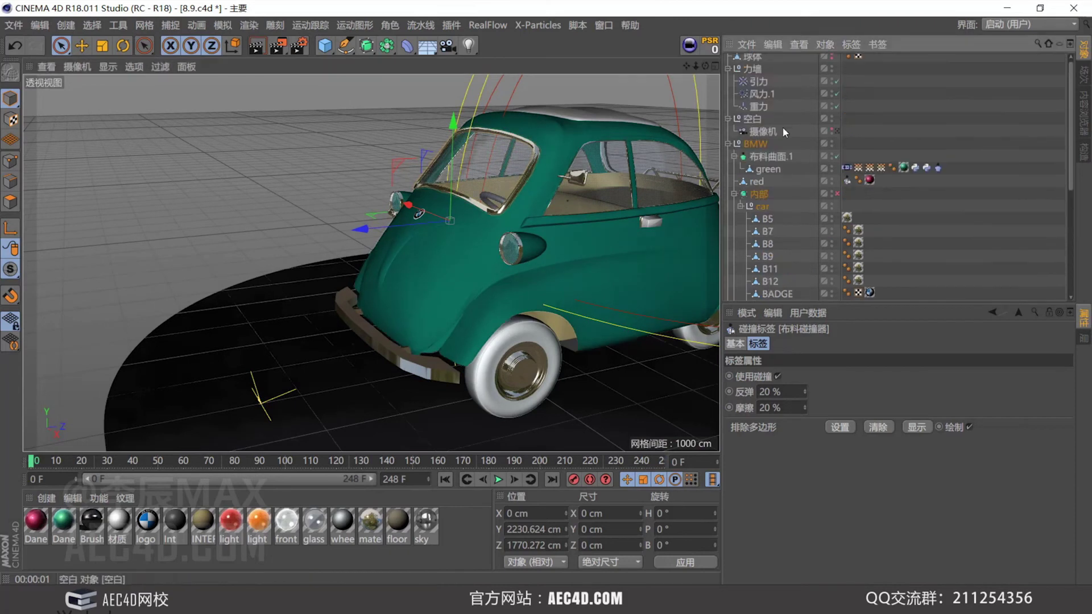
click(835, 157)
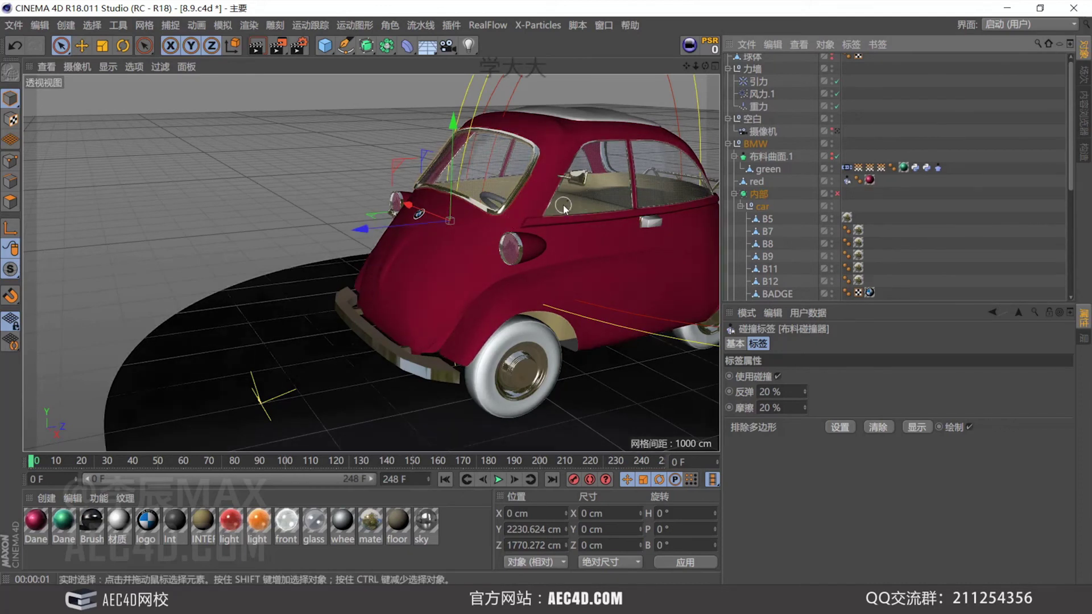
scroll(796, 241, down, 3)
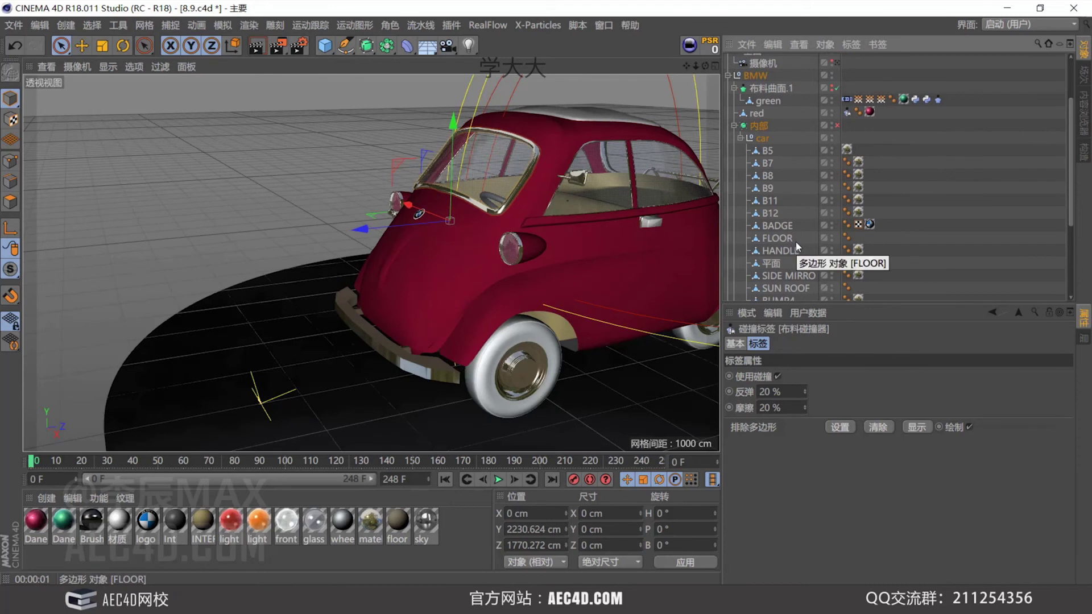
scroll(797, 241, up, 3)
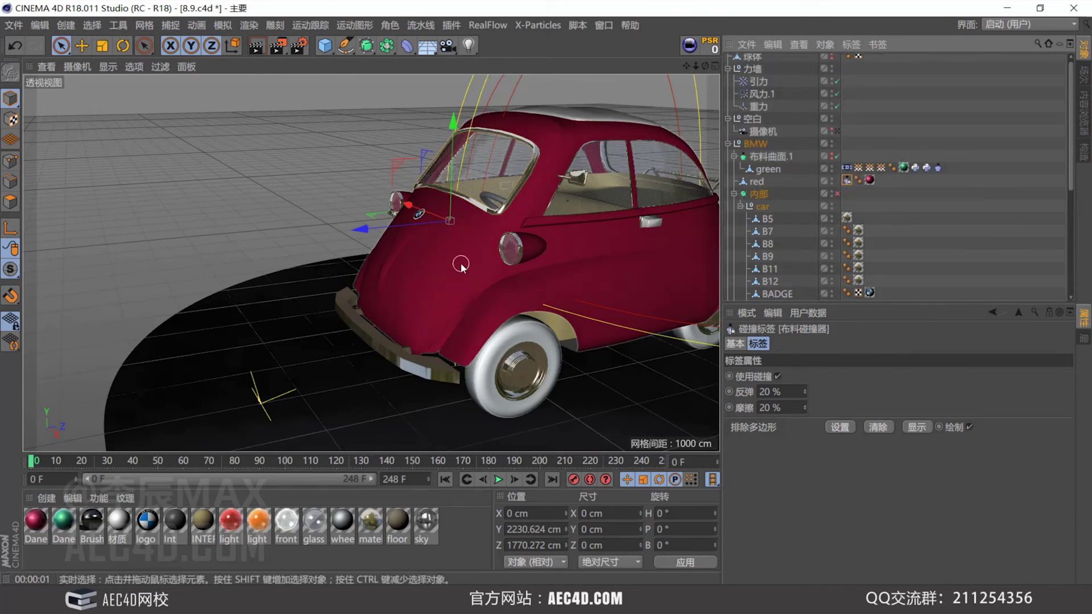
Delete the cloth collider tags from the red body object and the DOOR group.
click(733, 194)
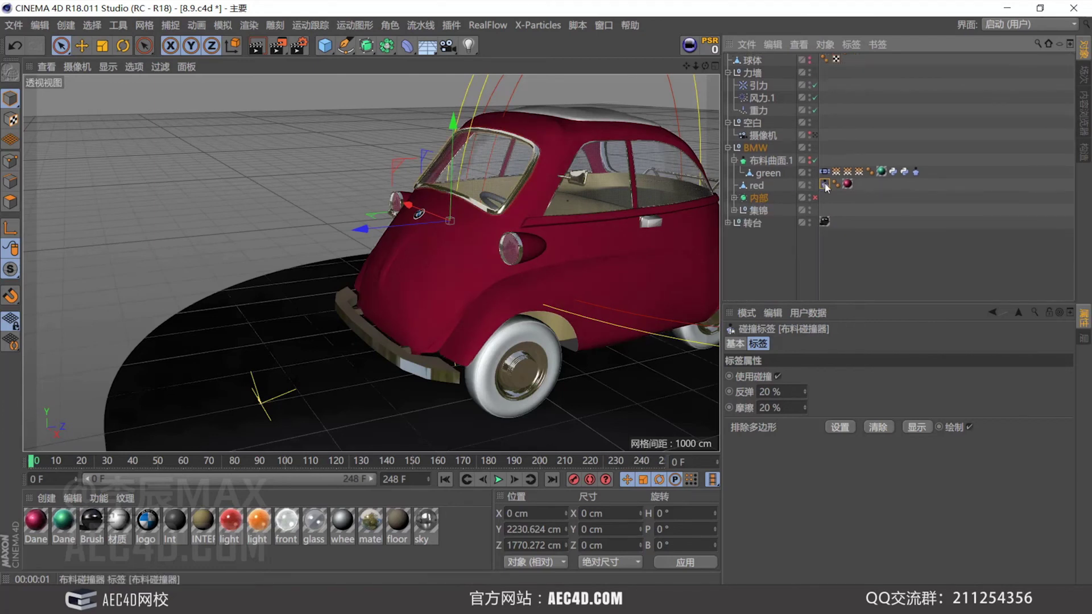
key(Delete)
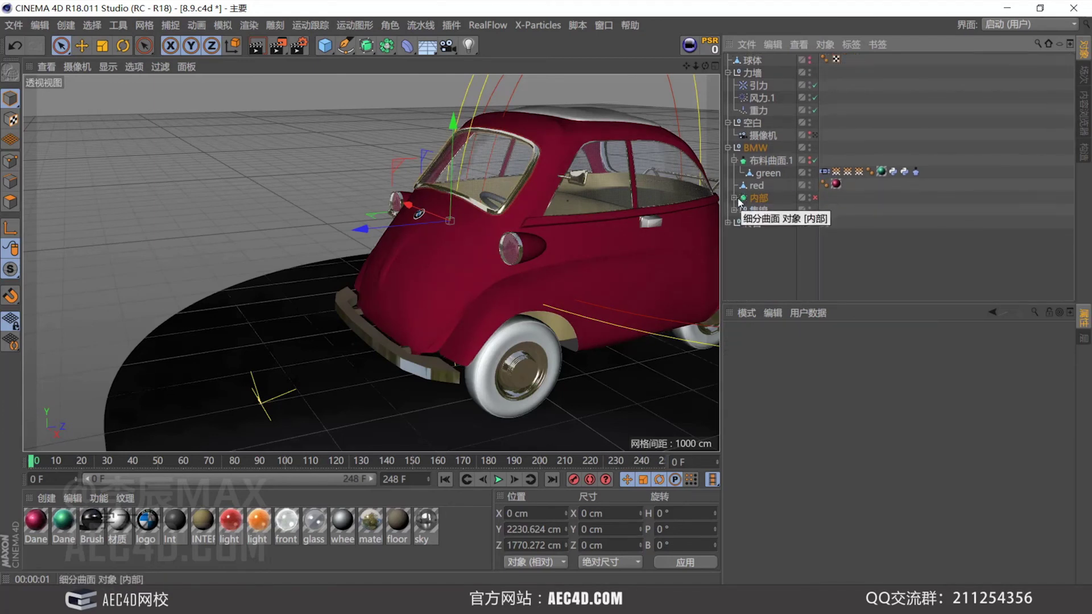
click(735, 198)
scroll(765, 249, down, 4)
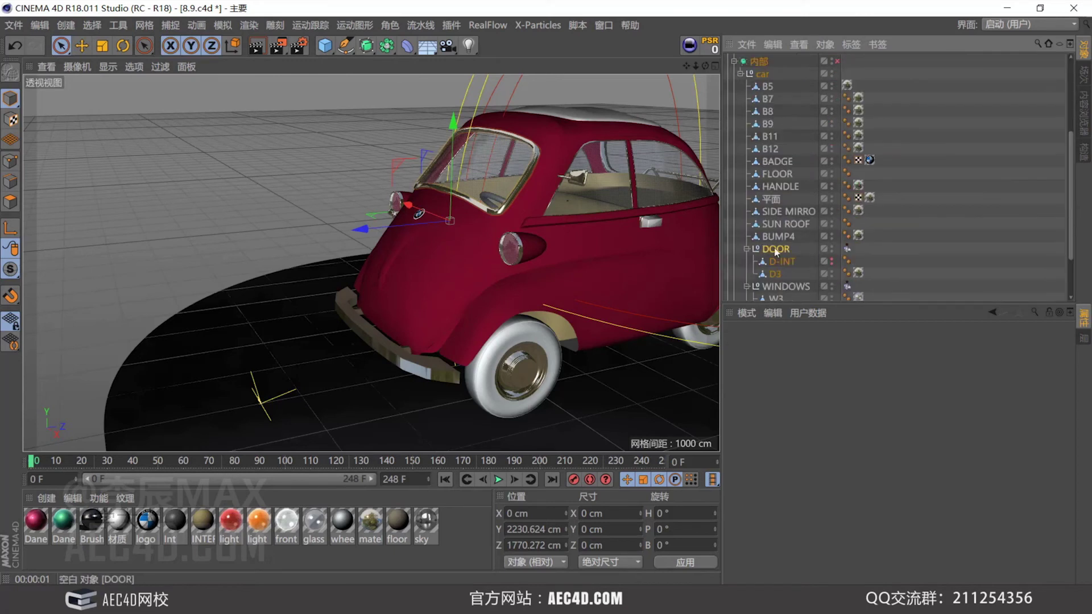
click(849, 251)
key(Delete)
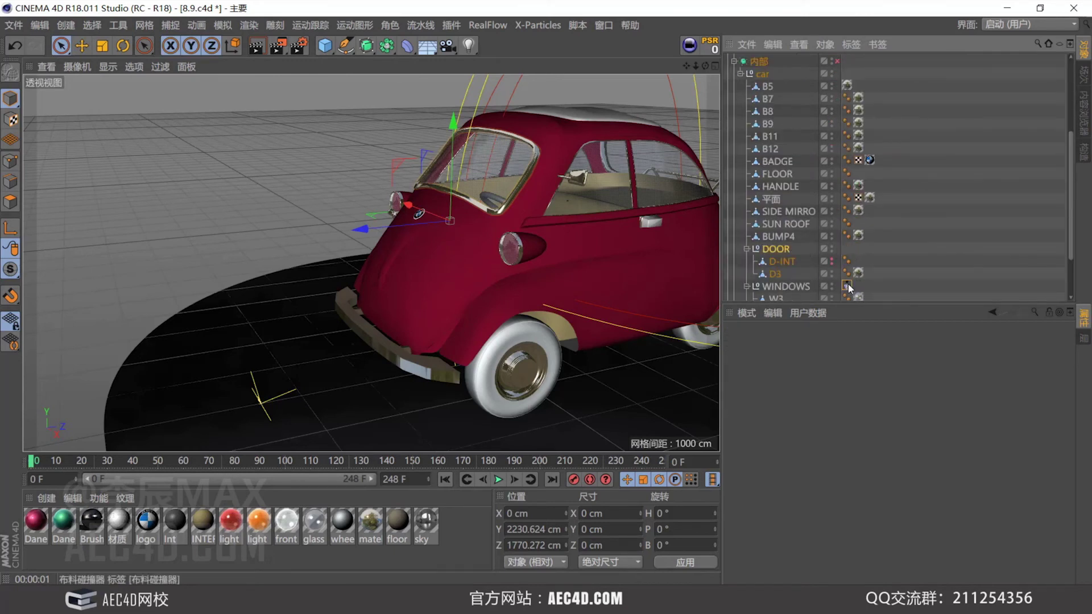
Delete the cloth collider tag from the WINDOWS group.
click(847, 285)
key(Delete)
scroll(535, 238, down, 3)
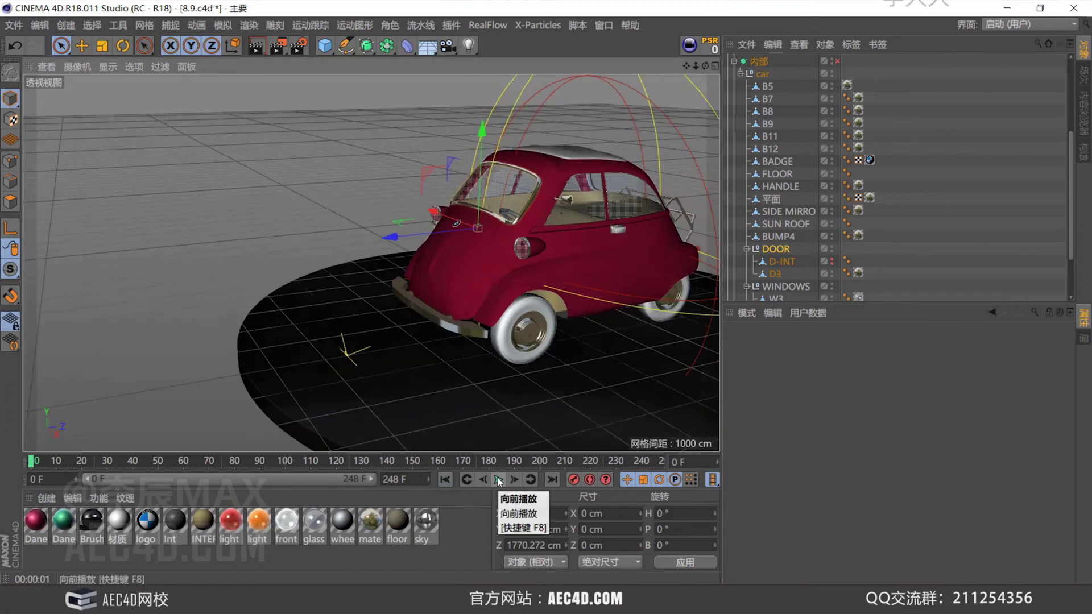
Show the cloth surface 布料曲面.1 in the viewport again and test-play the tearing simulation, returning to the first frame.
scroll(832, 155, up, 4)
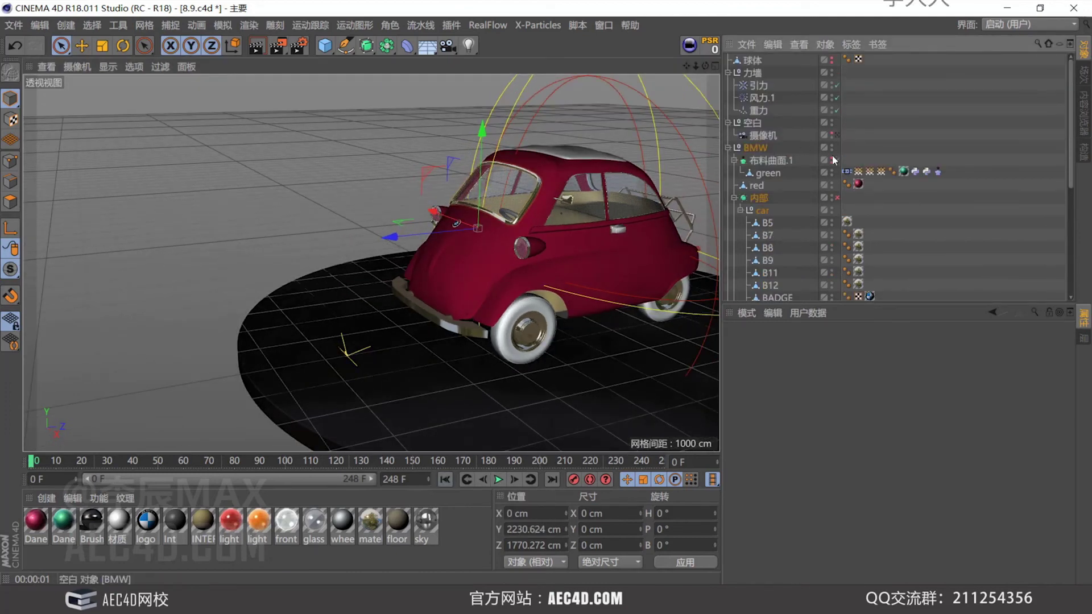
click(498, 479)
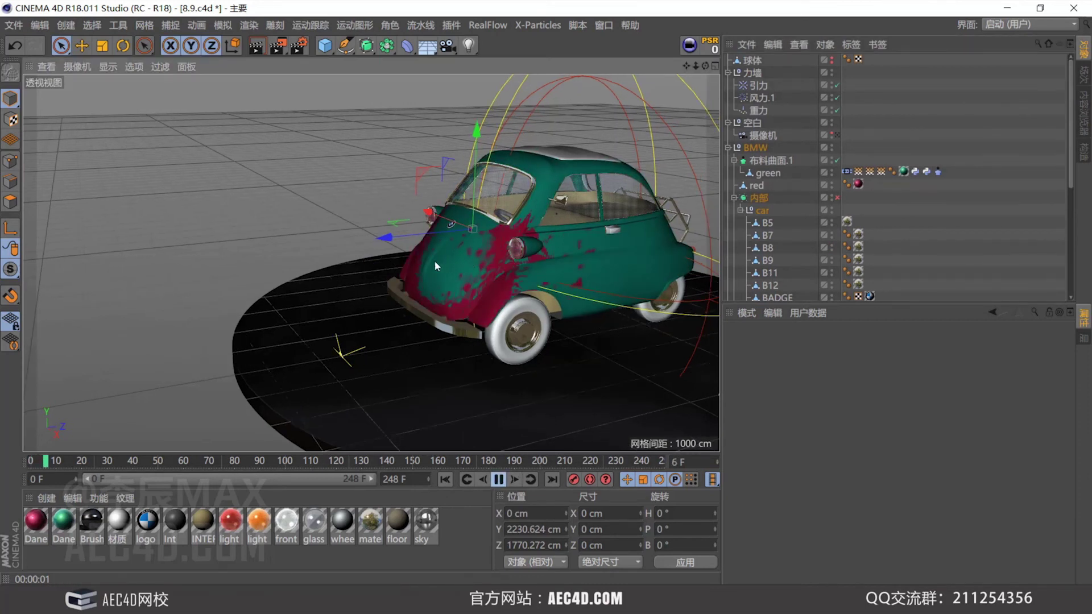
click(498, 479)
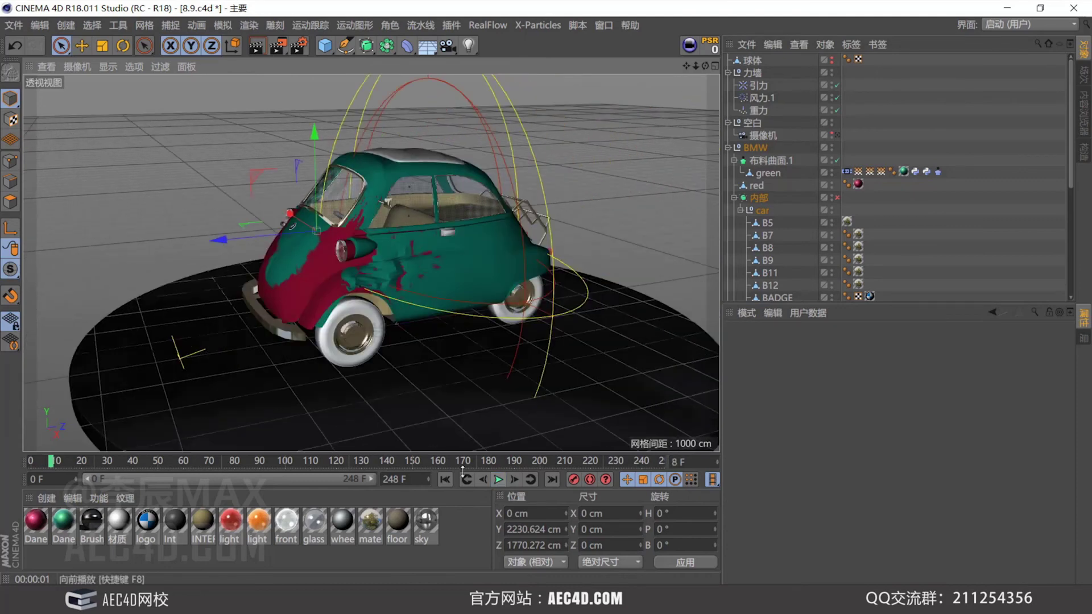
click(445, 480)
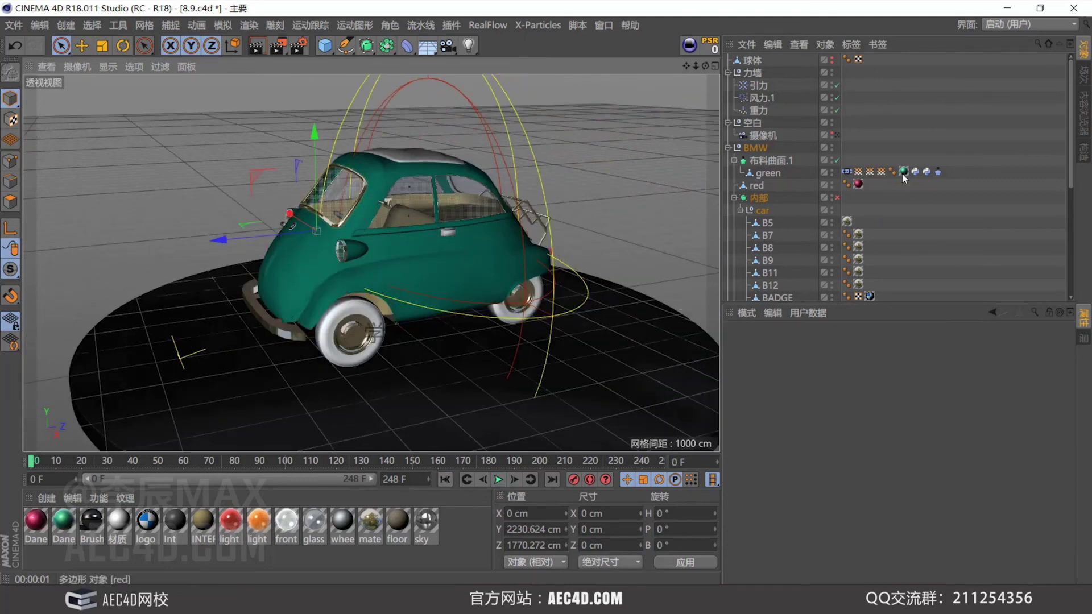
click(938, 172)
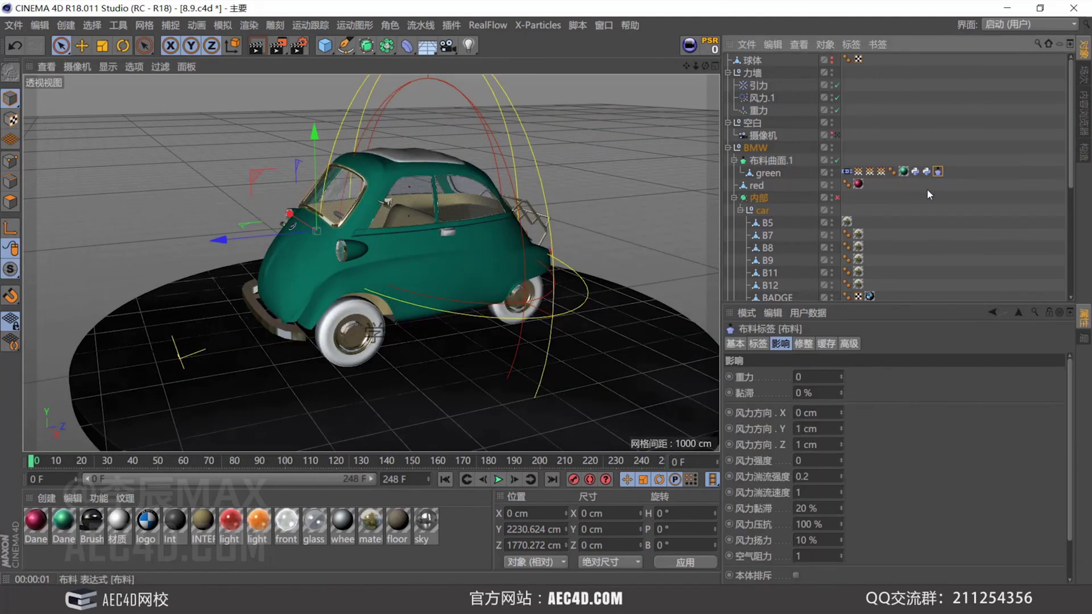
click(797, 345)
click(825, 345)
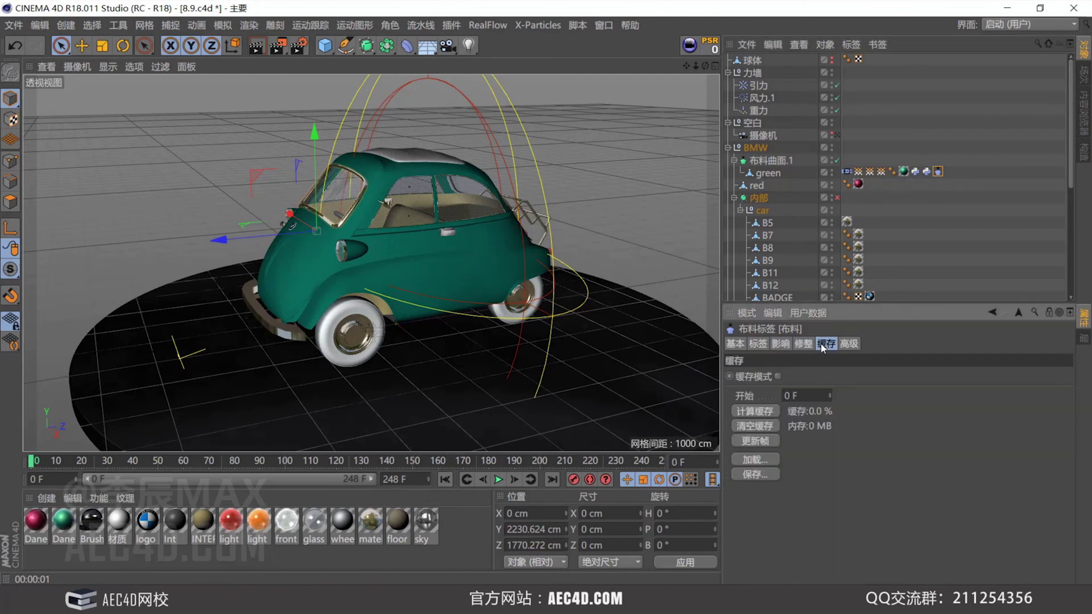
click(757, 411)
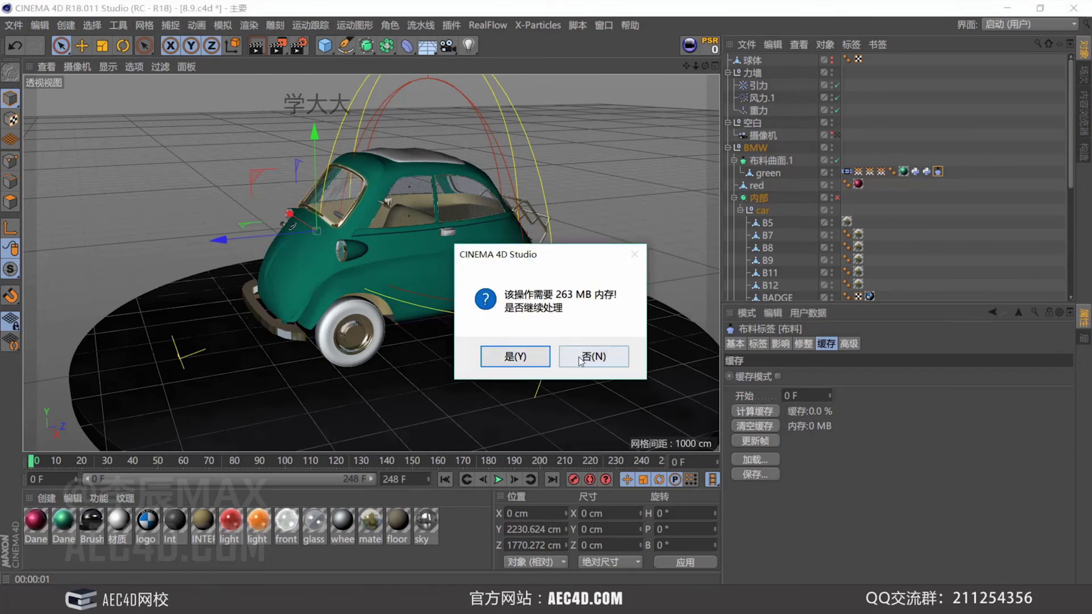
click(600, 357)
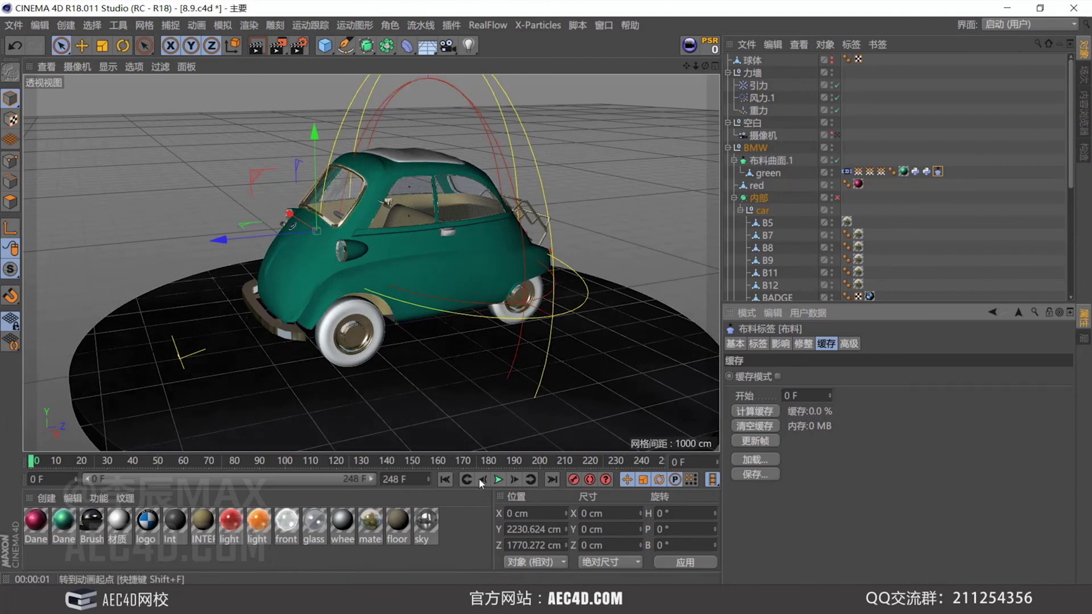
Replay the first few frames of the uncached cloth simulation and rewind to frame 0.
click(498, 480)
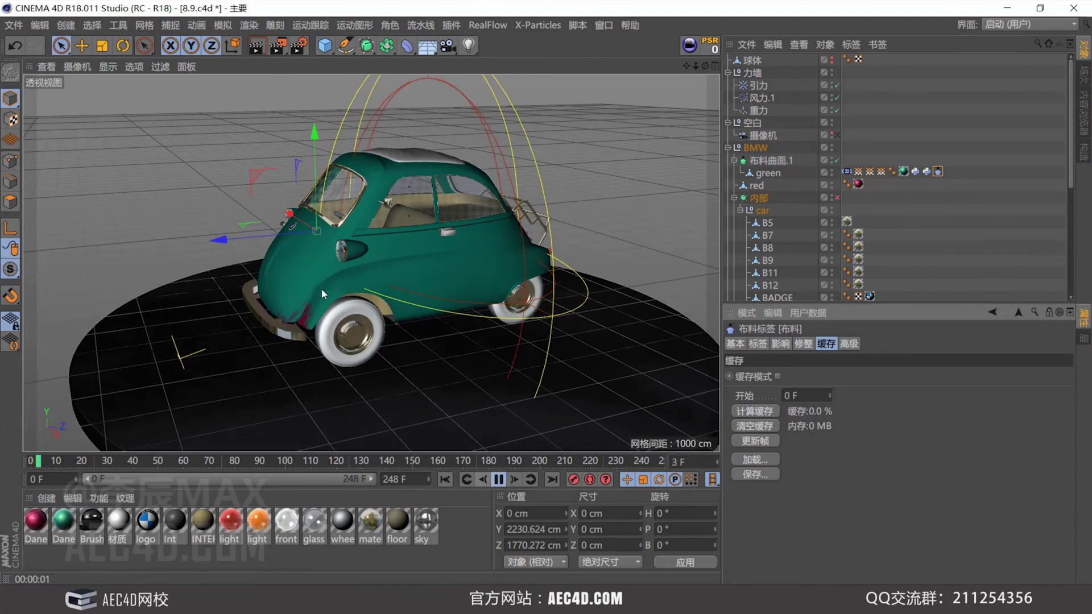
click(498, 479)
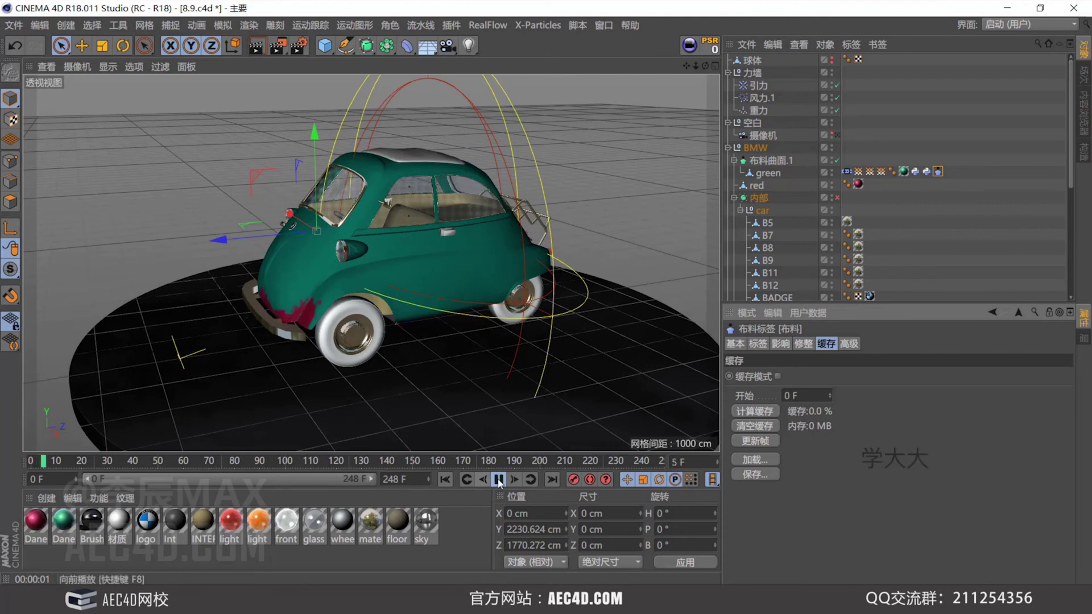
click(446, 480)
Start an animation preview in hardware preview mode (硬件预览) with an image size of 800.
key(alt+b)
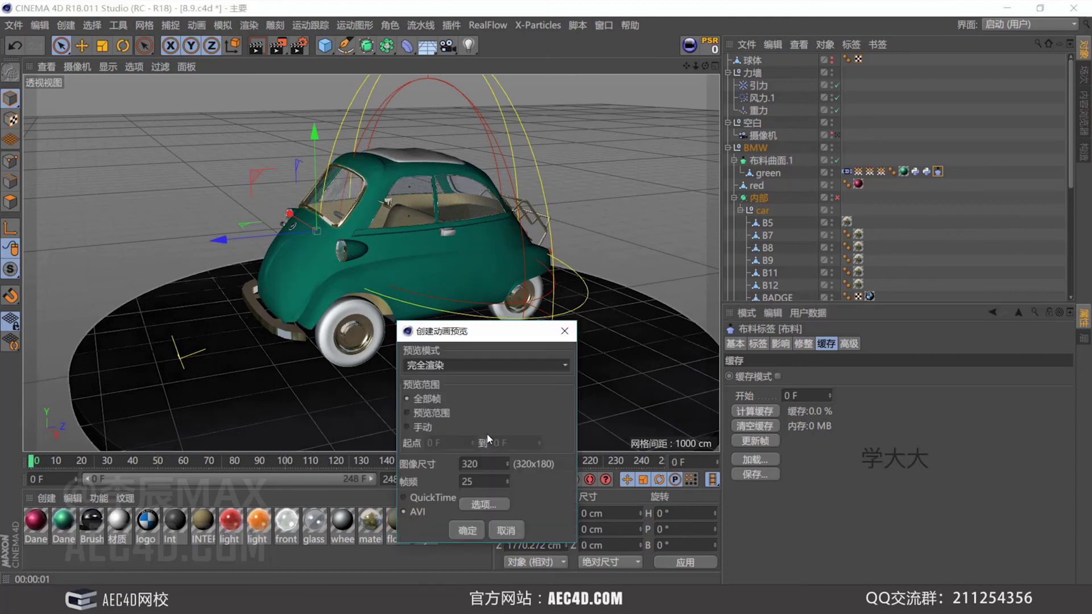
drag(455, 331, 489, 174)
click(494, 211)
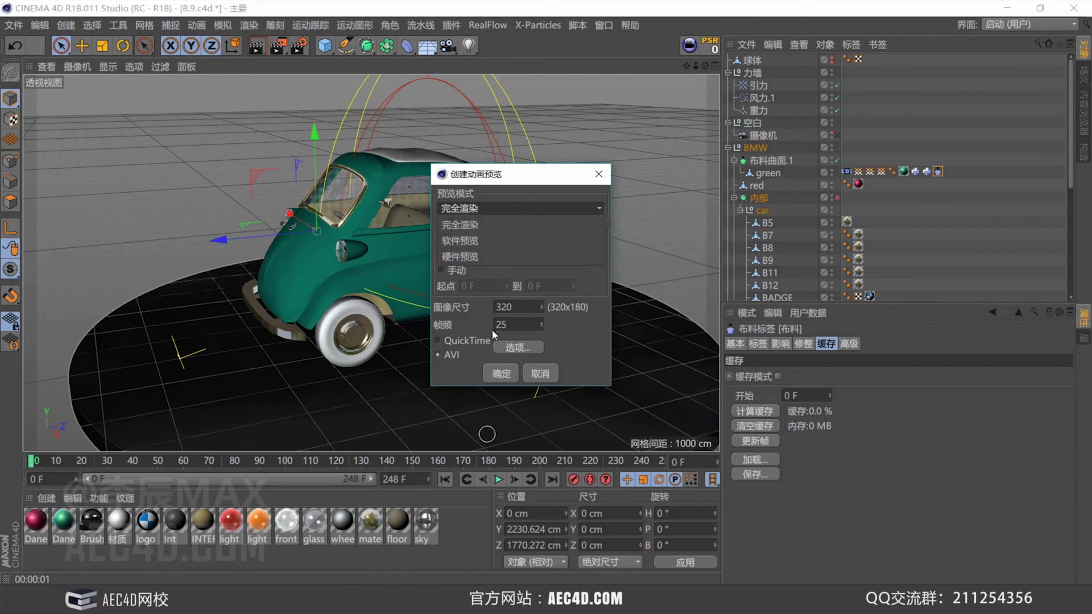
click(484, 255)
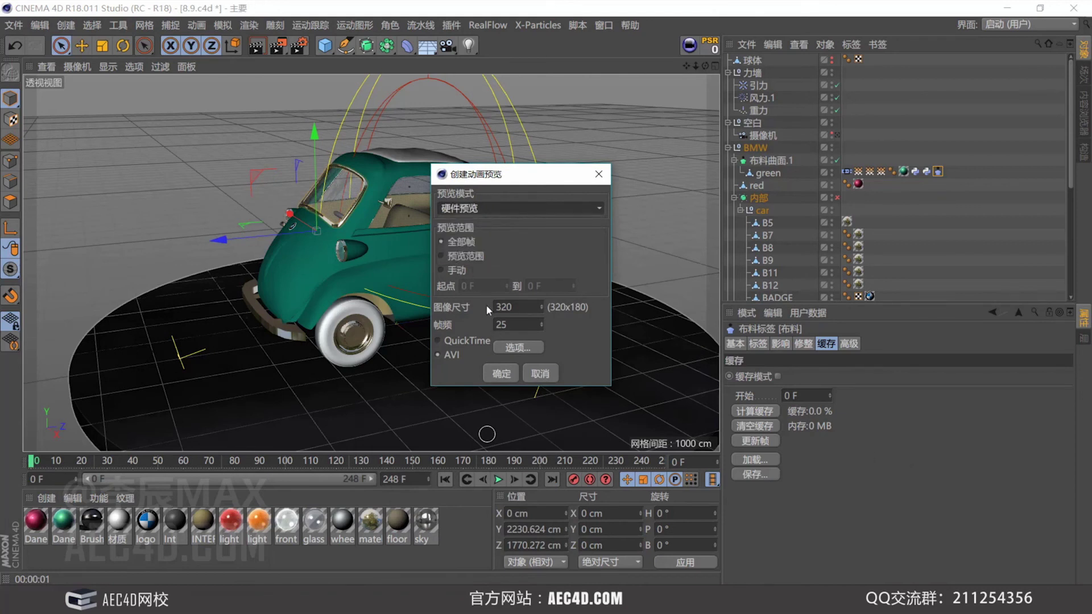
double_click(521, 306)
text(800)
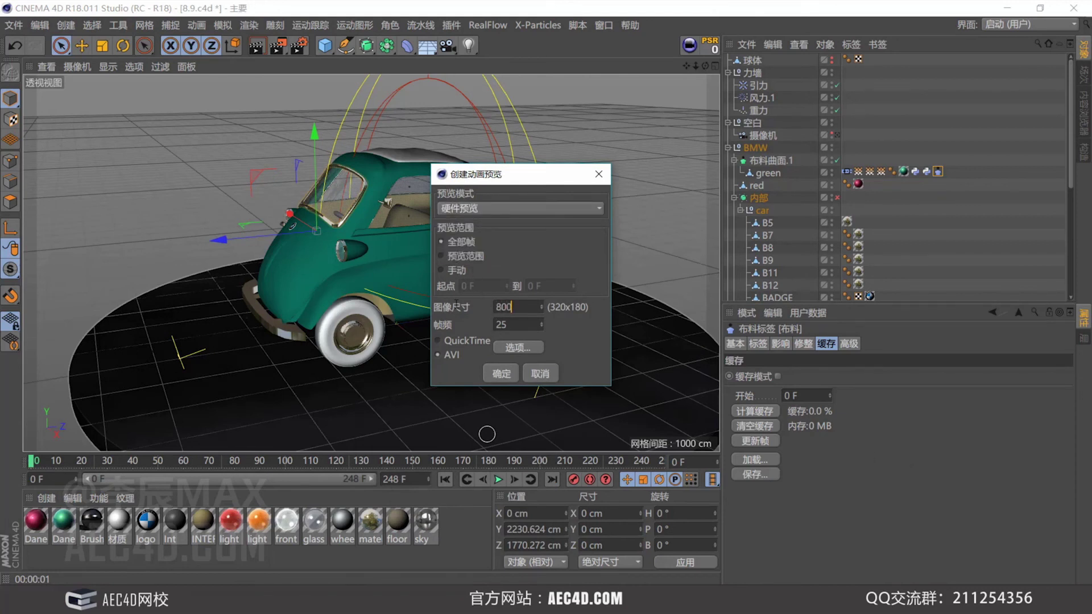
Set the preview range to manual (手动) from frame 0 to 120 and generate the AVI preview.
click(509, 288)
click(455, 270)
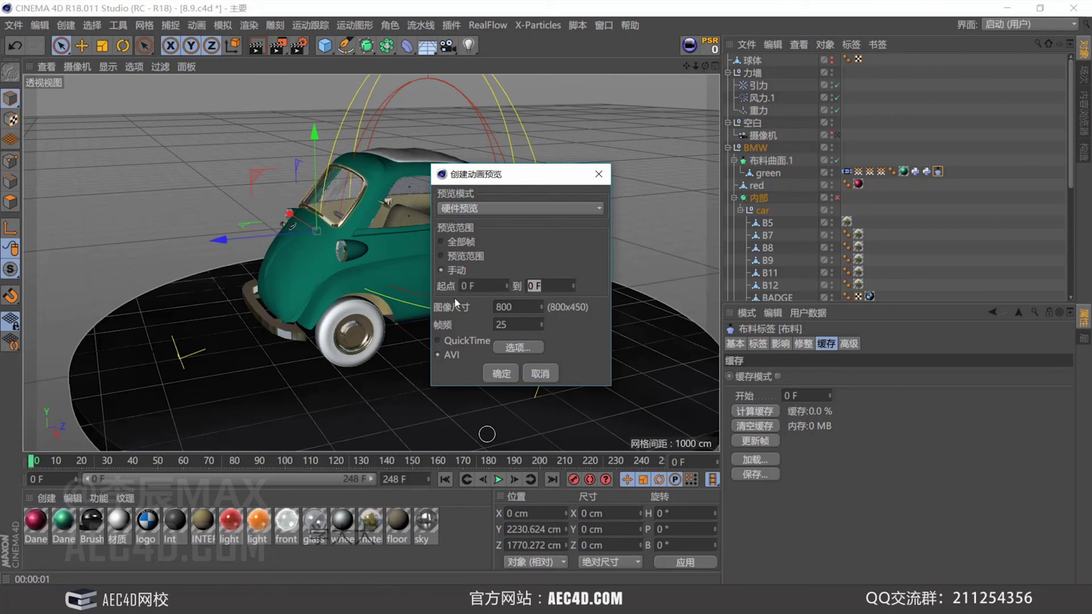
text(120)
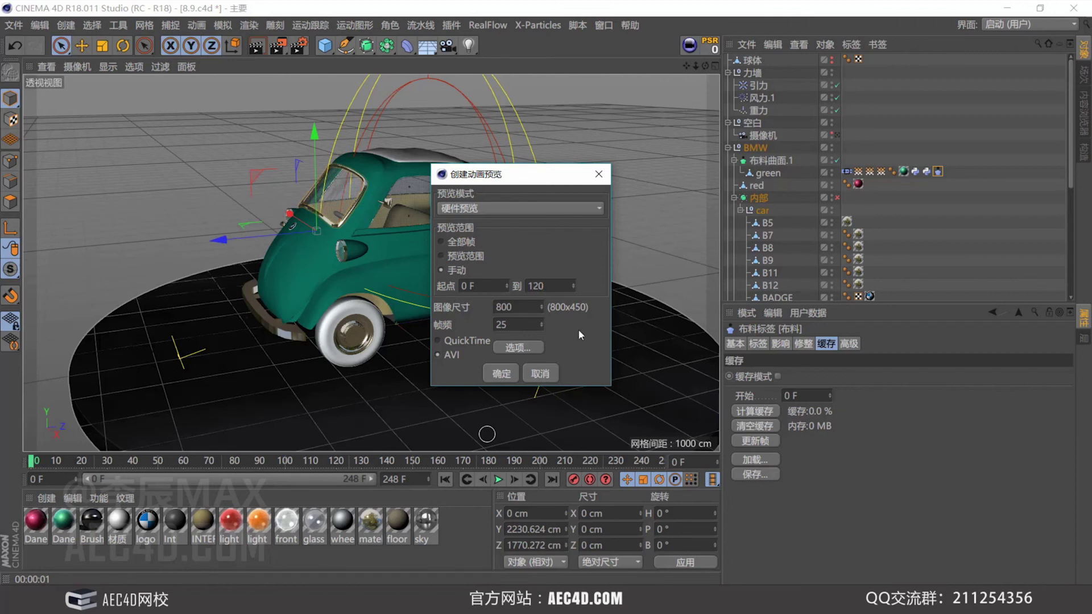
key(Return)
click(502, 375)
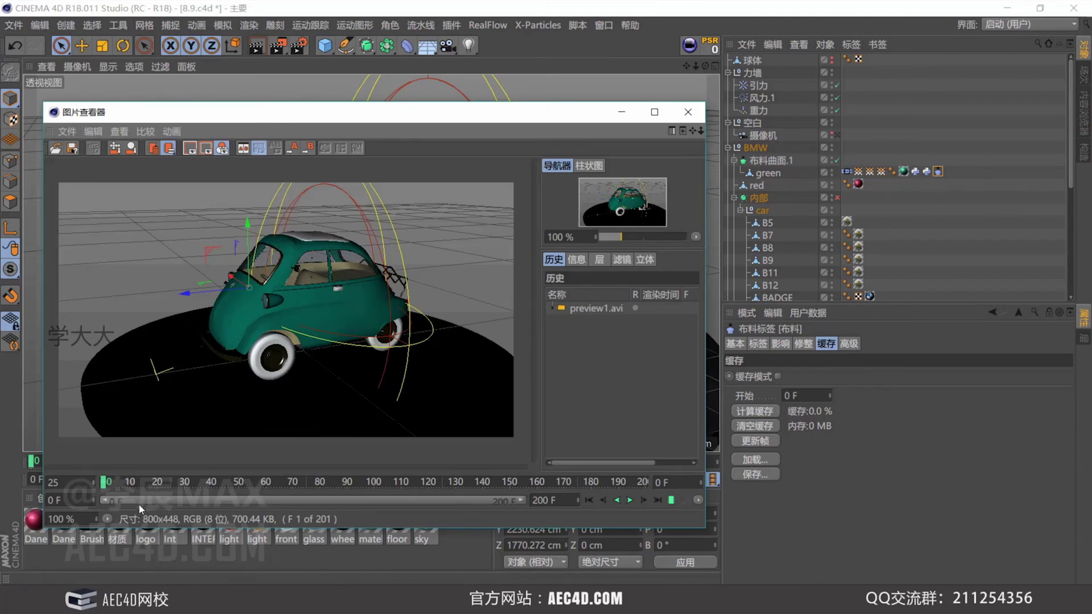
Play and scrub through preview1.avi to review how the green shell tears off the car.
click(630, 500)
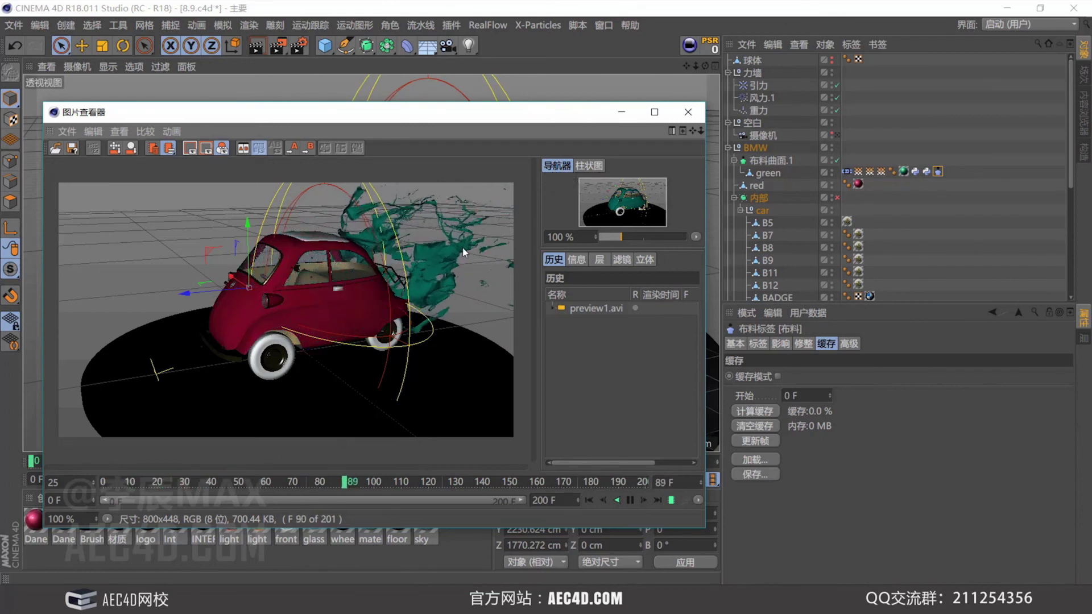
drag(341, 482, 159, 493)
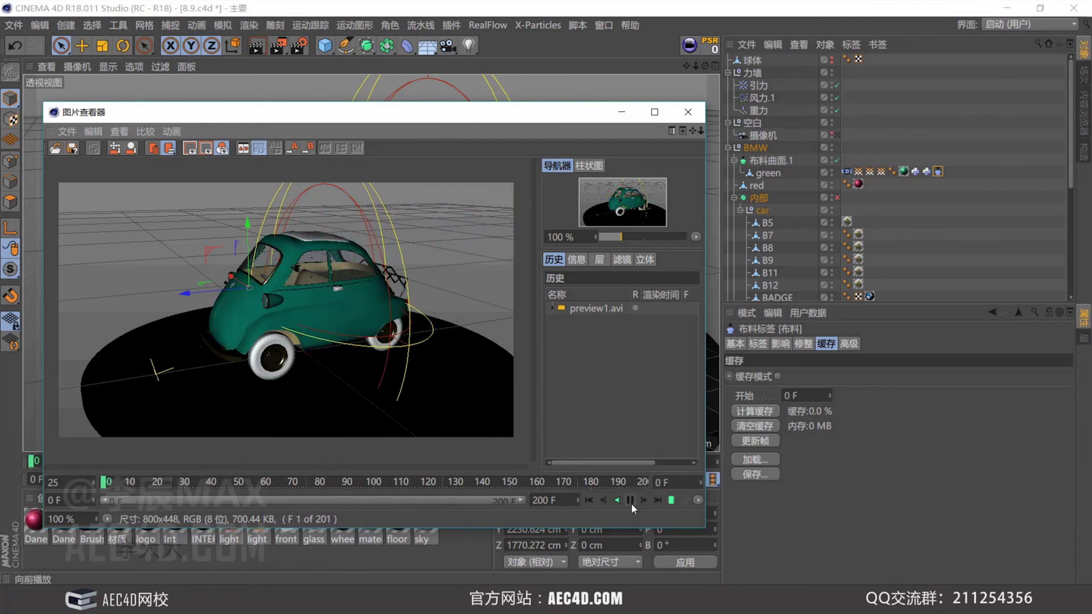
click(630, 501)
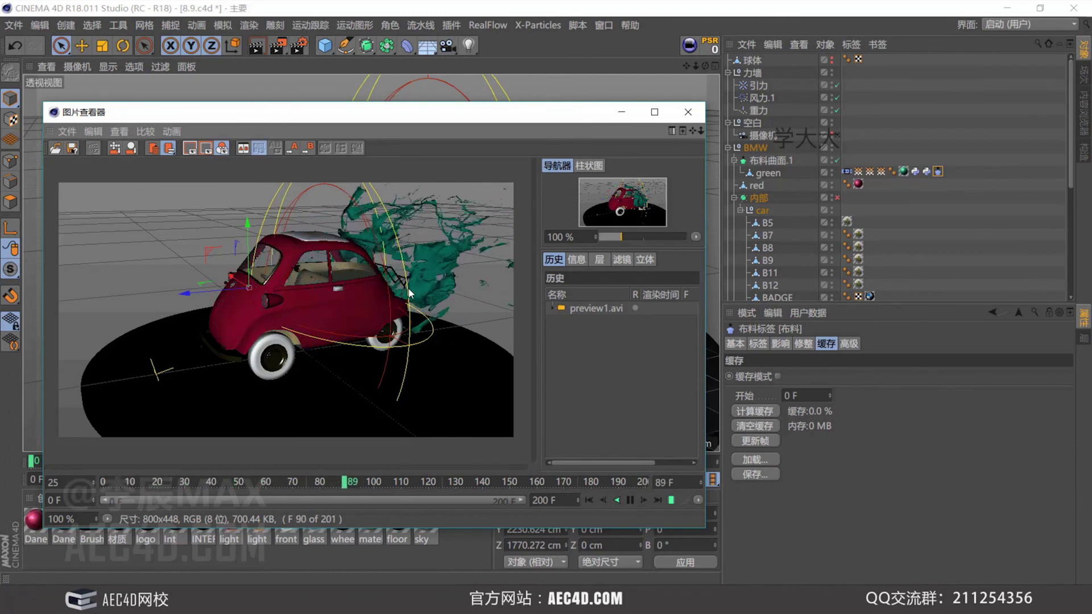
drag(390, 483, 318, 490)
click(630, 500)
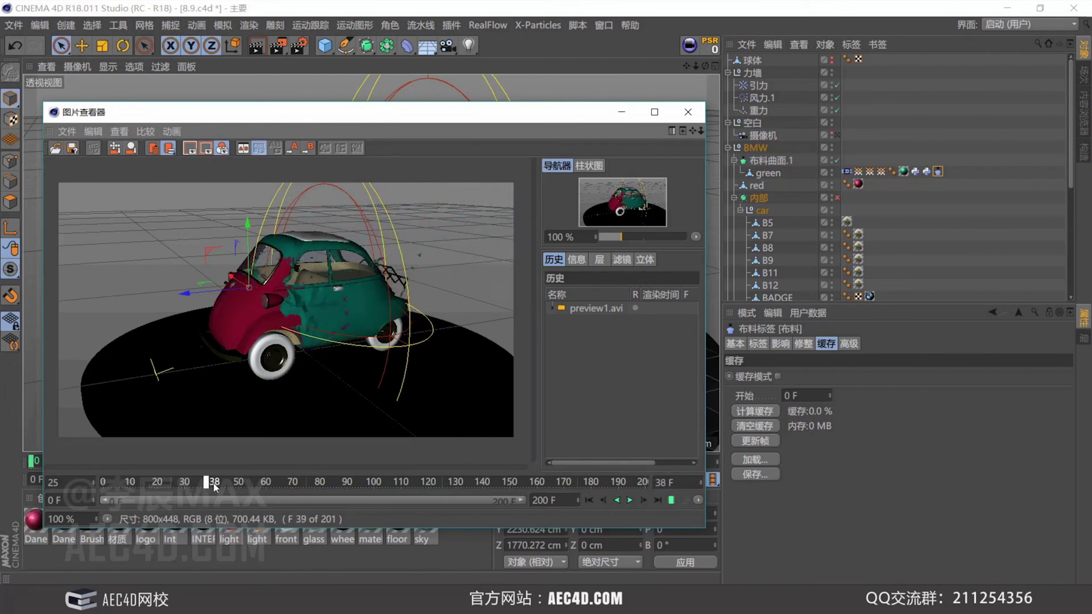
click(243, 488)
drag(243, 489, 347, 485)
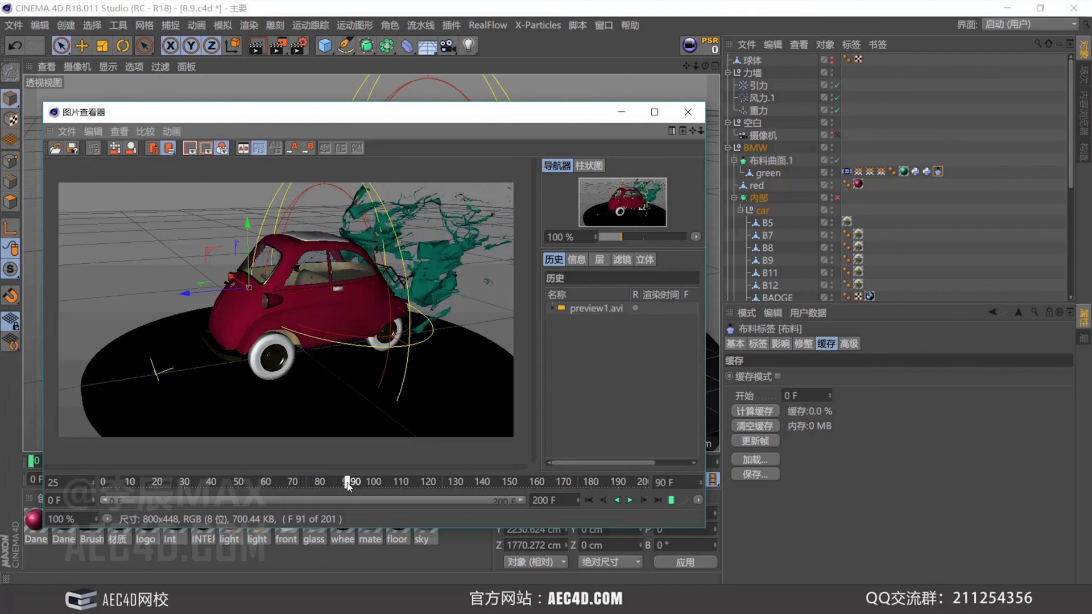
Keyframe the speed (速度) of the wind force 风力.1, then raise it to 750 cm and record that value as a key.
click(765, 97)
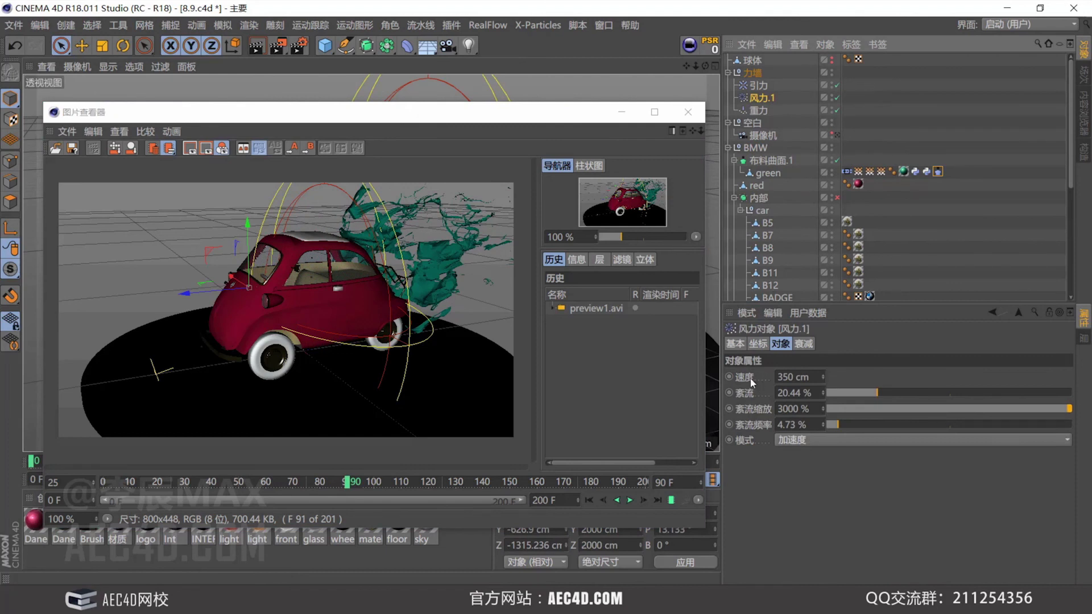
click(730, 378)
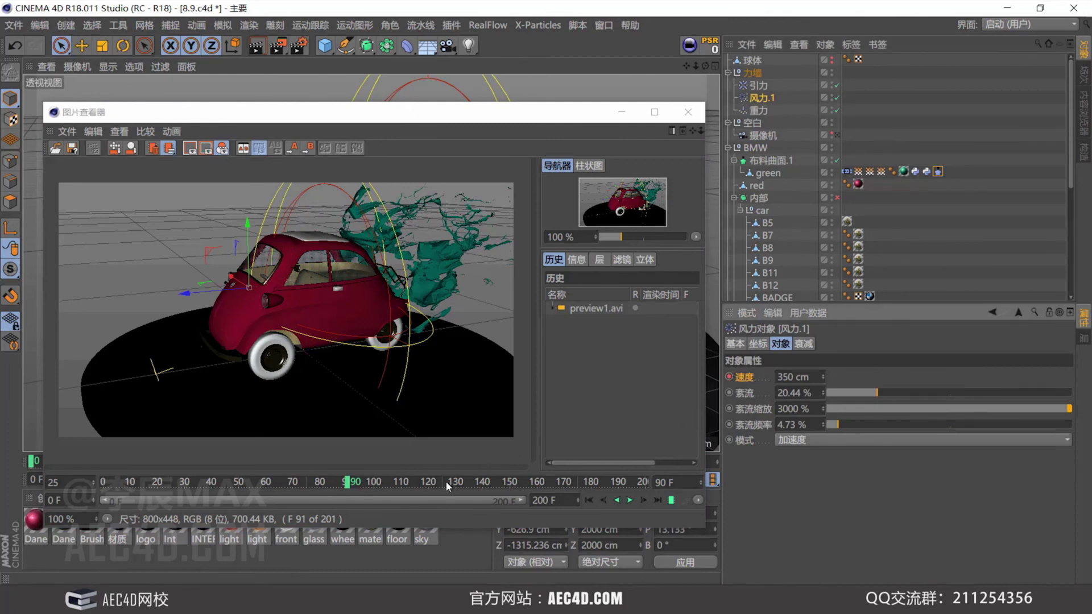
click(371, 481)
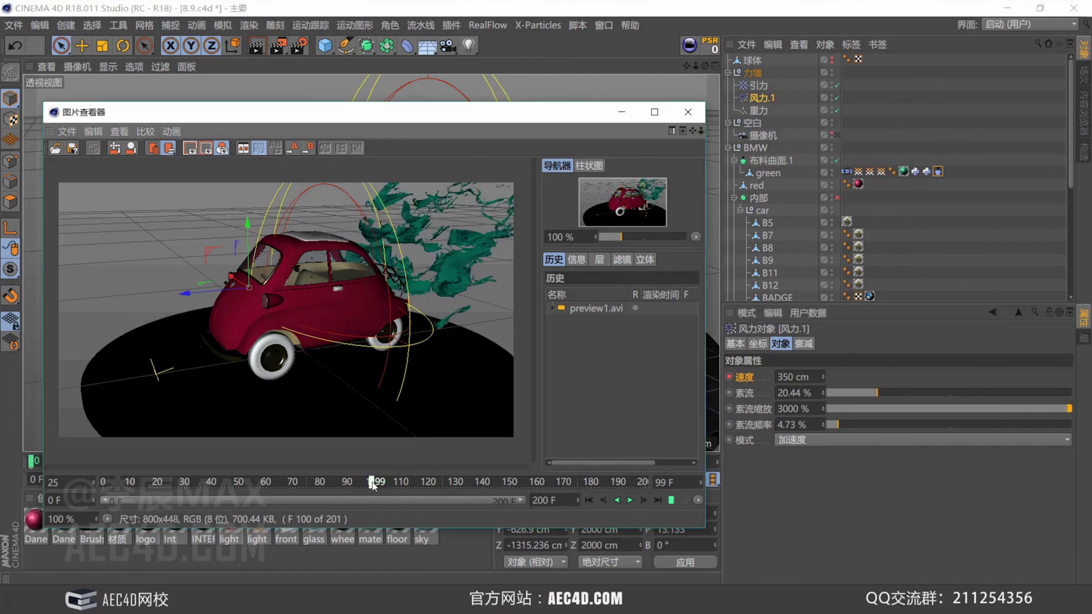
click(778, 377)
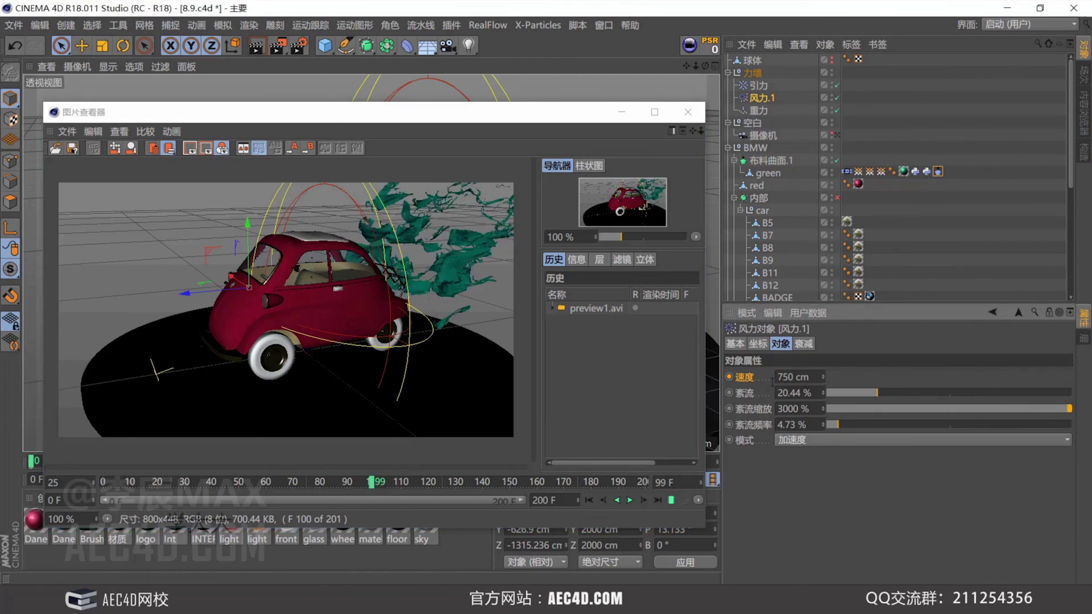
click(730, 377)
drag(368, 484, 556, 468)
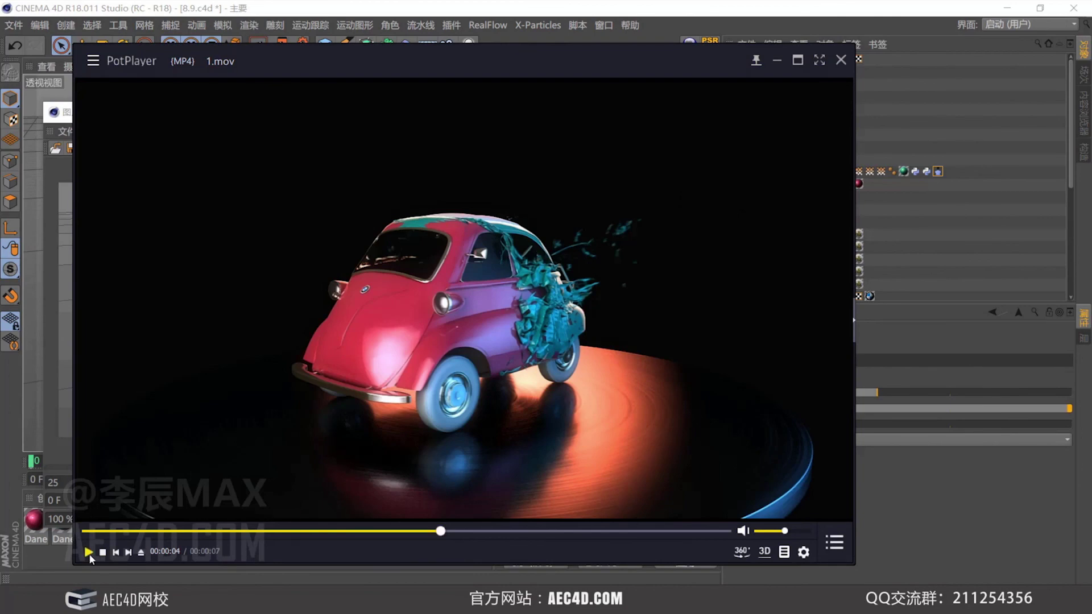
Switch to PotPlayer and review the finished render 1.mov, examining where the green shell starts tearing and how it flies off.
click(89, 551)
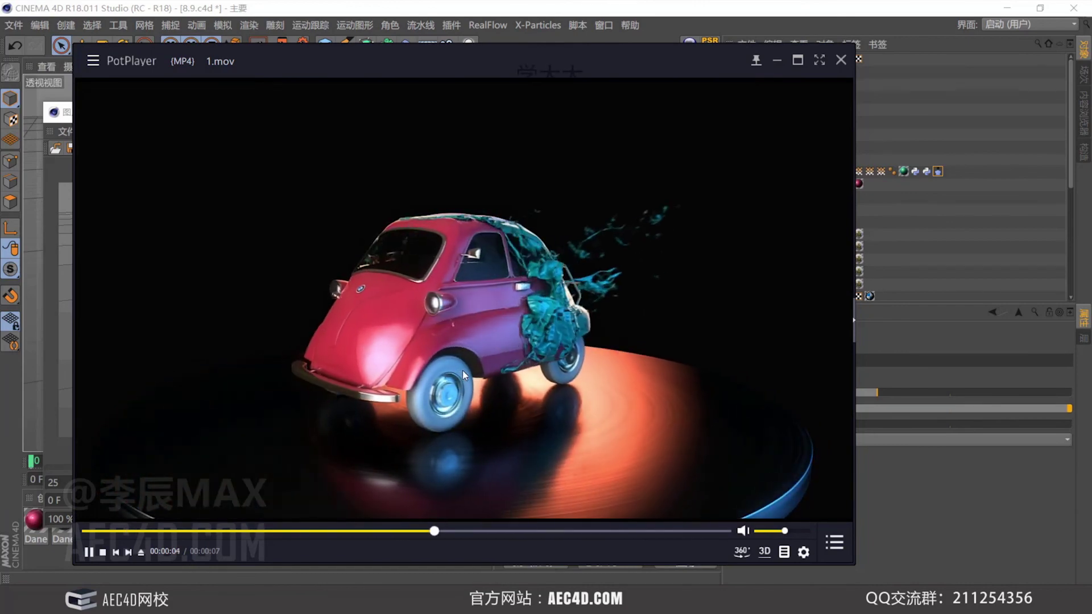
mouse_move(472, 530)
mouse_down()
mouse_move(321, 546)
mouse_move(480, 536)
mouse_move(360, 538)
mouse_move(464, 533)
mouse_up()
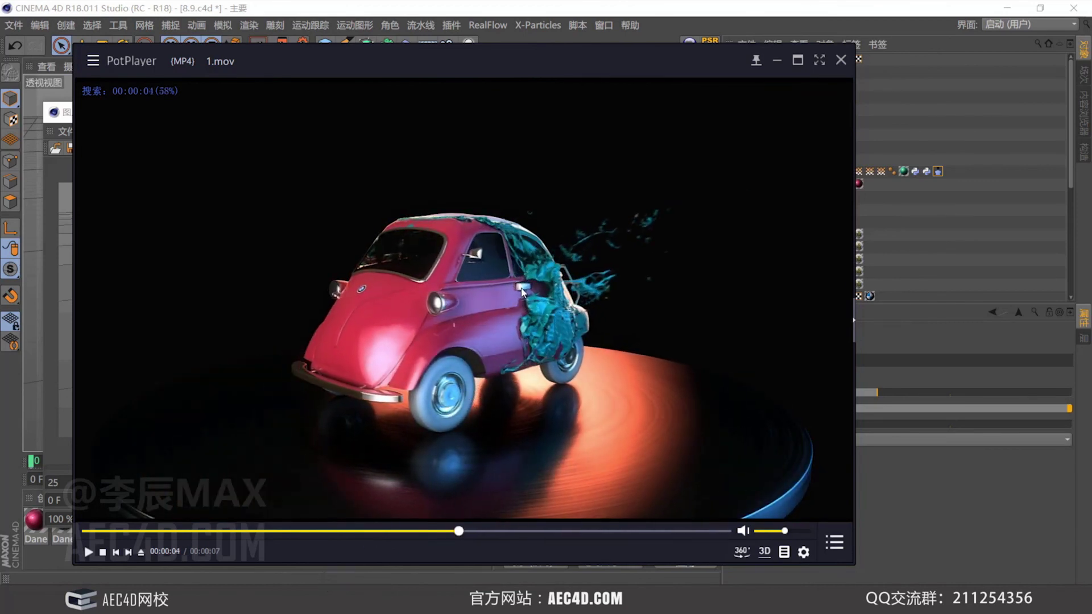
click(501, 285)
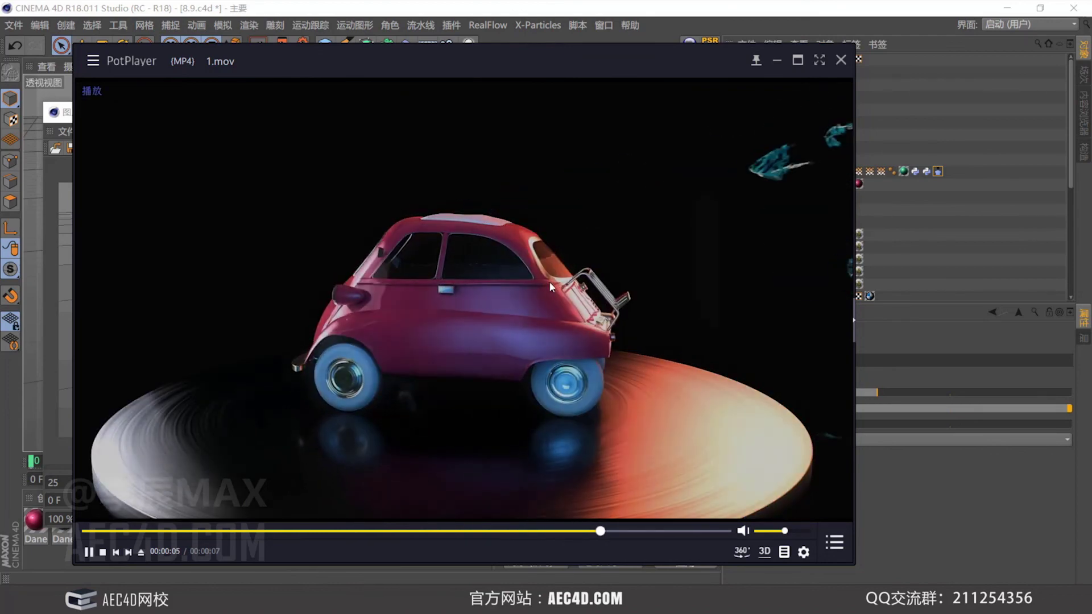
click(507, 333)
click(377, 530)
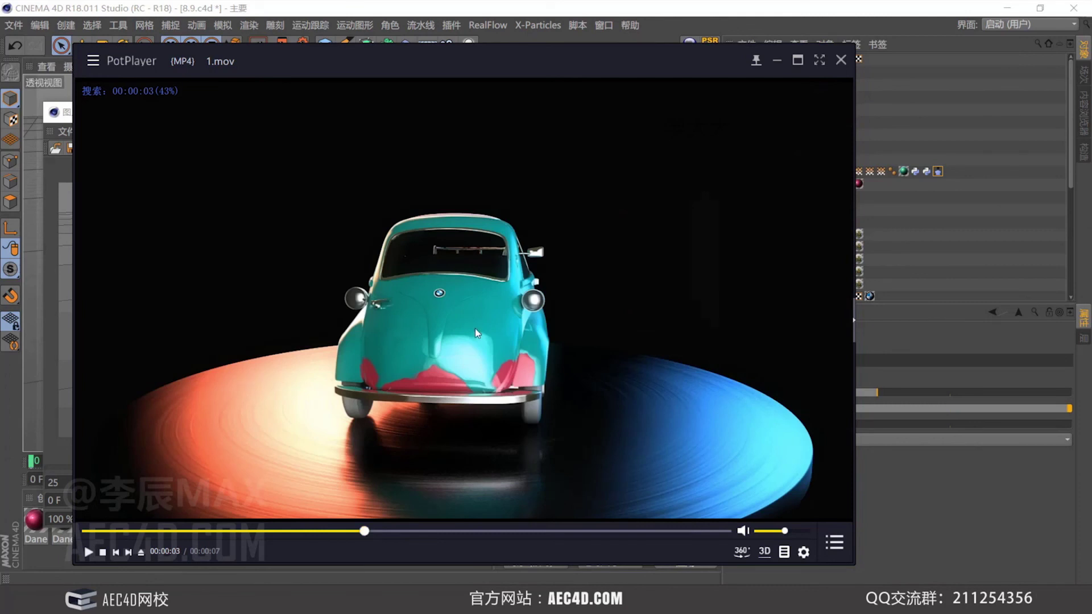
key(Right)
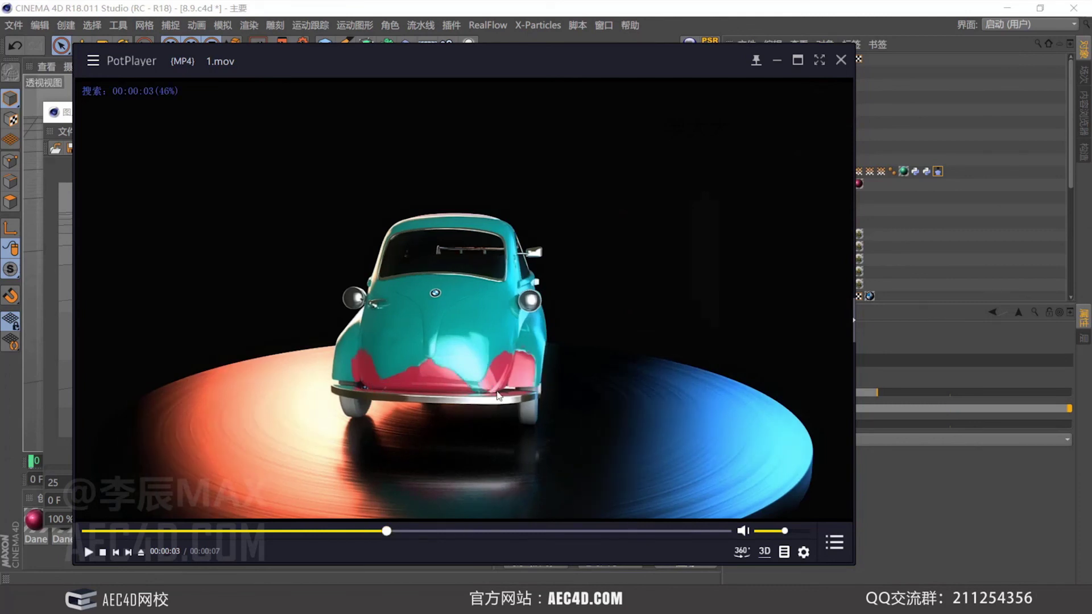